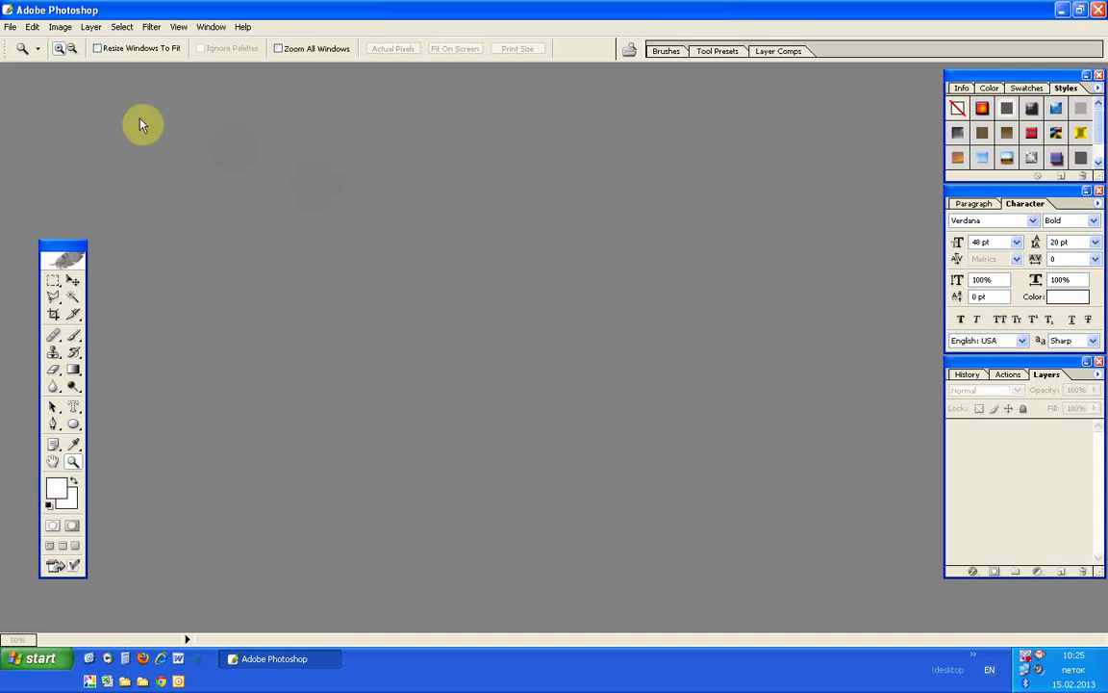
# Step: Open Image(080).jpg from recent files and maximize its window at 66.7% zoom
pyautogui.click(9, 27)
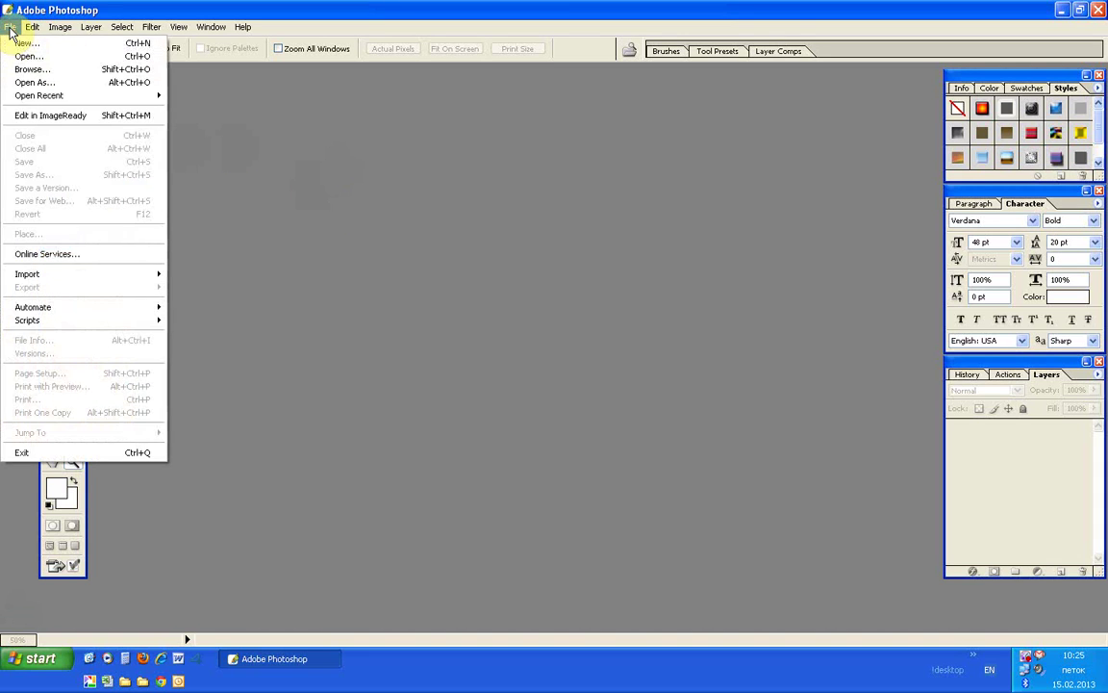
pyautogui.moveTo(85, 95)
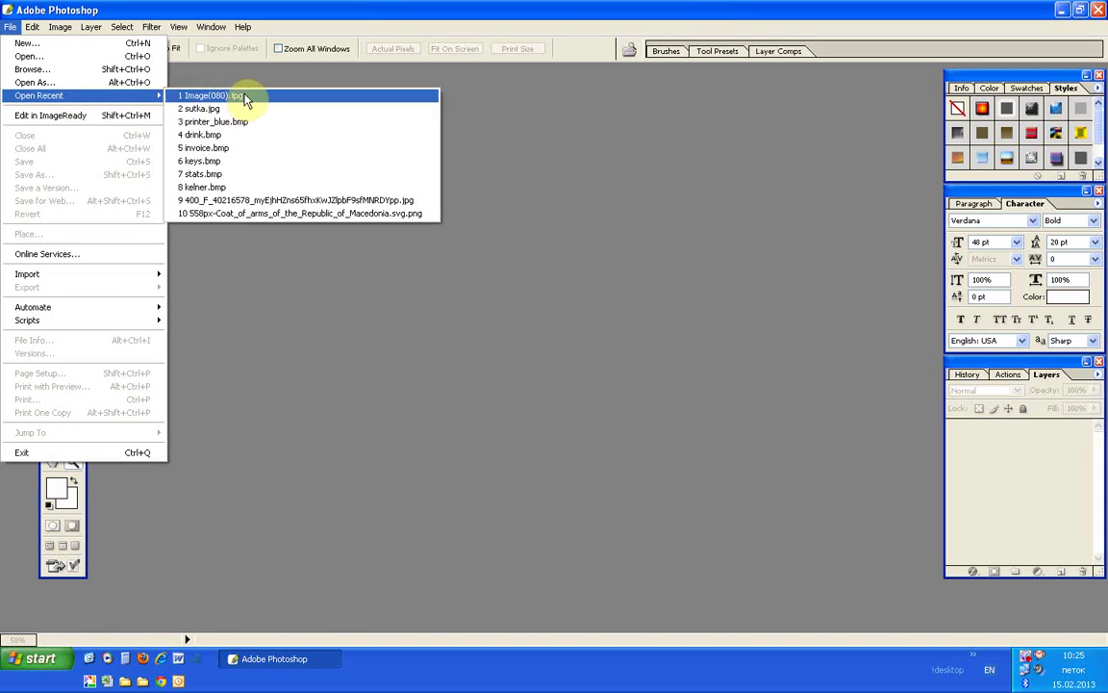
pyautogui.click(246, 101)
pyautogui.moveTo(205, 77); pyautogui.dragTo(548, 138)
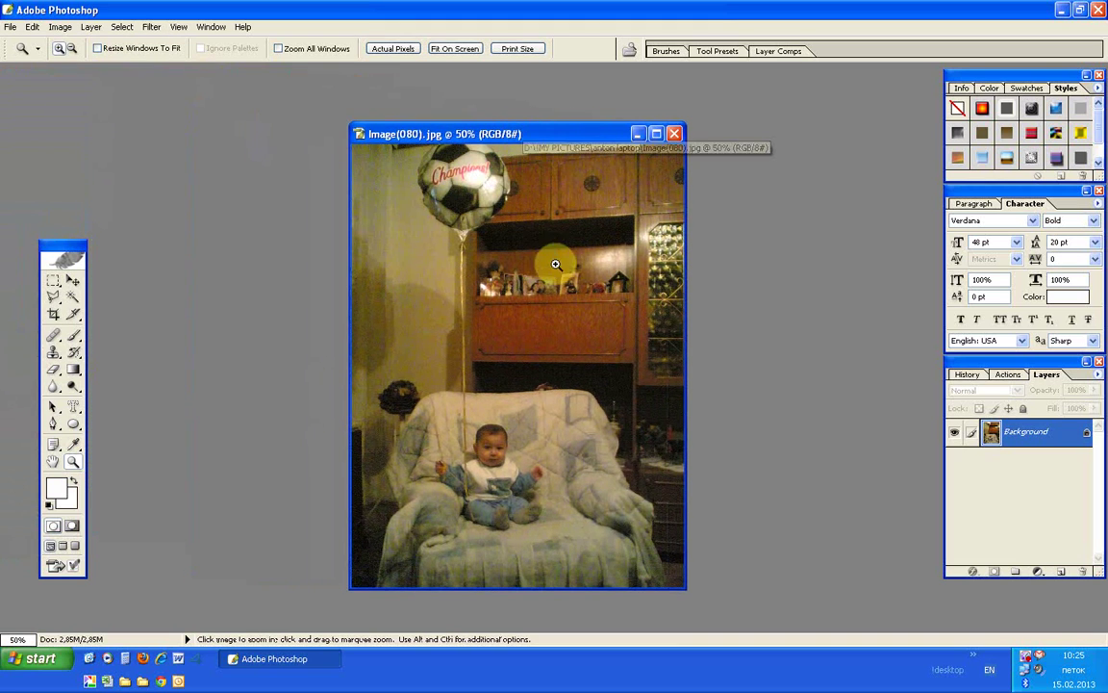
pyautogui.doubleClick(521, 142)
pyautogui.click(500, 169)
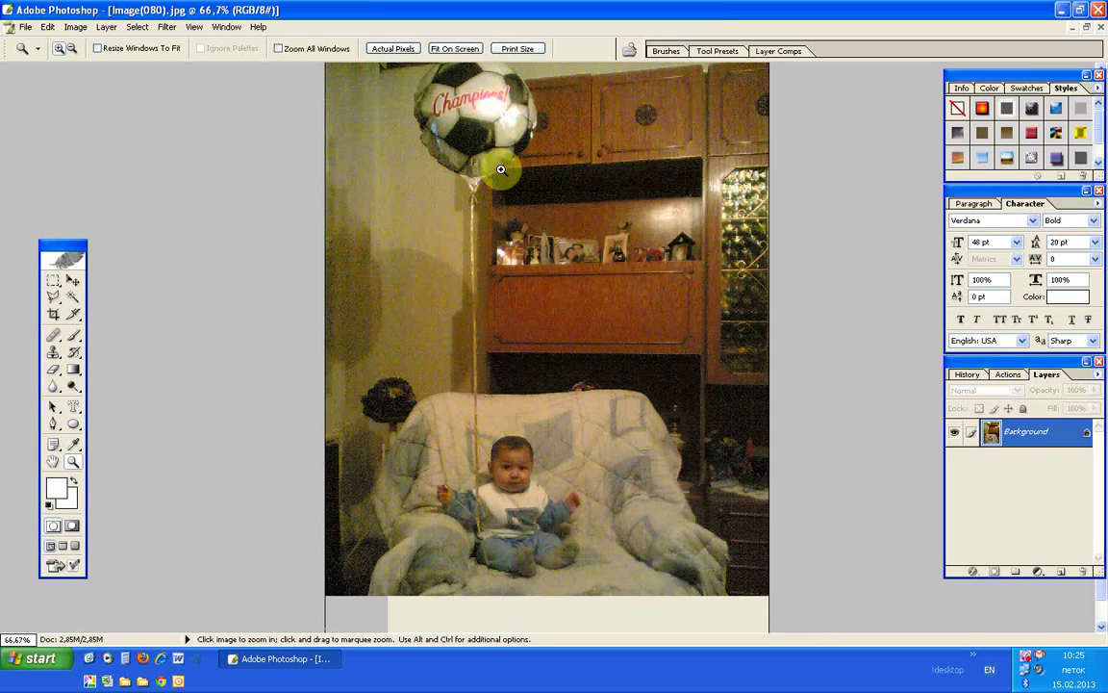
# Step: Outline the football balloon and its string with a Lasso selection
pyautogui.click(52, 299)
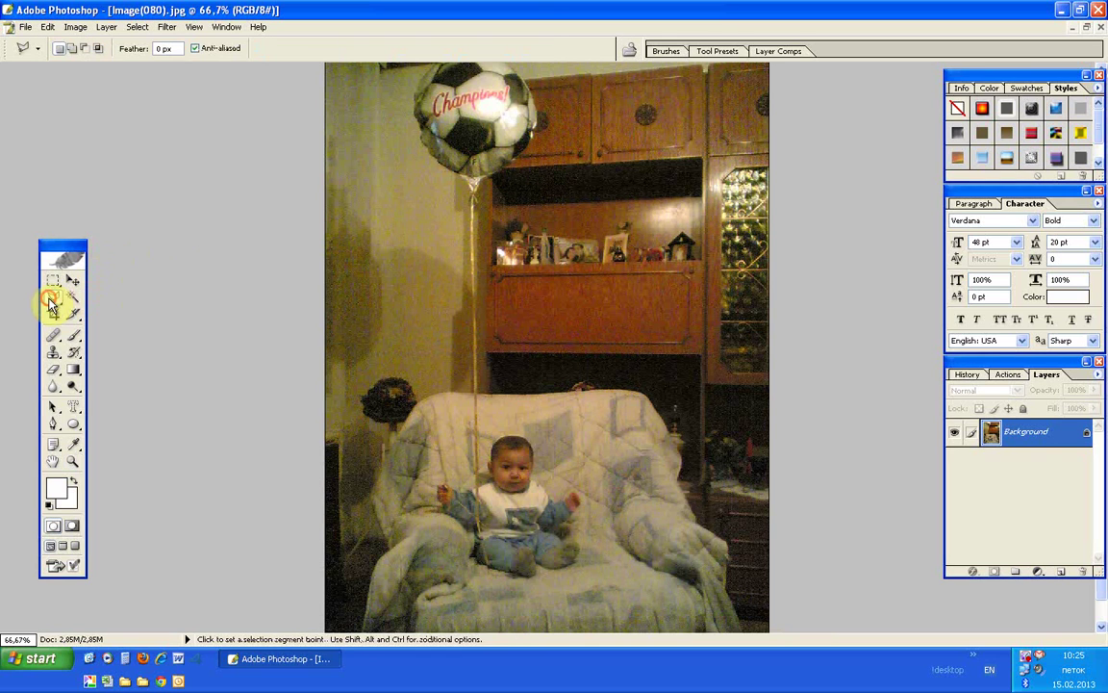
pyautogui.moveTo(68, 245); pyautogui.dragTo(162, 168)
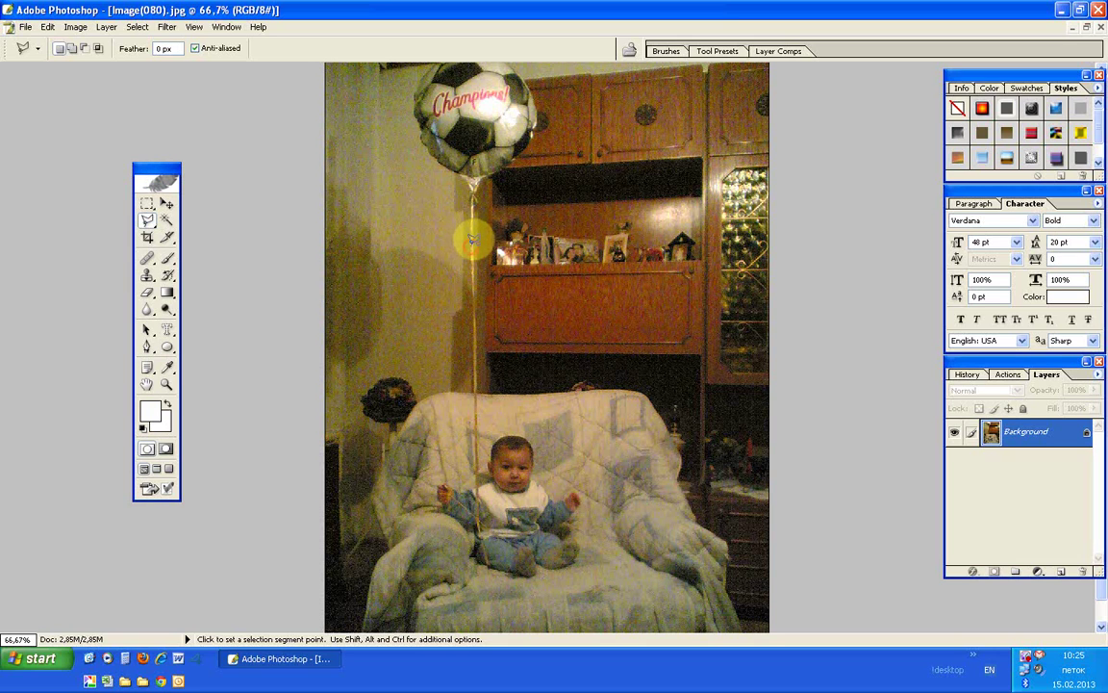
pyautogui.click(471, 201)
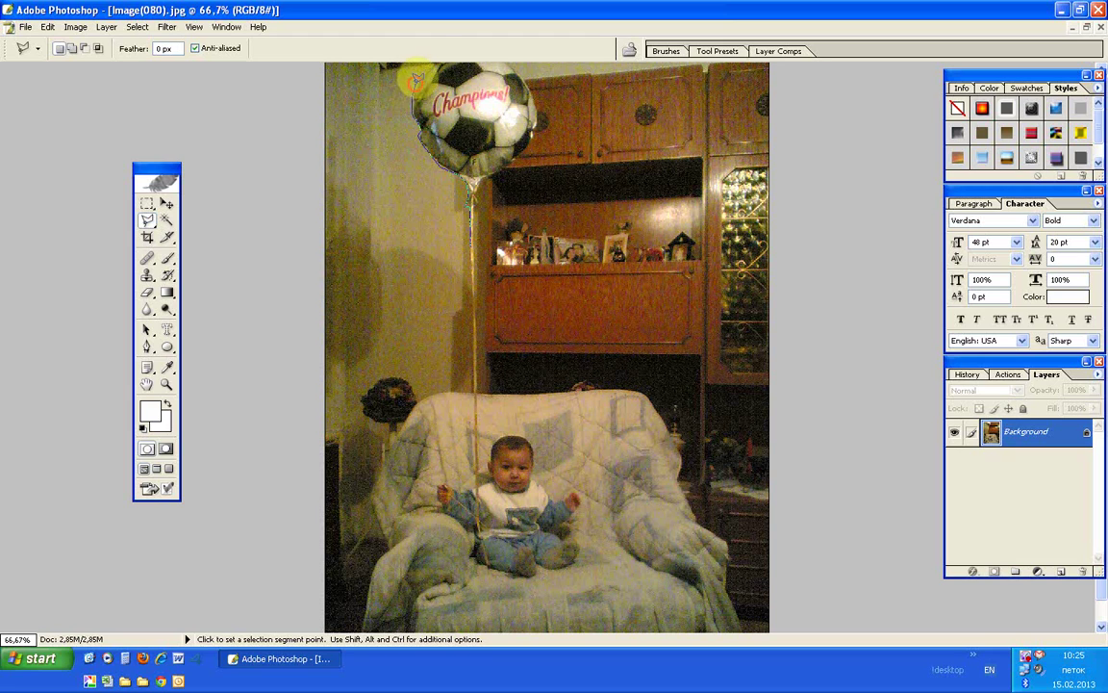
pyautogui.click(437, 58)
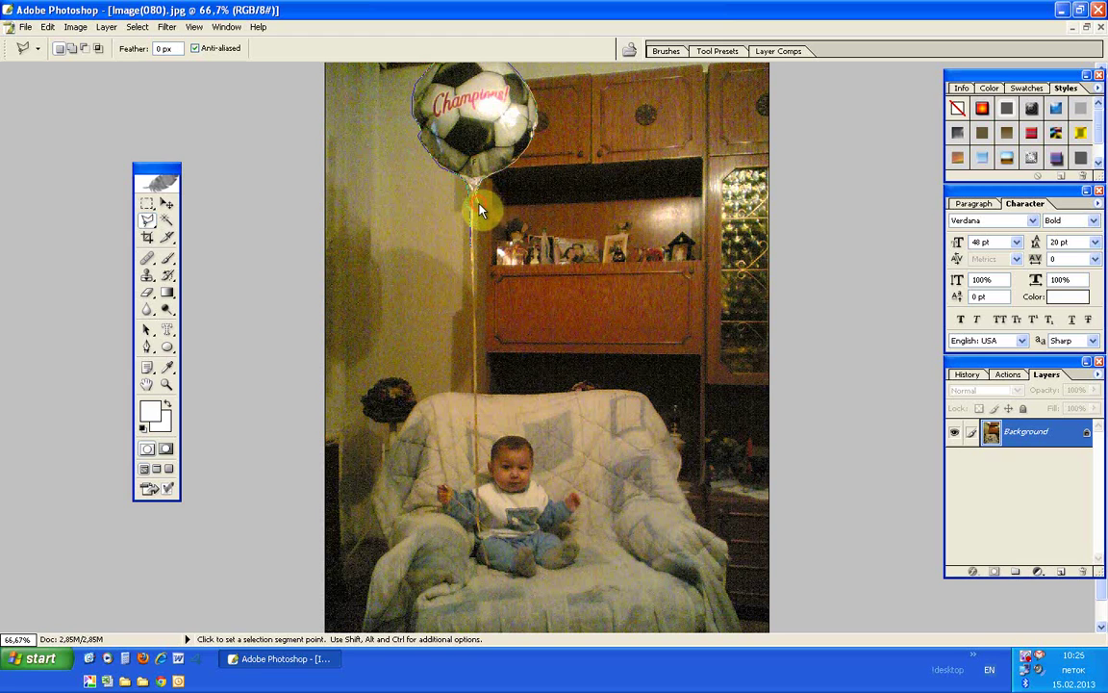
pyautogui.click(472, 233)
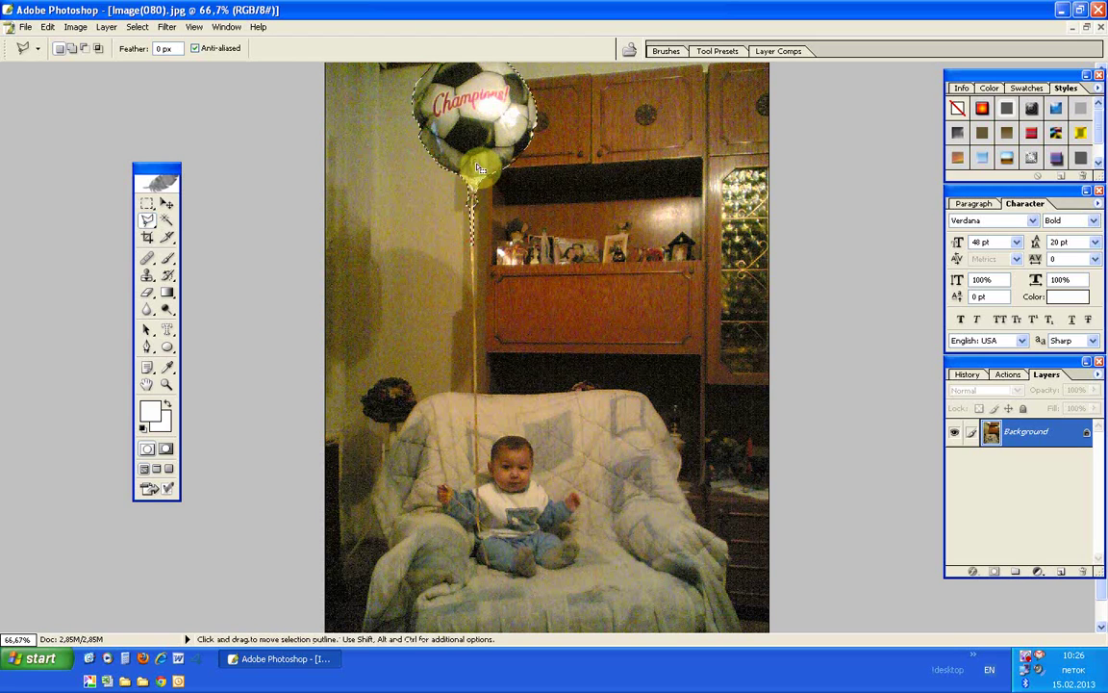
pyautogui.click(421, 149)
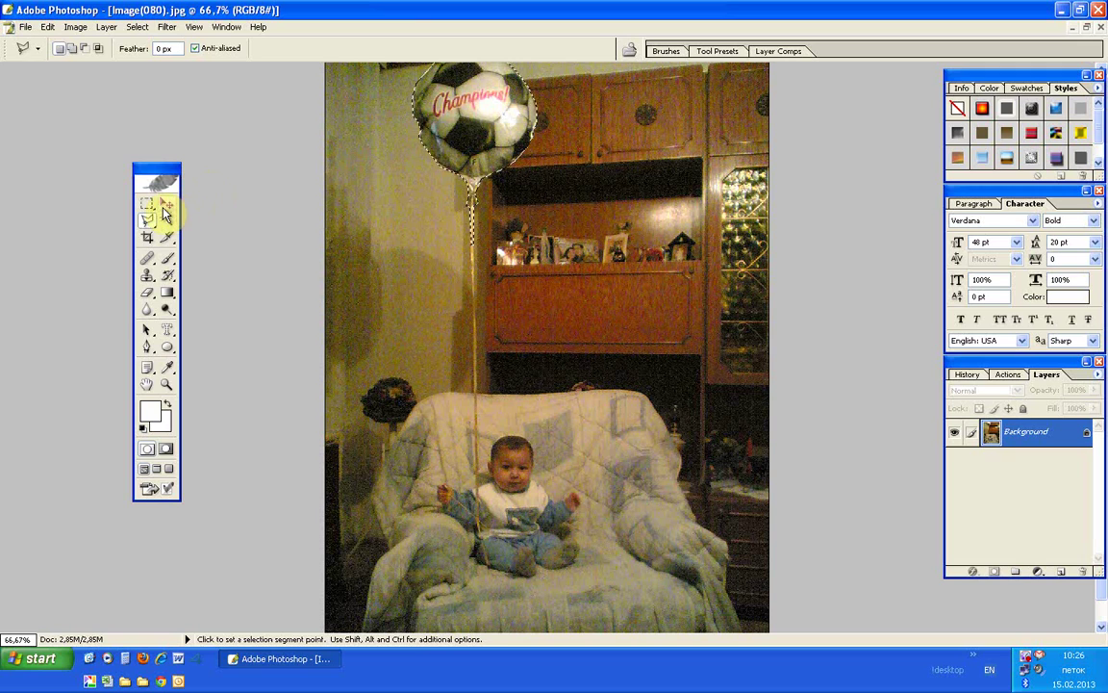
pyautogui.click(165, 205)
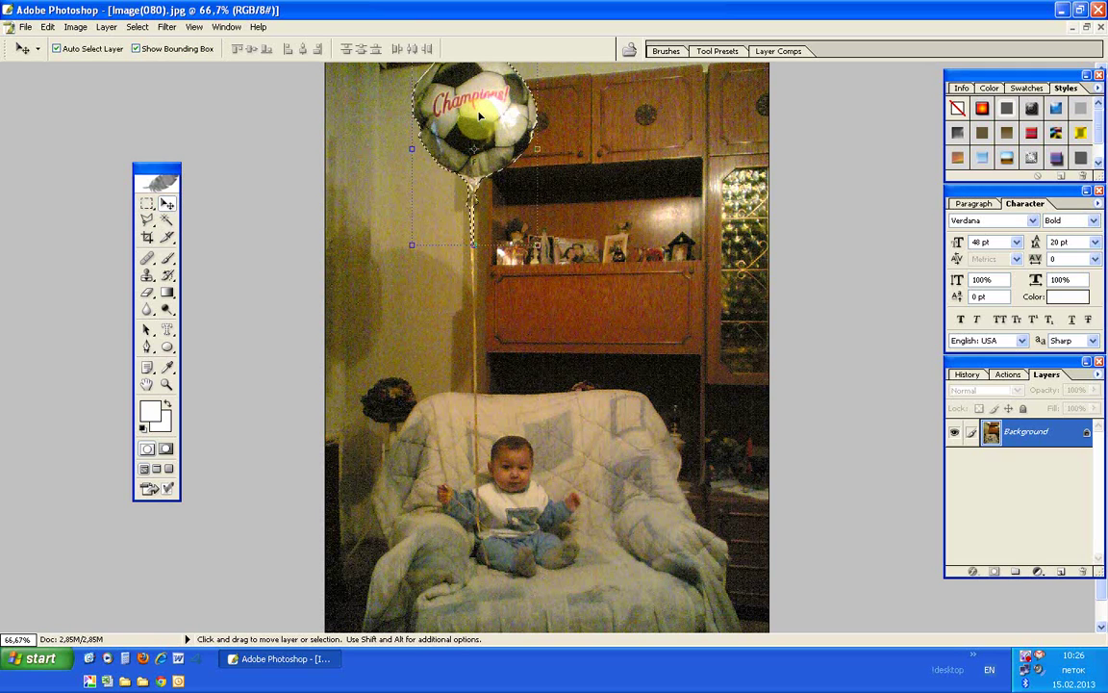
# Step: Cut and paste the balloon onto Layer 1, then duplicate the Background layer
pyautogui.hotkey('ctrl', 'x')
pyautogui.hotkey('ctrl', 'v')
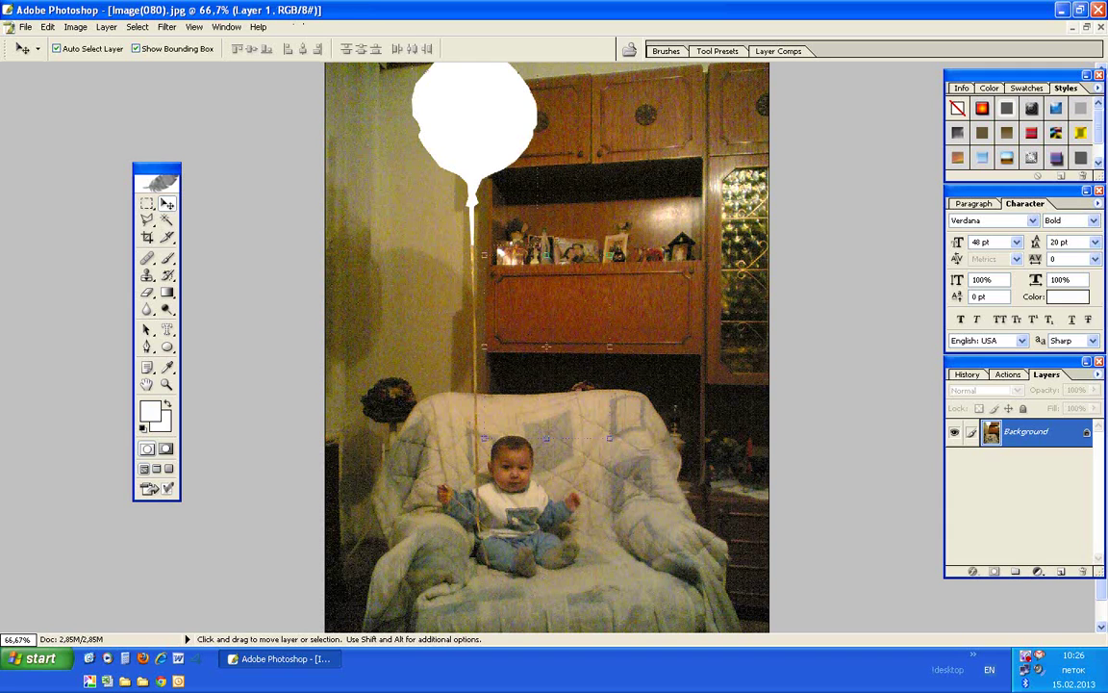
pyautogui.click(1037, 461)
pyautogui.rightClick(1037, 461)
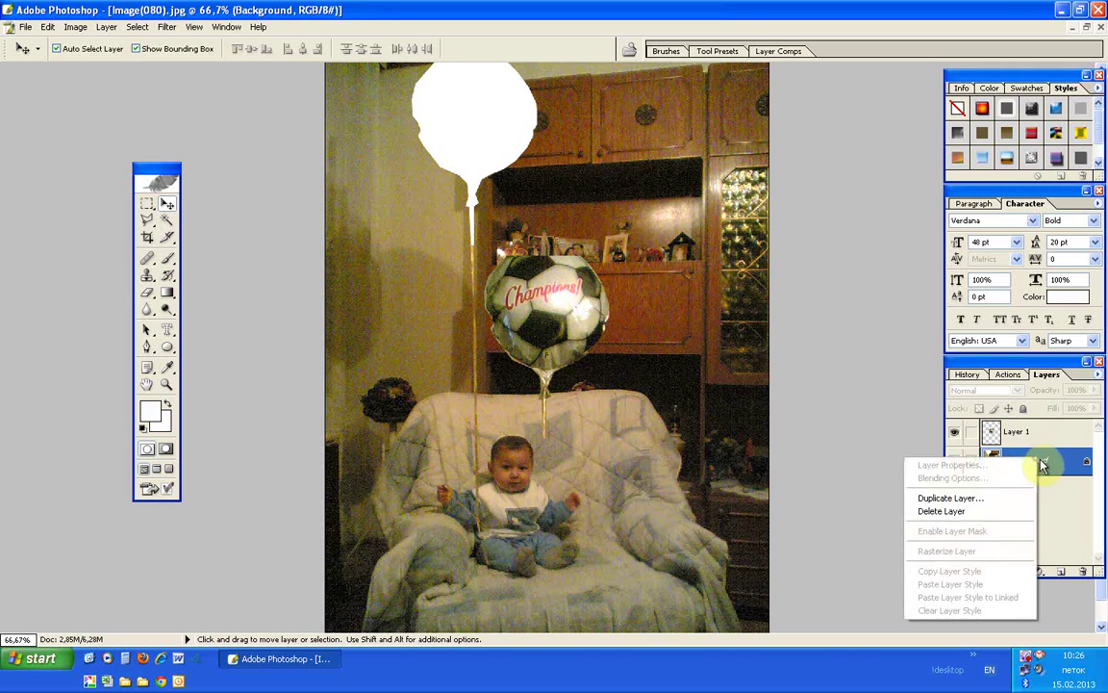
pyautogui.click(965, 501)
pyautogui.click(671, 300)
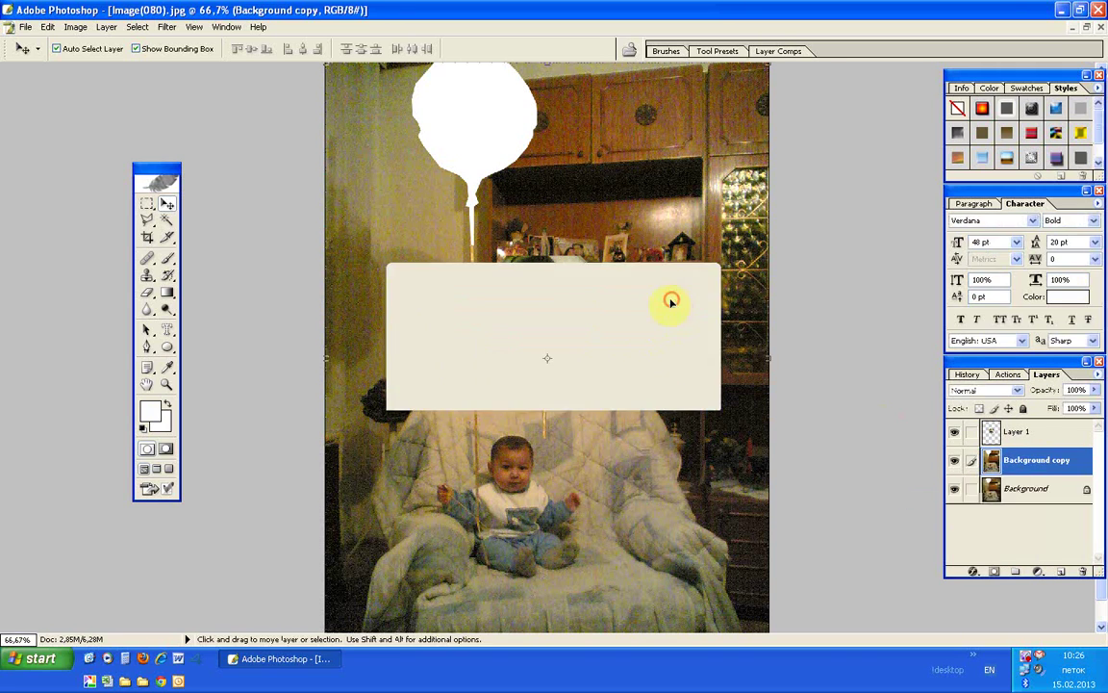
# Step: Delete the original Background and move the balloon down over the cabinet shelf
pyautogui.click(1063, 490)
pyautogui.click(1083, 574)
pyautogui.click(524, 257)
pyautogui.moveTo(564, 306)
pyautogui.mouseDown()
pyautogui.moveTo(539, 288)
pyautogui.moveTo(499, 198)
pyautogui.moveTo(492, 104)
pyautogui.moveTo(536, 348)
pyautogui.moveTo(489, 192)
pyautogui.moveTo(495, 252)
pyautogui.mouseUp()
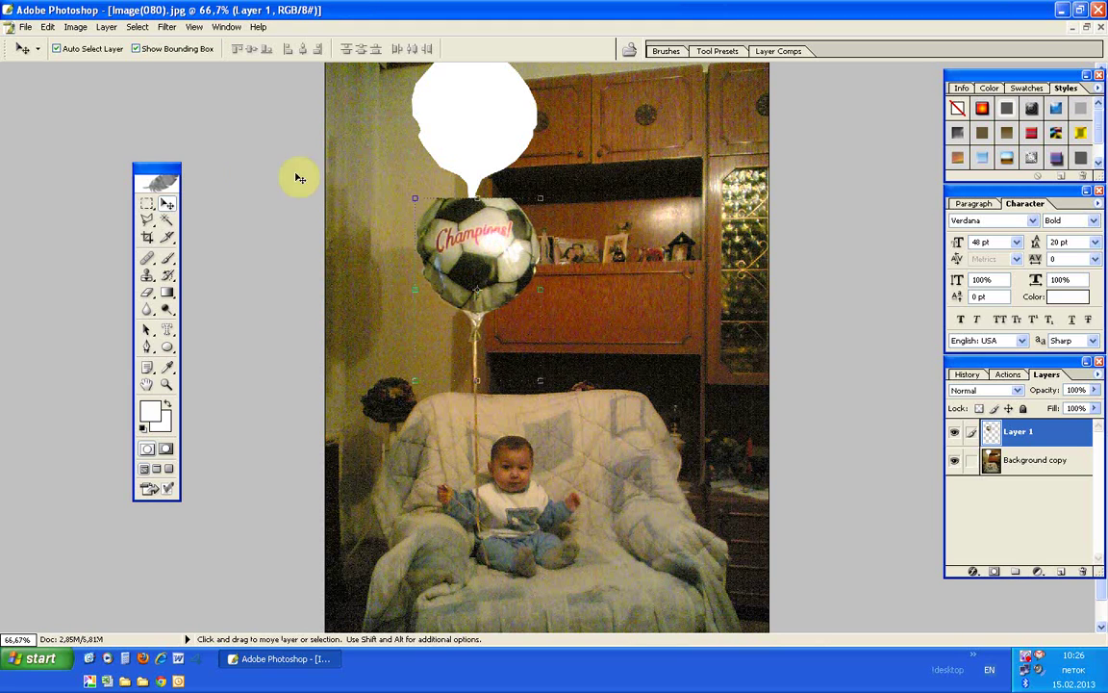
pyautogui.click(147, 203)
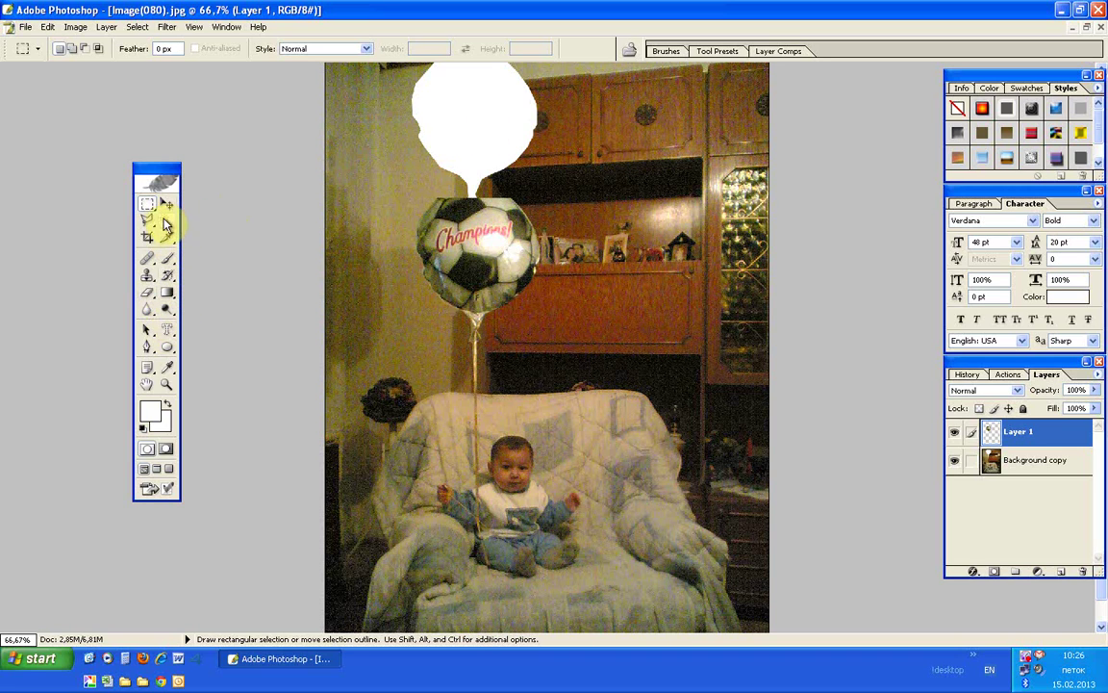
# Step: Polygon-select a strip of the upper-right cabinet and copy it to new Layer 2
pyautogui.click(147, 219)
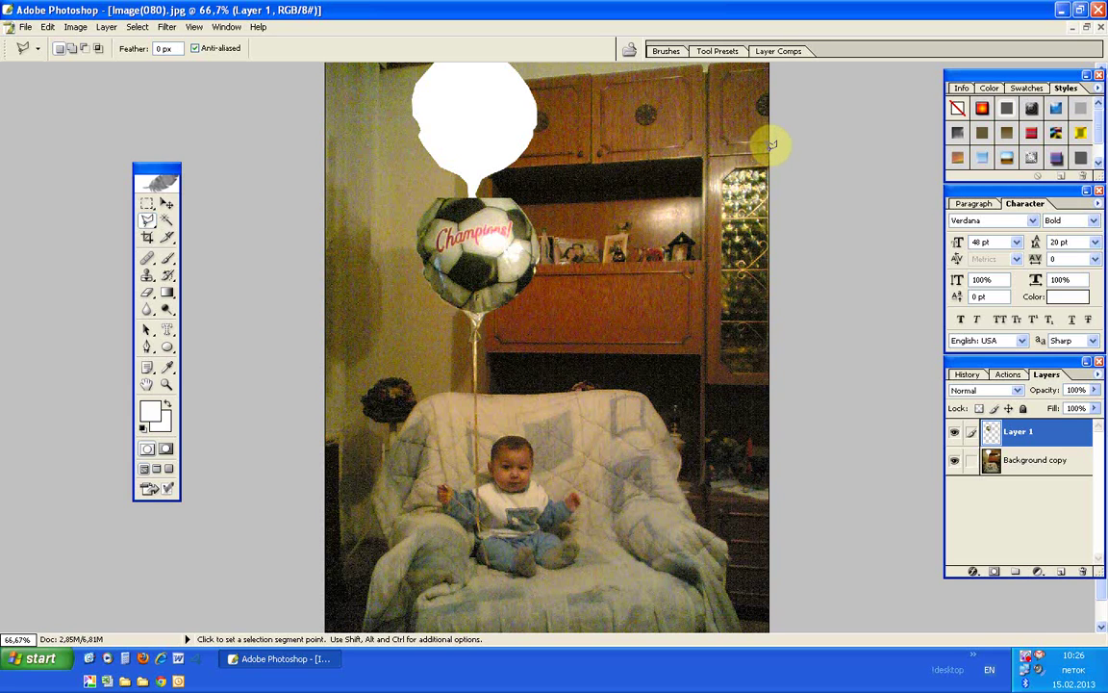
pyautogui.click(711, 152)
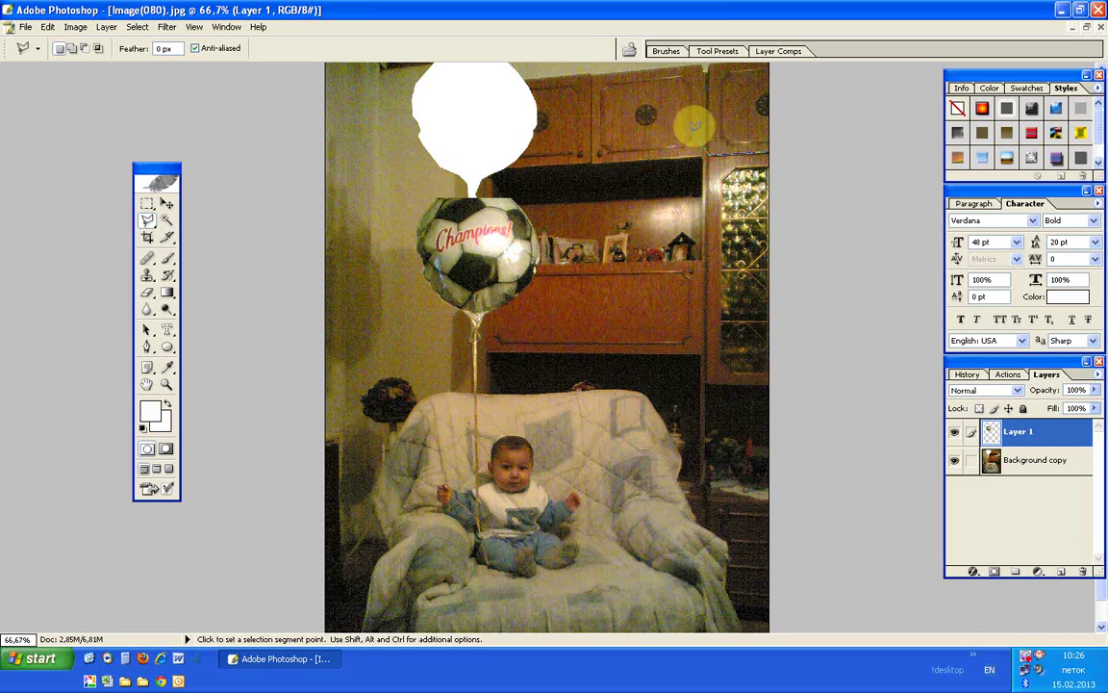
pyautogui.click(711, 64)
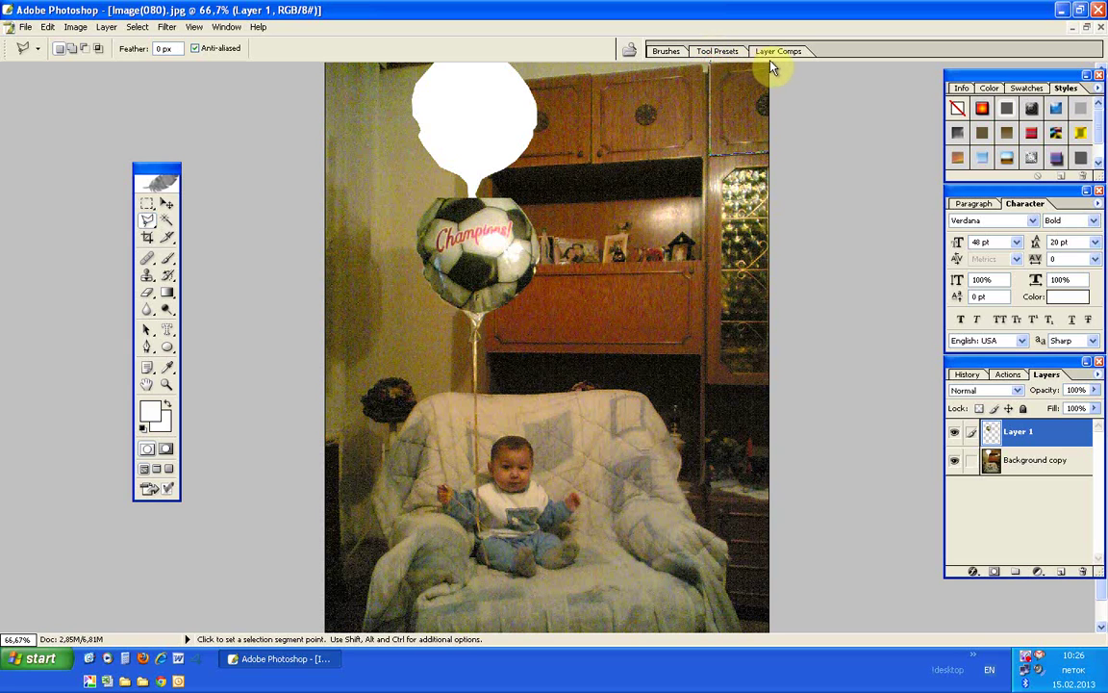
pyautogui.doubleClick(772, 147)
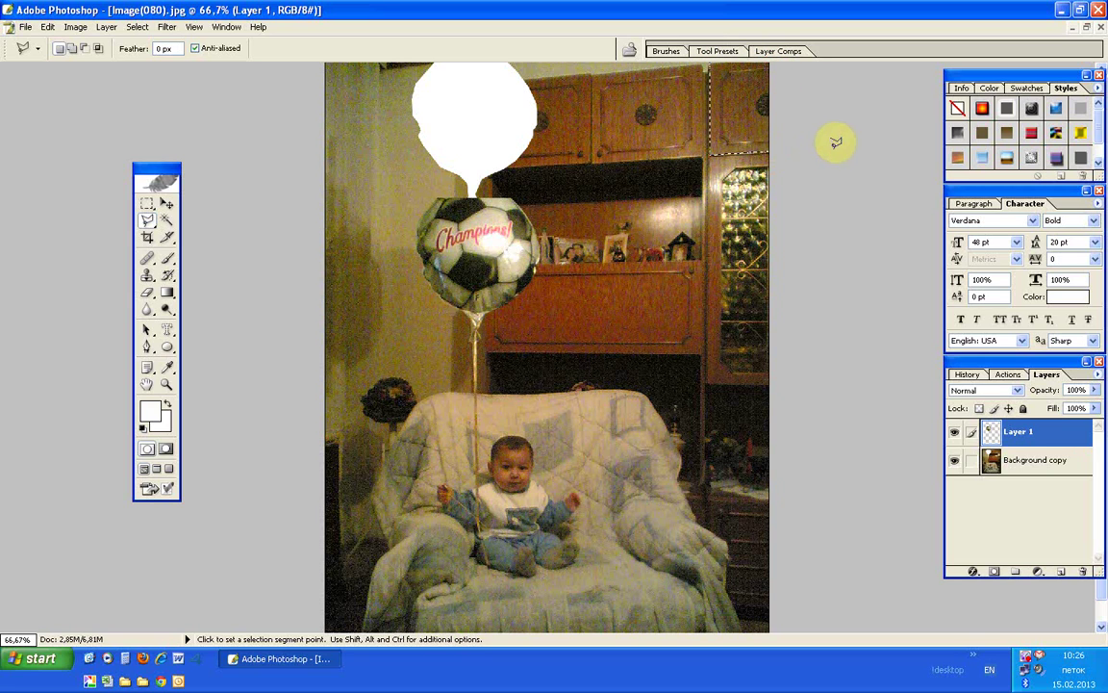
pyautogui.hotkey('ctrl', 'c')
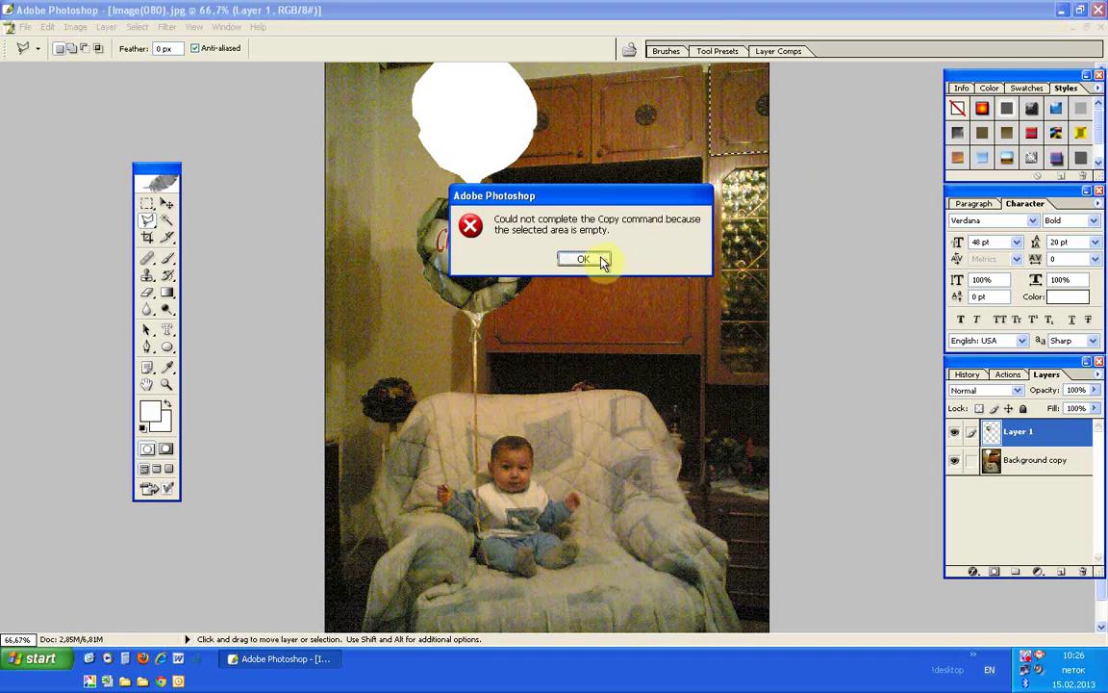
pyautogui.click(600, 258)
pyautogui.click(982, 458)
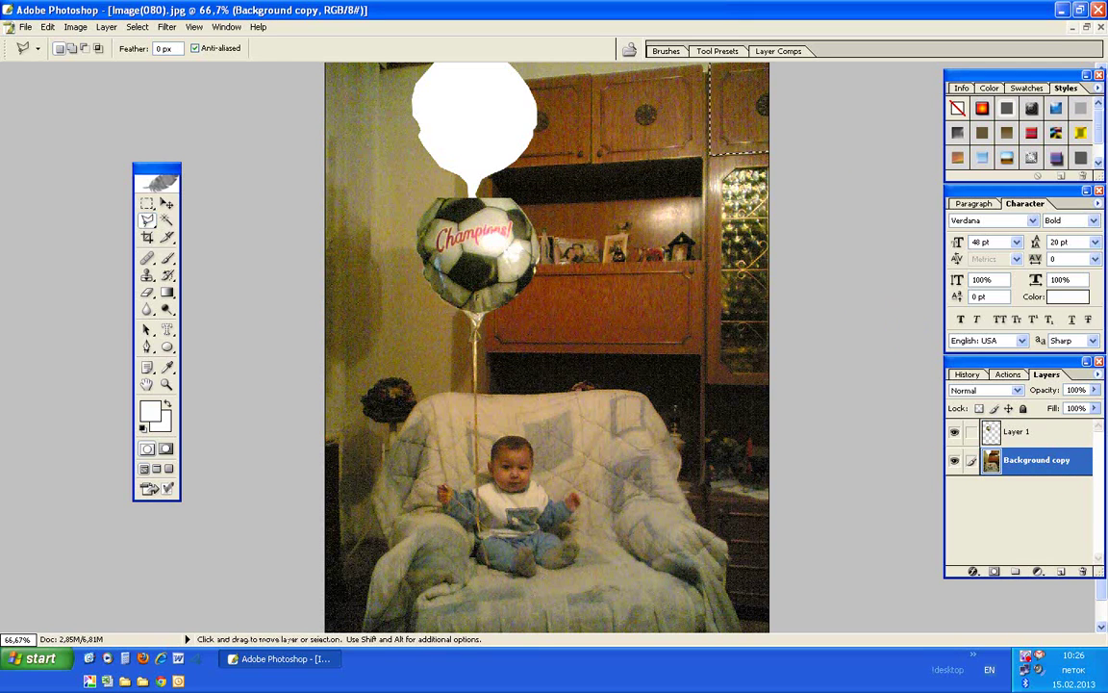
pyautogui.hotkey('ctrl', 'j')
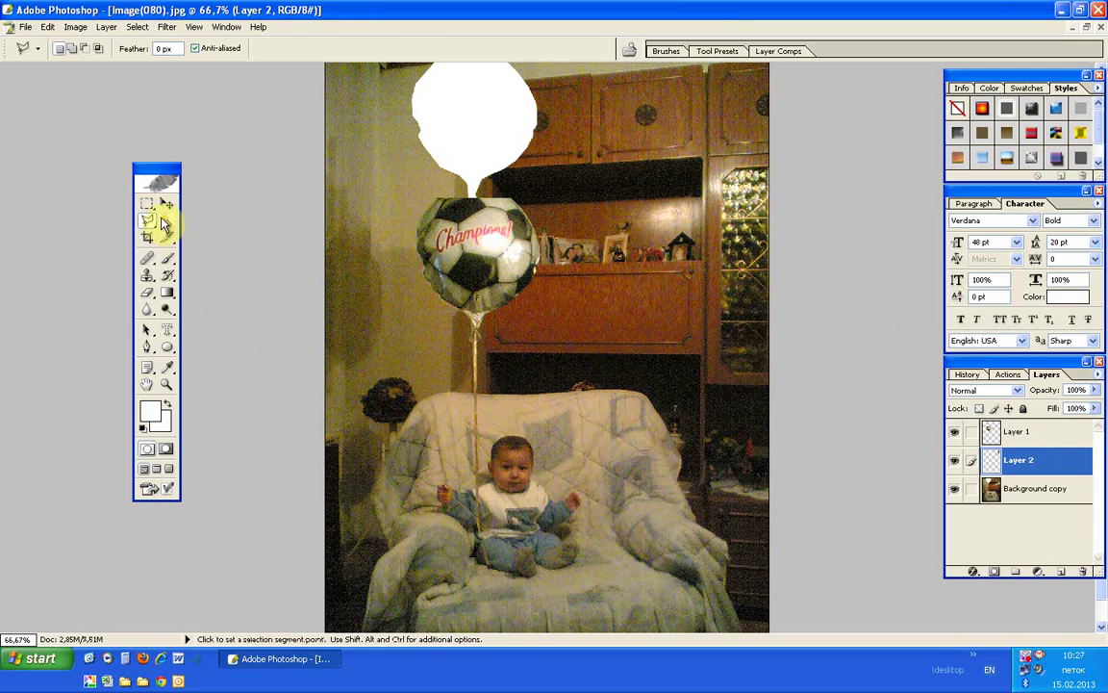
# Step: Move the cabinet patch left over the white gap and nudge it into place with Free Transform
pyautogui.click(165, 204)
pyautogui.moveTo(749, 128); pyautogui.dragTo(523, 147)
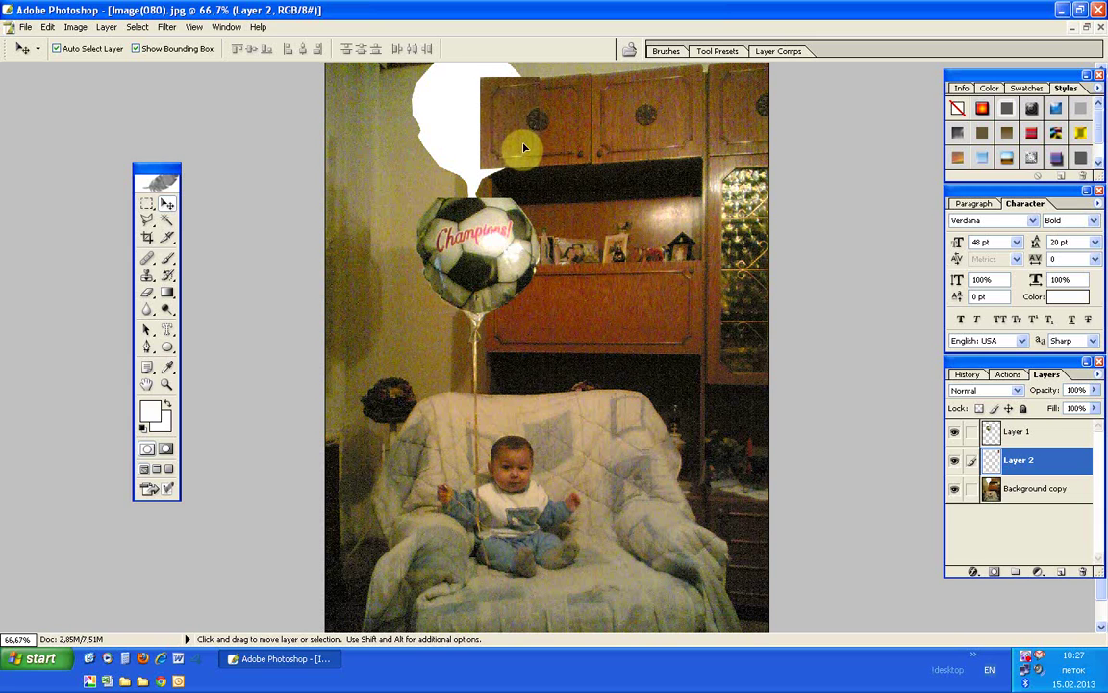
pyautogui.hotkey('ctrl', 't')
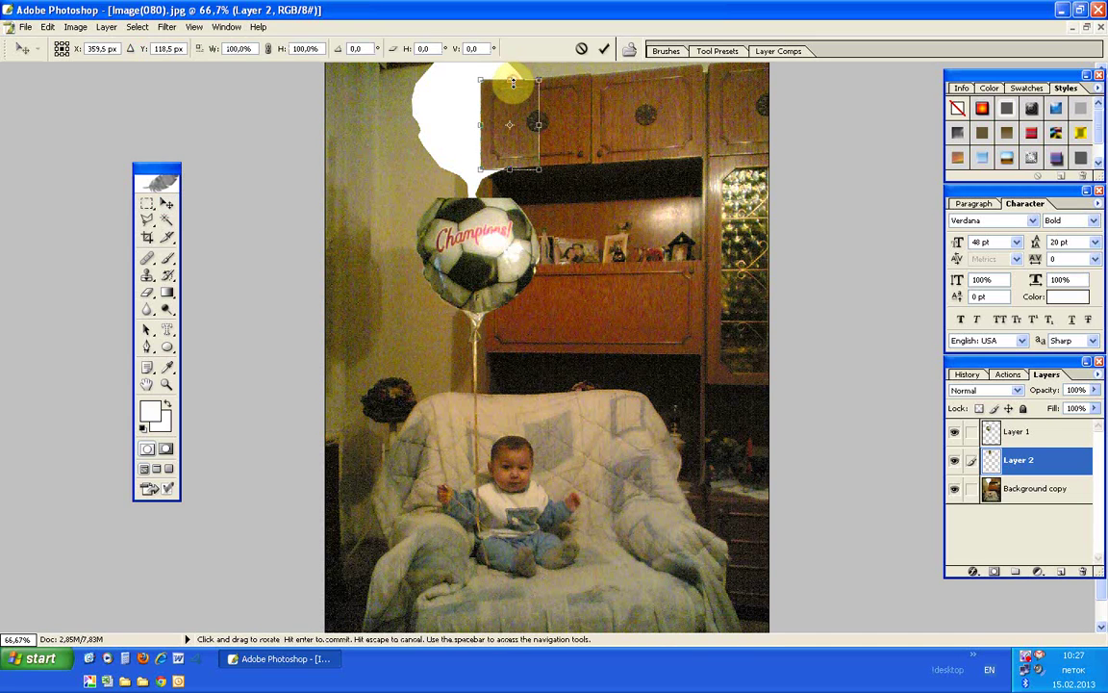
pyautogui.click(523, 115)
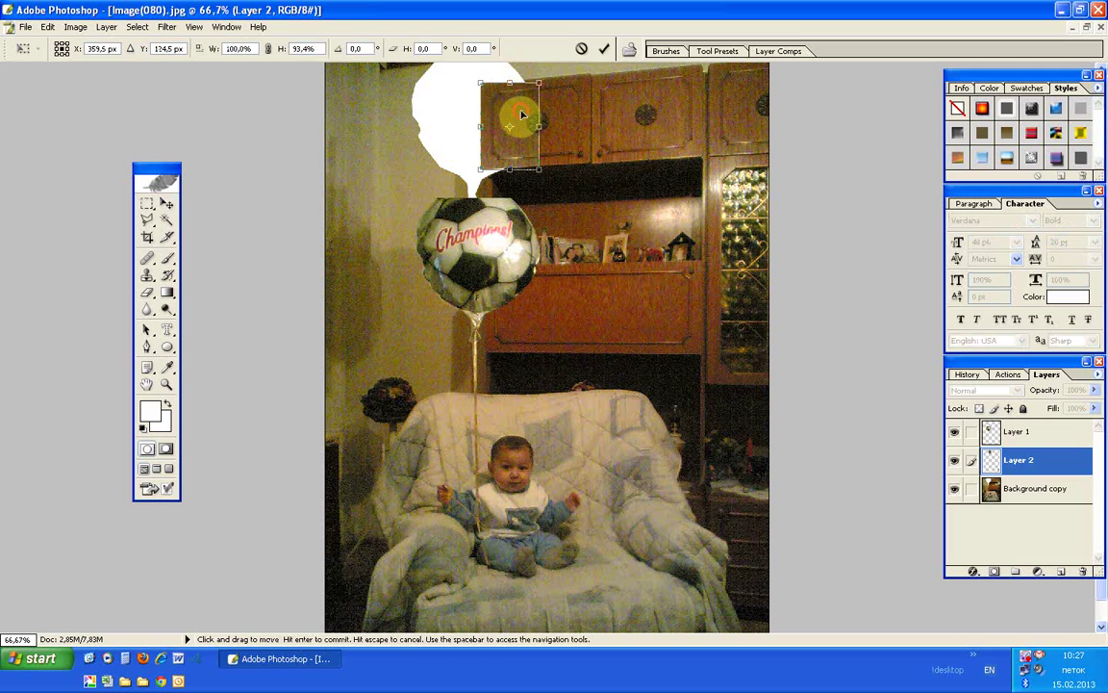
pyautogui.moveTo(523, 115); pyautogui.dragTo(532, 115)
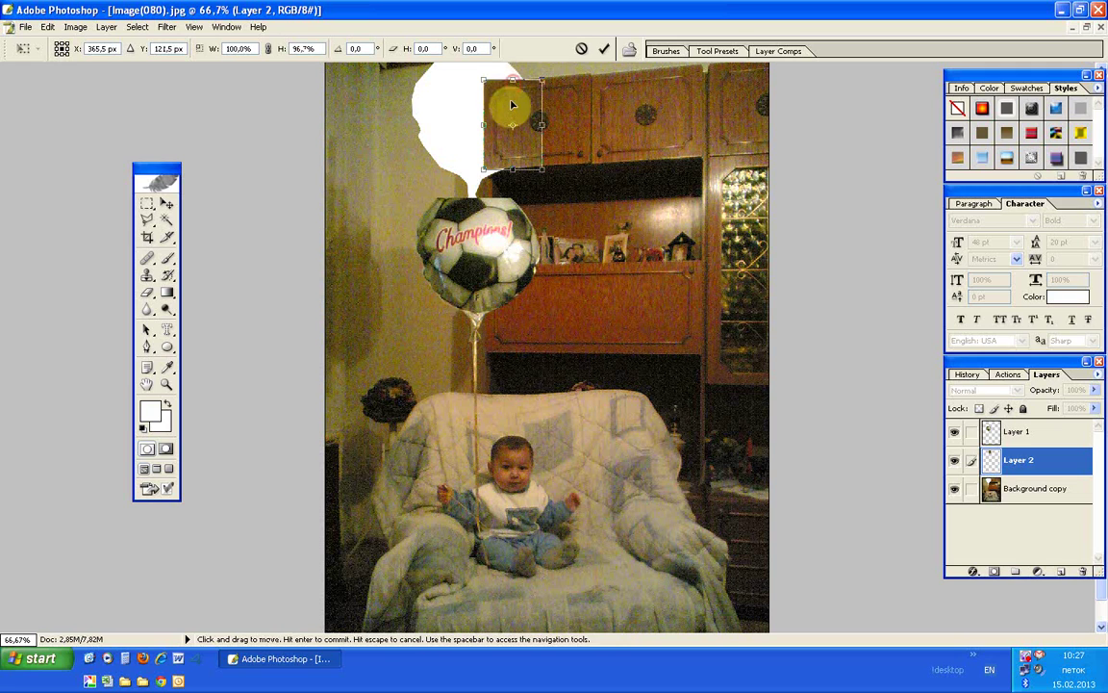
pyautogui.click(147, 206)
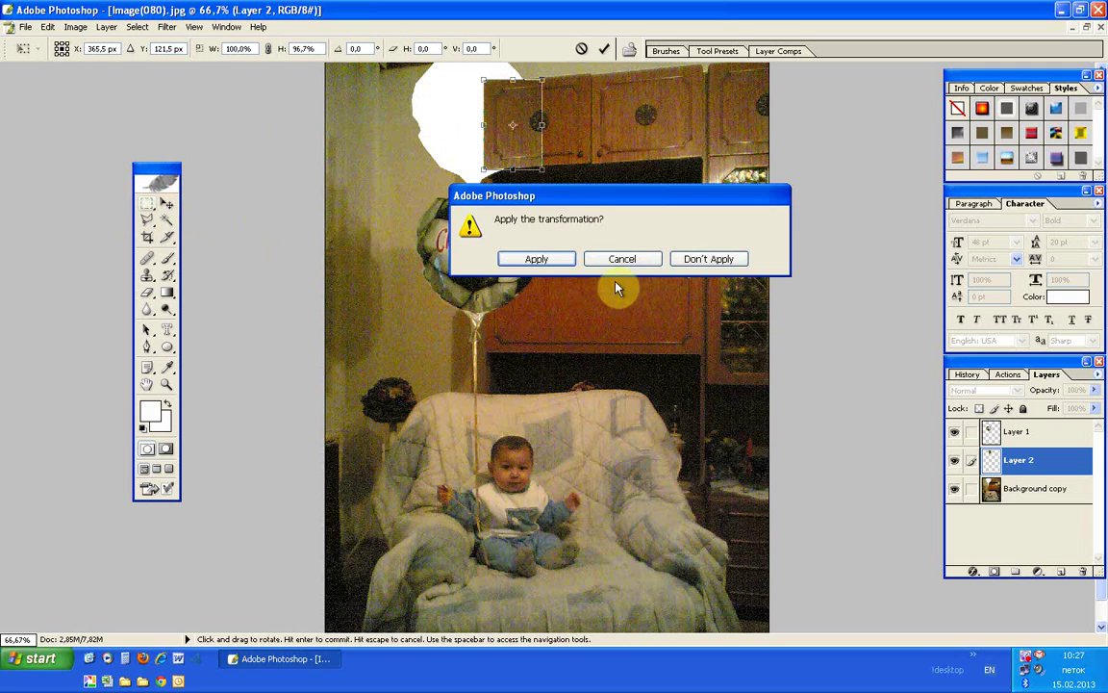
pyautogui.click(555, 260)
# Step: Rename the cabinet patch layer to 'vrata od plakar'
pyautogui.doubleClick(1020, 462)
pyautogui.write('vrata od plakar')
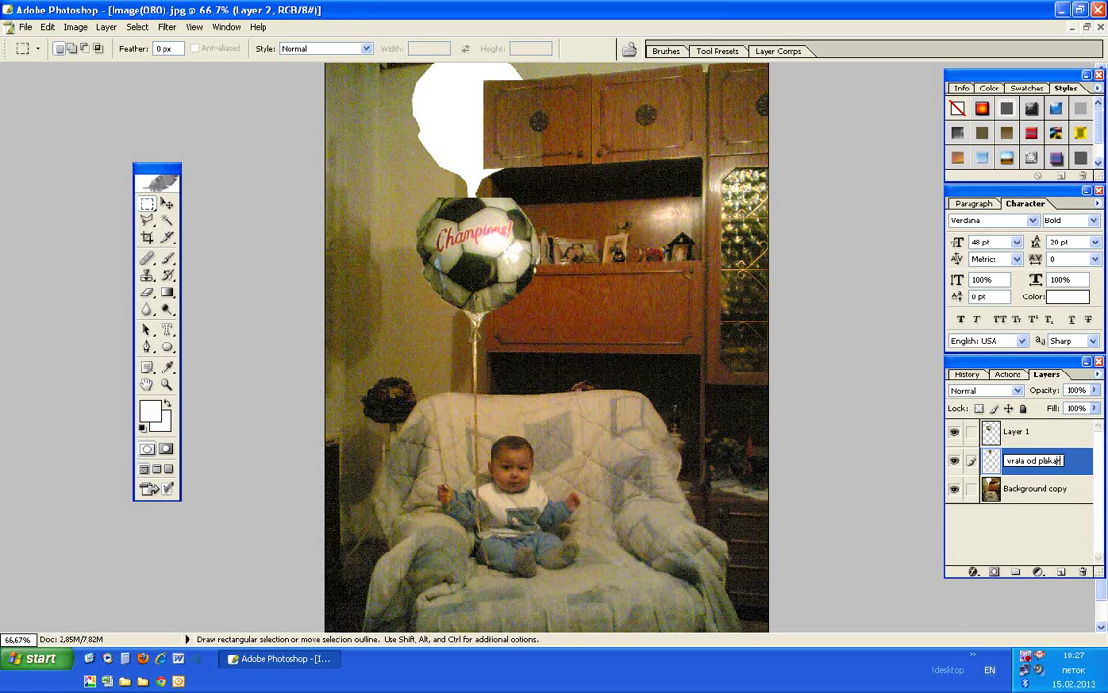
pyautogui.press('Return')
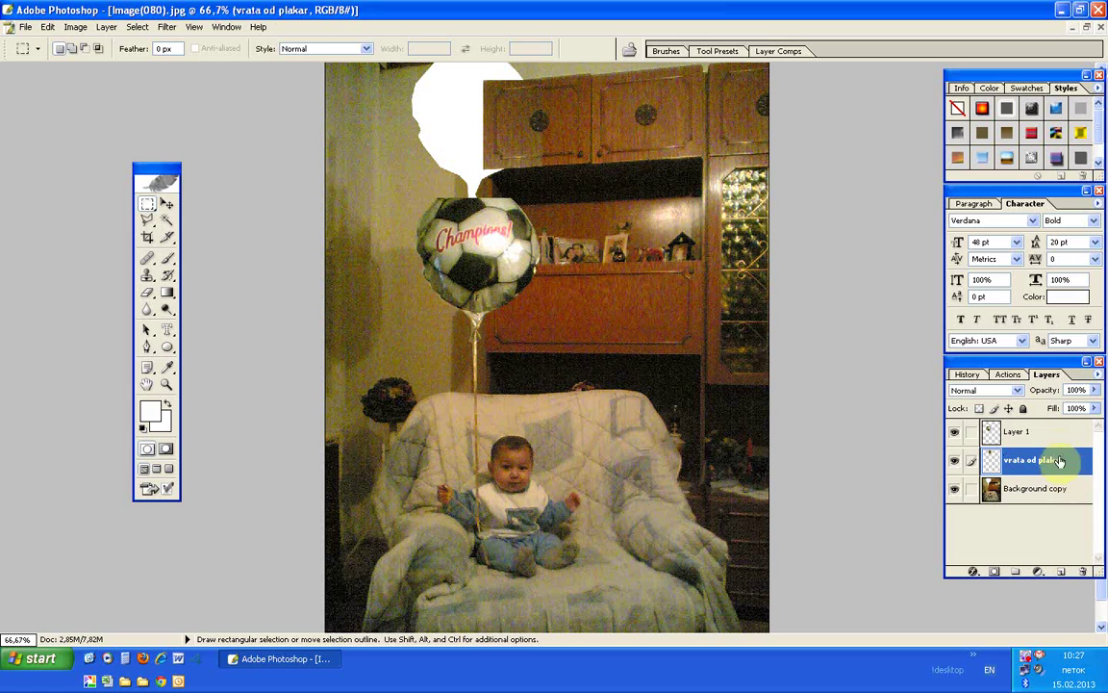
# Step: Rename Layer 1 to 'balon'
pyautogui.doubleClick(1020, 432)
pyautogui.write('balon')
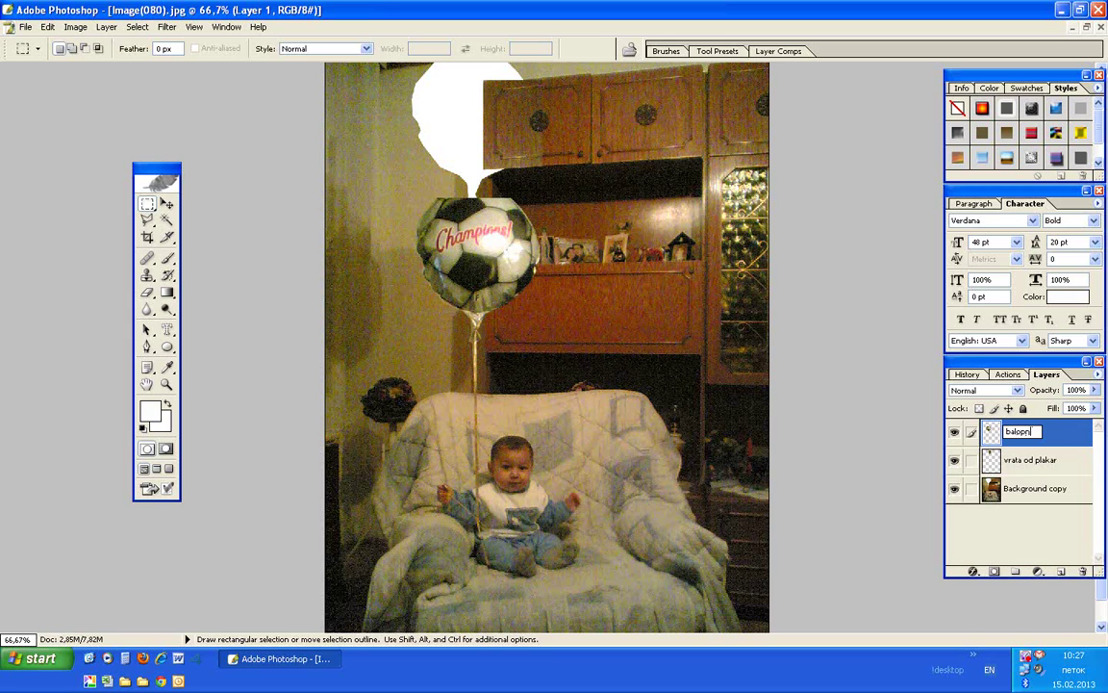
pyautogui.hotkey('ctrl', 'a')
pyautogui.press('Return')
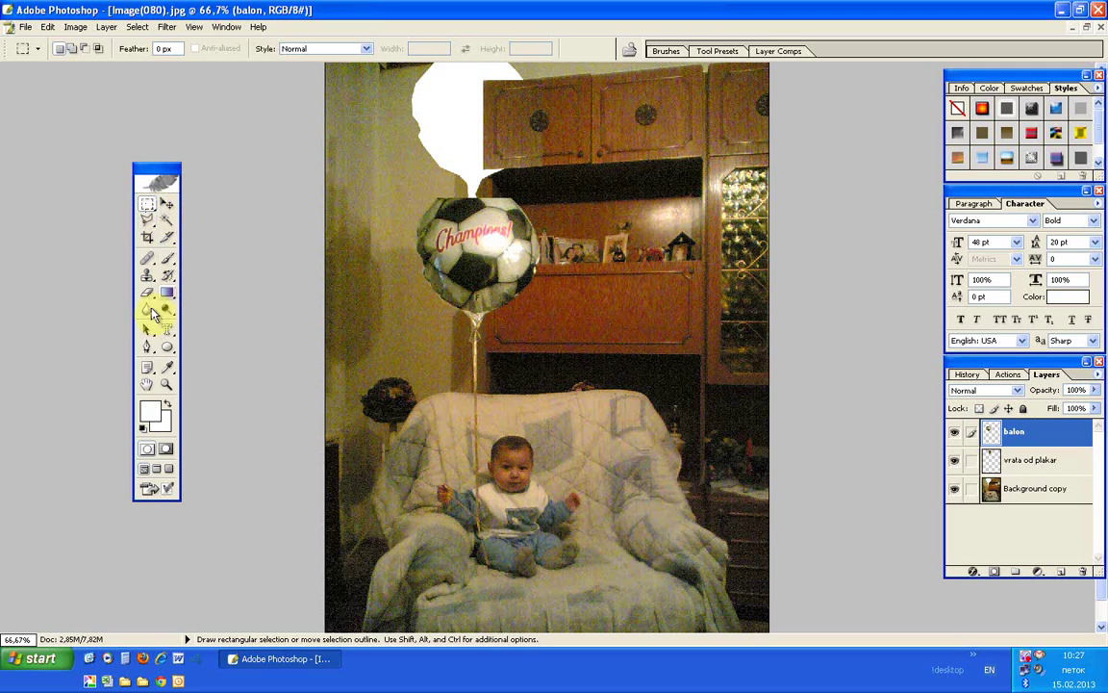
pyautogui.click(147, 276)
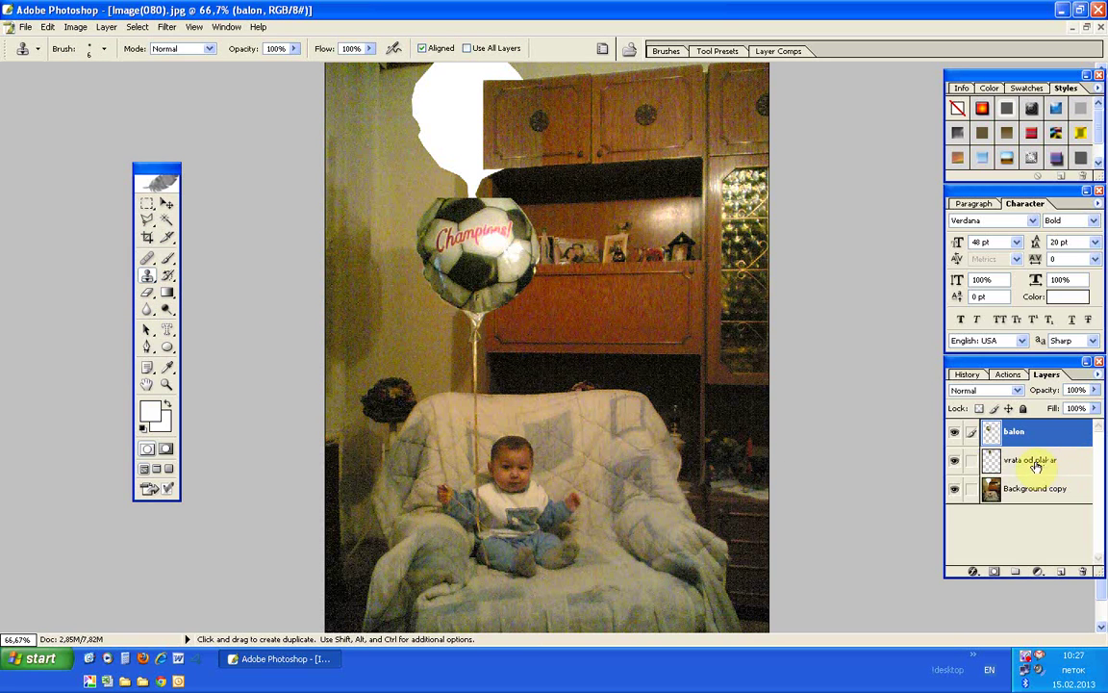
# Step: Zoom into the white gap on Background copy and try cloning wall texture over its edge
pyautogui.click(1035, 489)
pyautogui.click(167, 383)
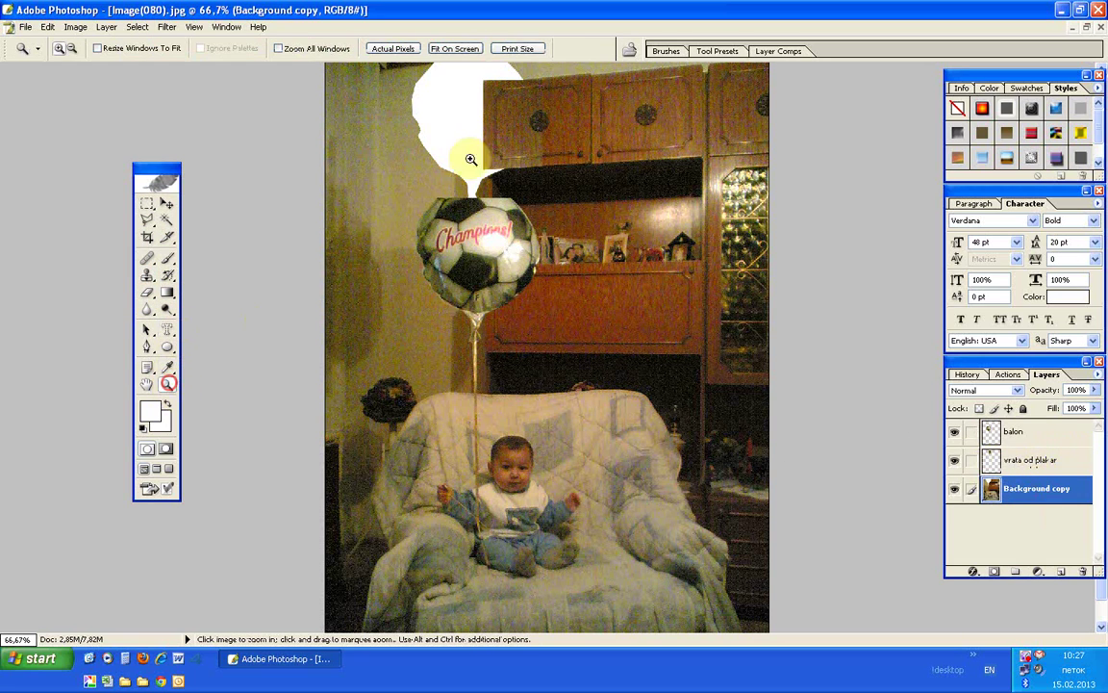
pyautogui.moveTo(382, 69); pyautogui.dragTo(553, 216)
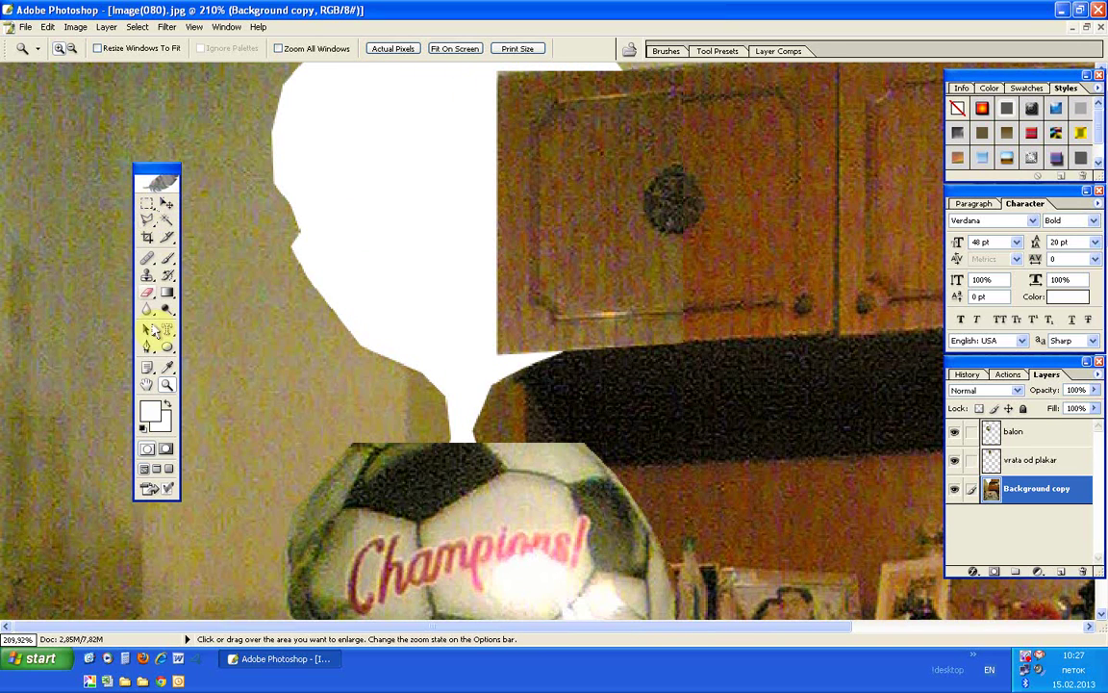
pyautogui.click(146, 277)
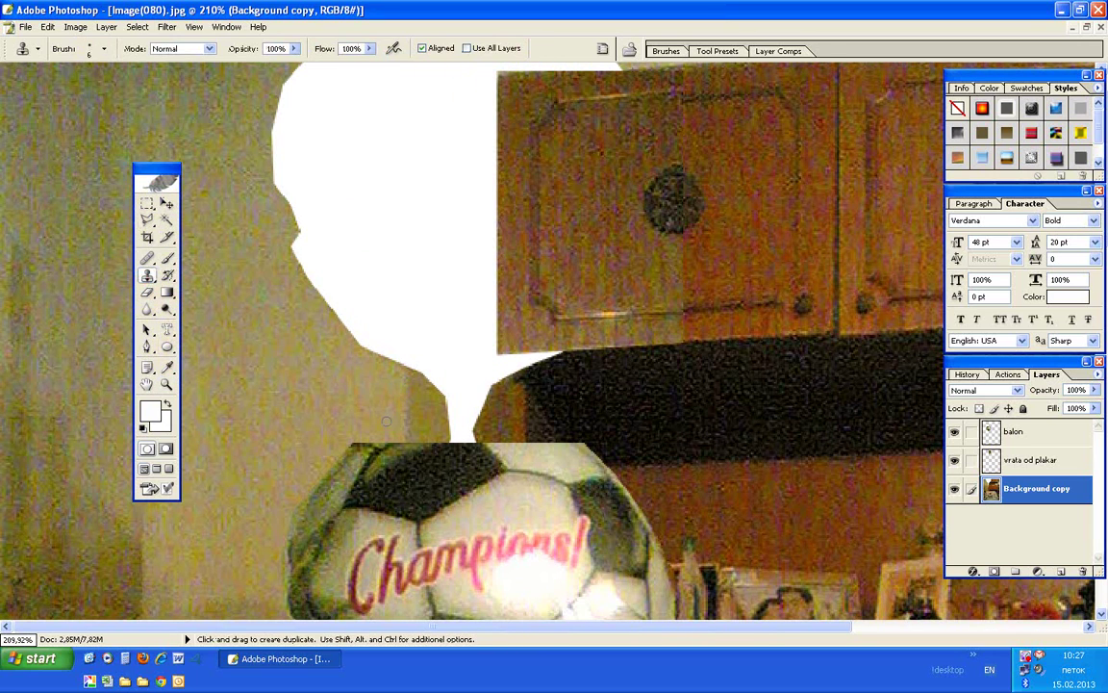
pyautogui.click(104, 48)
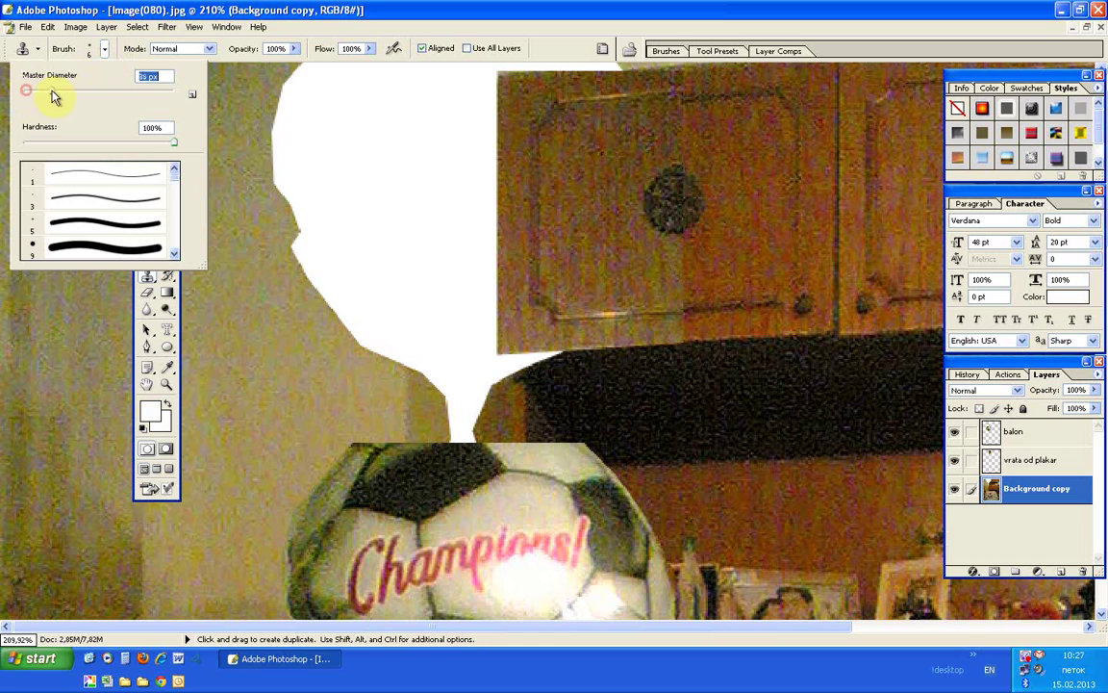
pyautogui.click(394, 401)
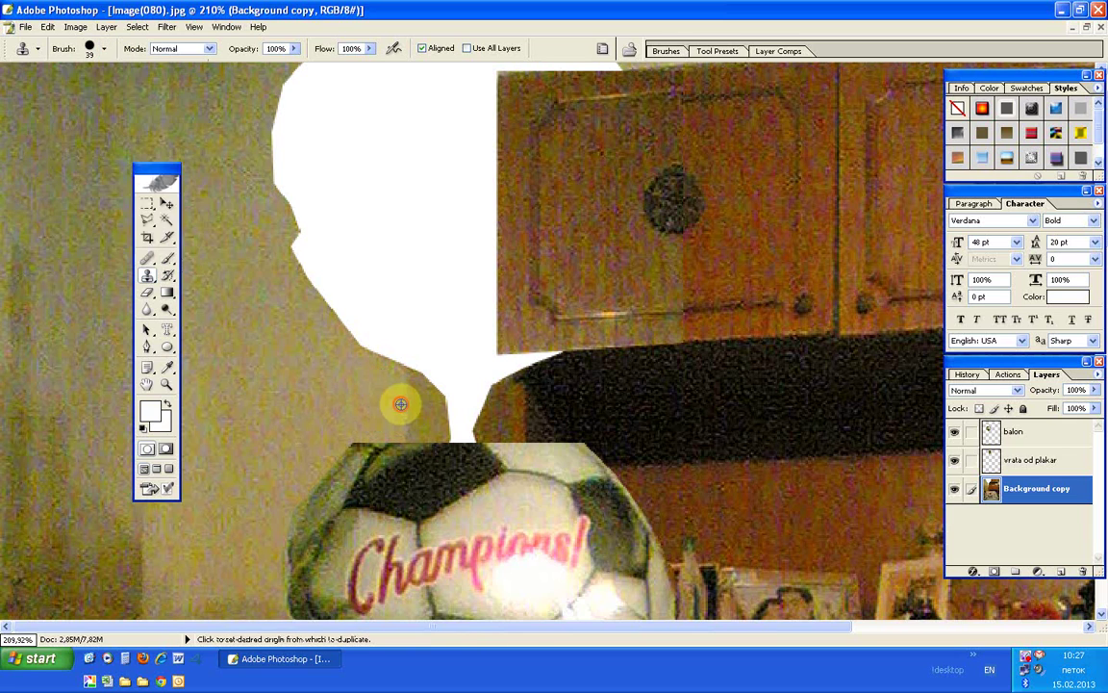
pyautogui.click(405, 369)
pyautogui.moveTo(406, 369); pyautogui.dragTo(391, 320)
pyautogui.click(401, 361)
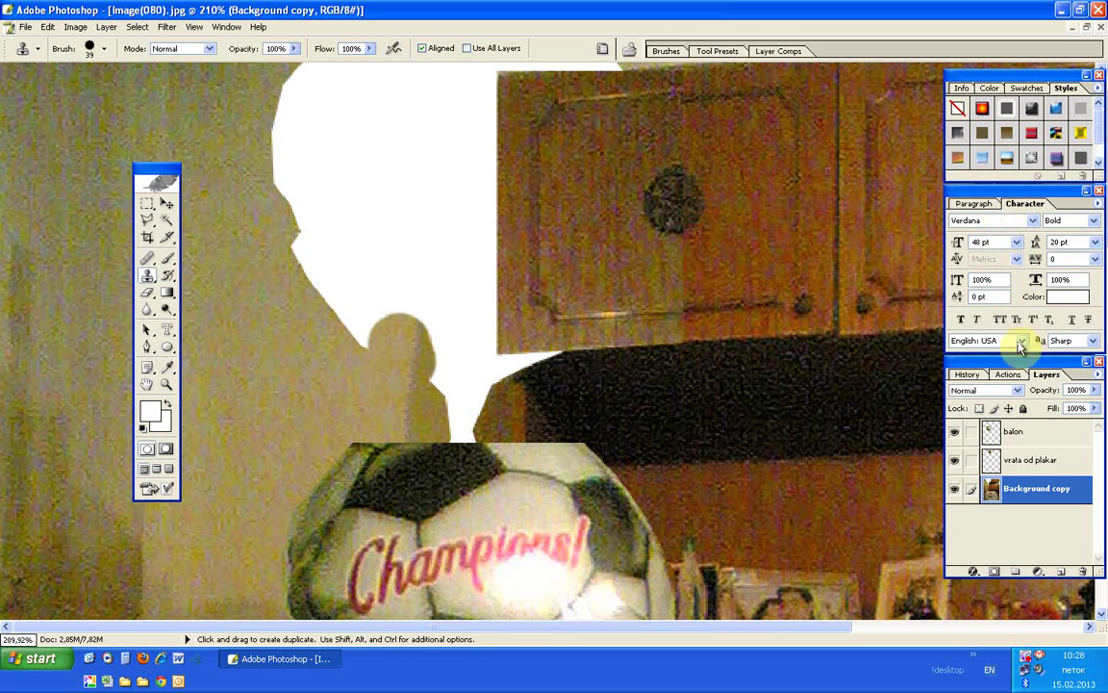
# Step: Delete the trial clone stroke states from the History panel
pyautogui.click(967, 375)
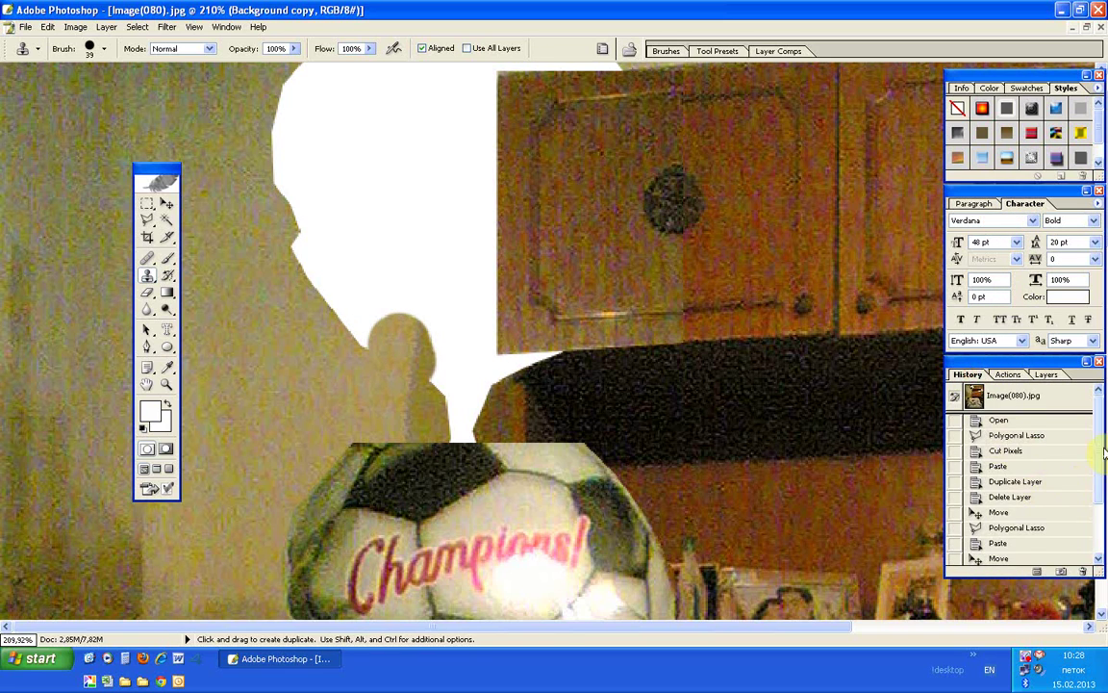
pyautogui.scroll(-5, 996, 452)
pyautogui.click(1049, 540)
pyautogui.click(1071, 574)
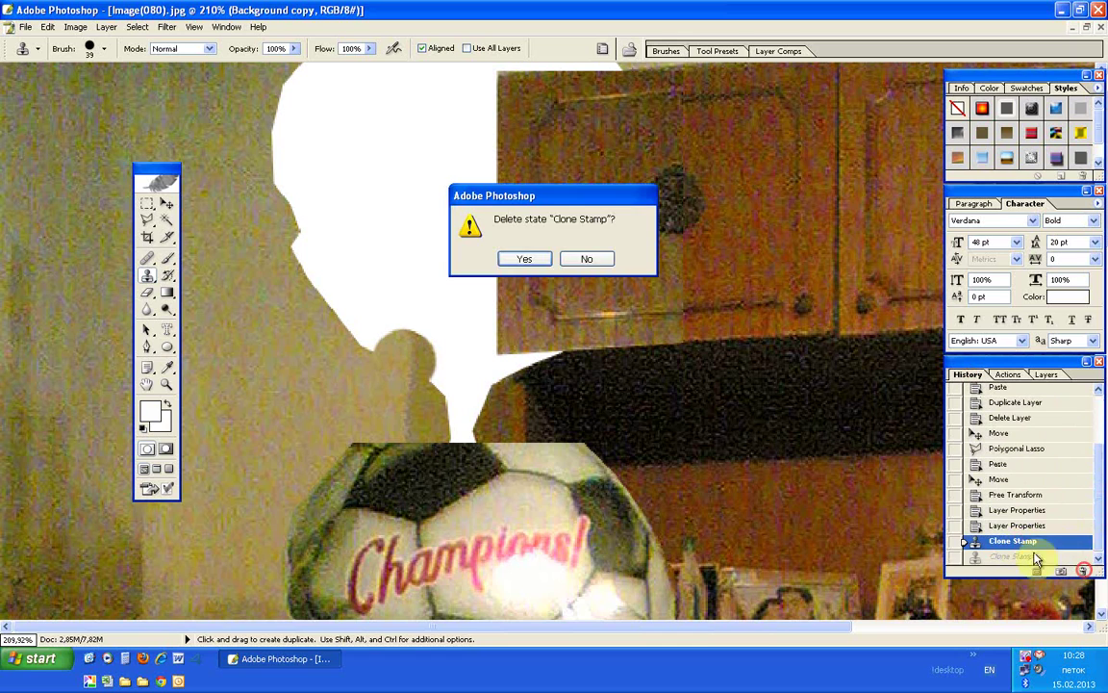
pyautogui.click(525, 256)
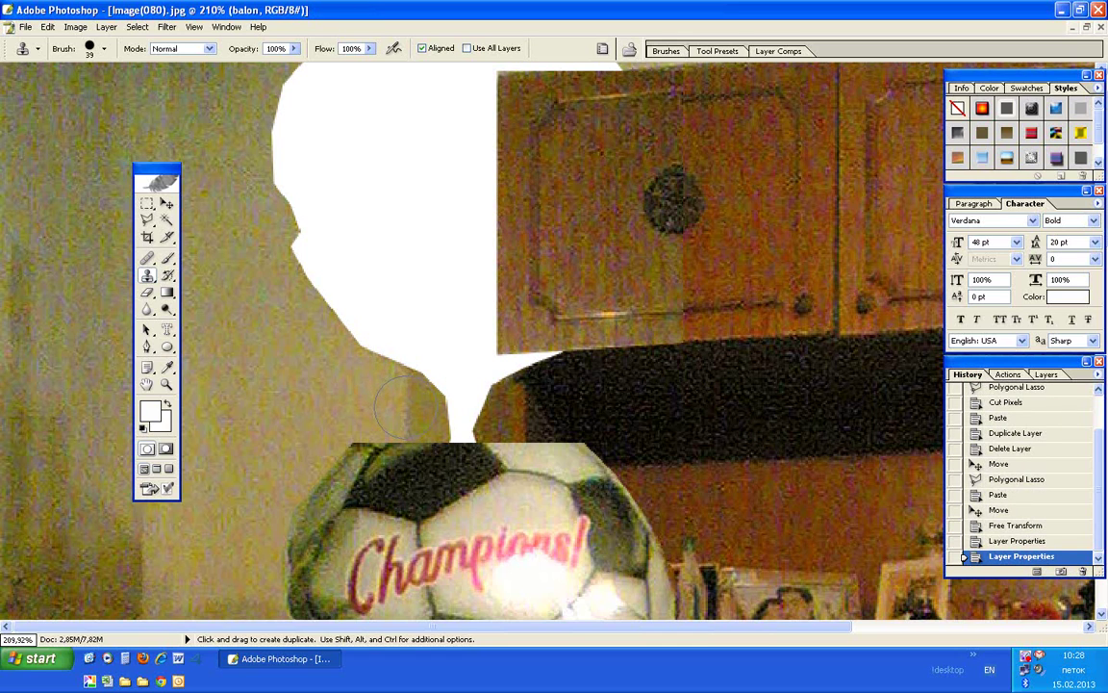
# Step: Resample the wall as clone source and paint over the white area near the neck
pyautogui.moveTo(403, 403)
pyautogui.mouseDown()
pyautogui.moveTo(404, 357)
pyautogui.moveTo(420, 370)
pyautogui.mouseUp()
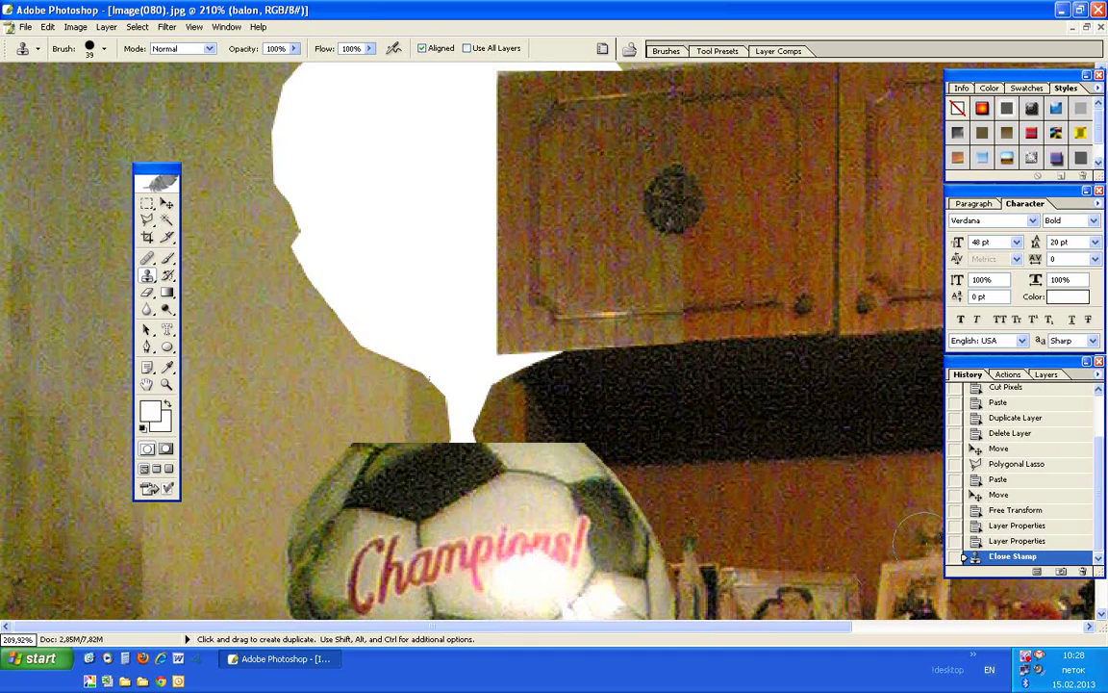
pyautogui.click(1046, 374)
pyautogui.click(1025, 488)
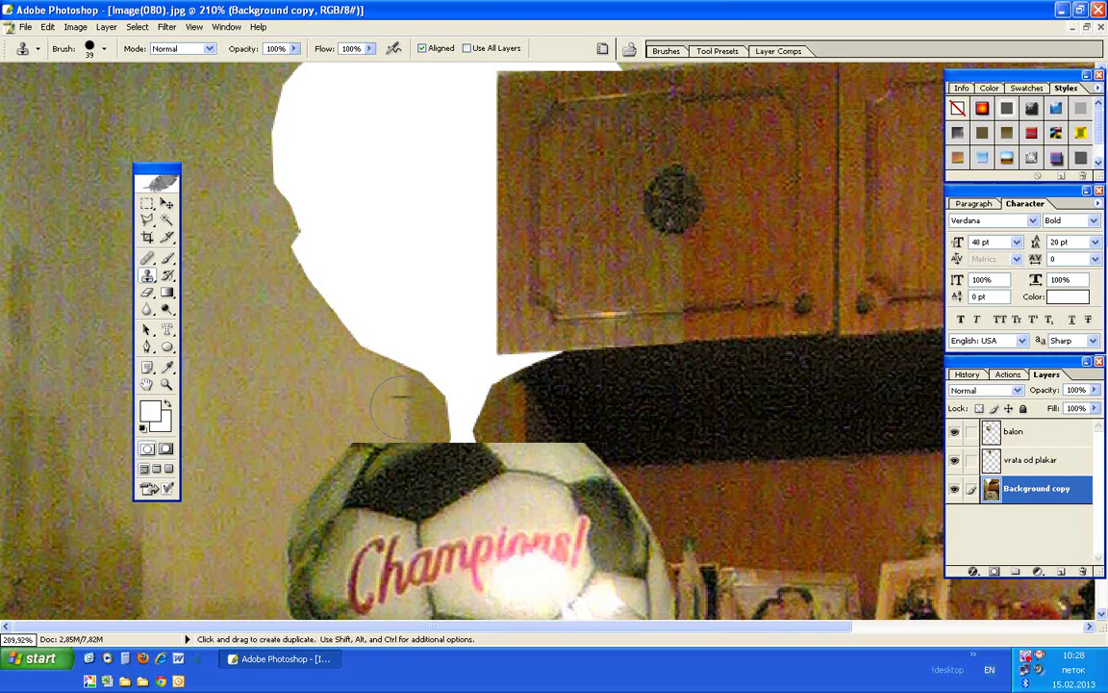
pyautogui.press('alt')
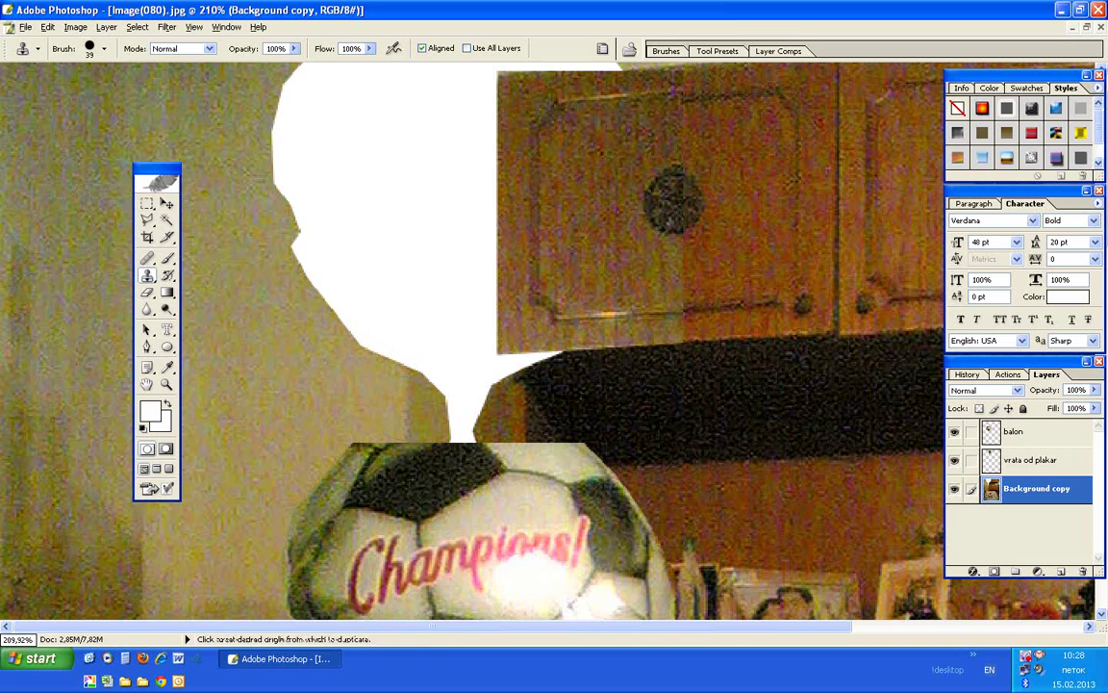
pyautogui.keyDown('alt'); pyautogui.click(403, 408); pyautogui.keyUp('alt')
pyautogui.moveTo(397, 358); pyautogui.dragTo(405, 317)
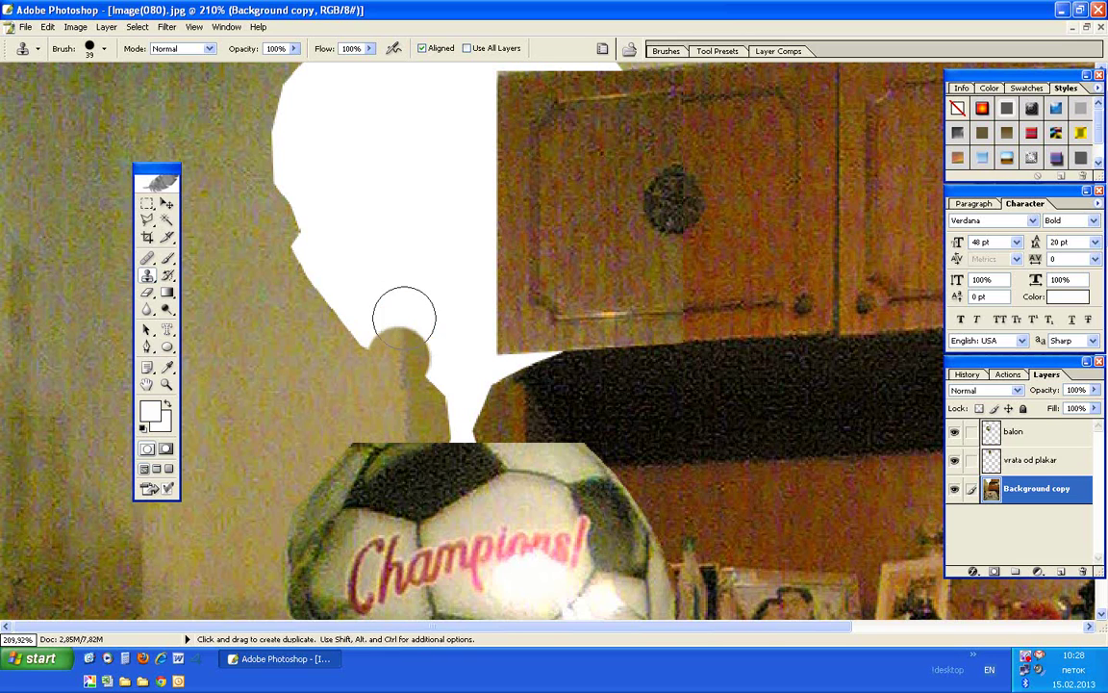
# Step: Delete that clone stroke from History and reselect Background copy
pyautogui.click(968, 374)
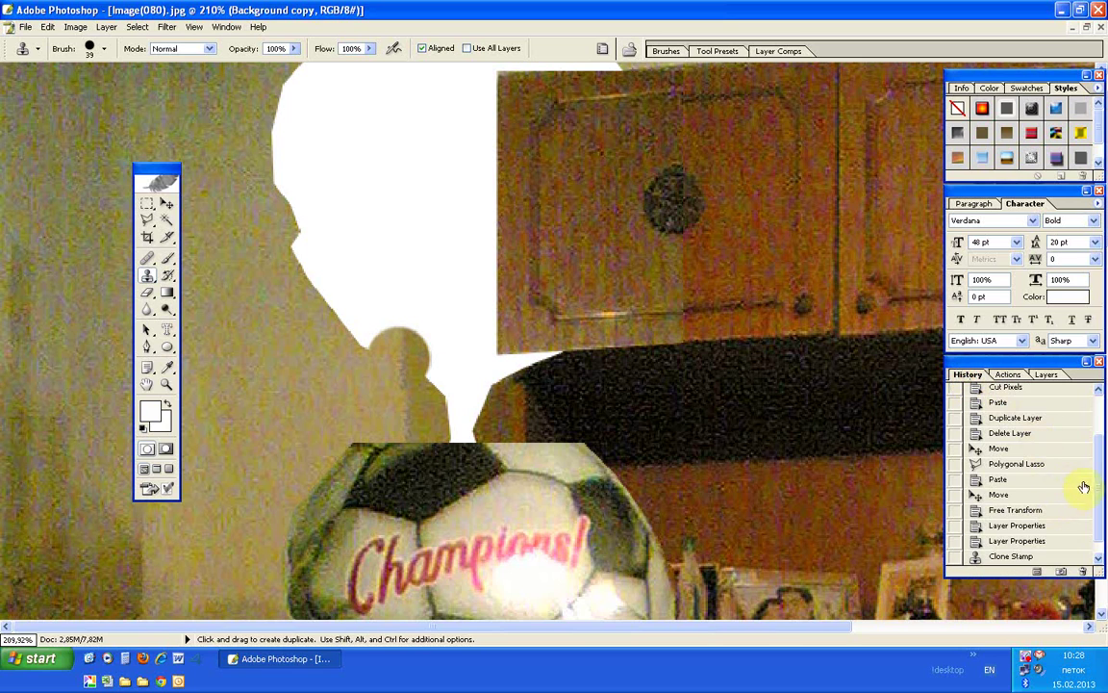
pyautogui.scroll(-1, 1097, 460)
pyautogui.click(1013, 540)
pyautogui.click(1085, 571)
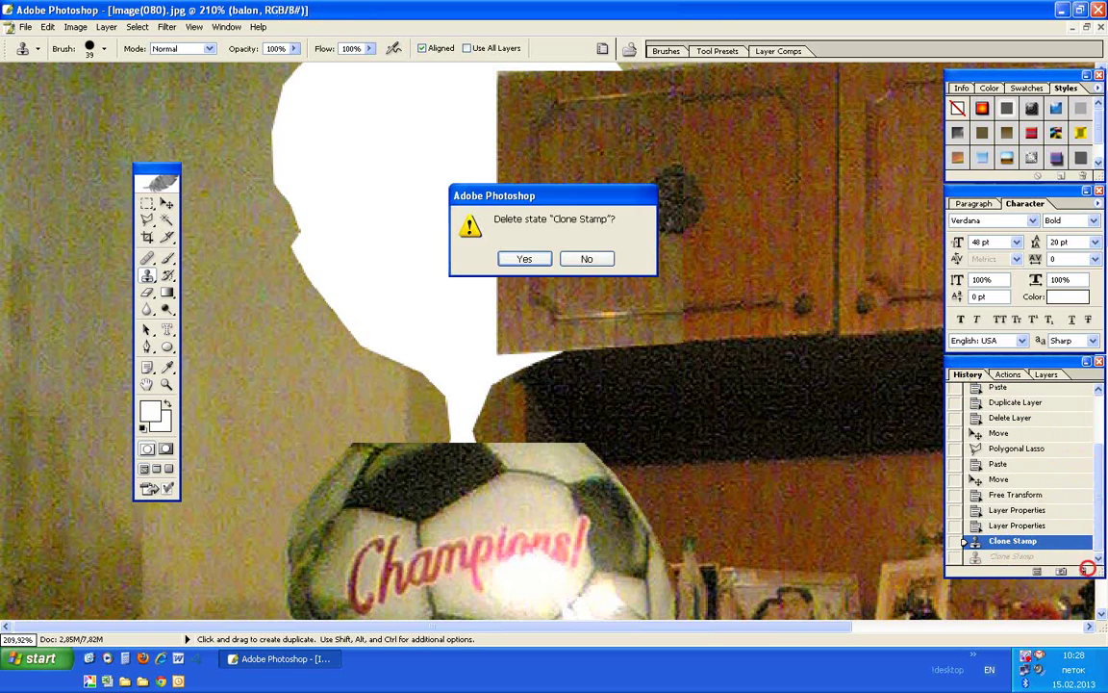
pyautogui.click(525, 259)
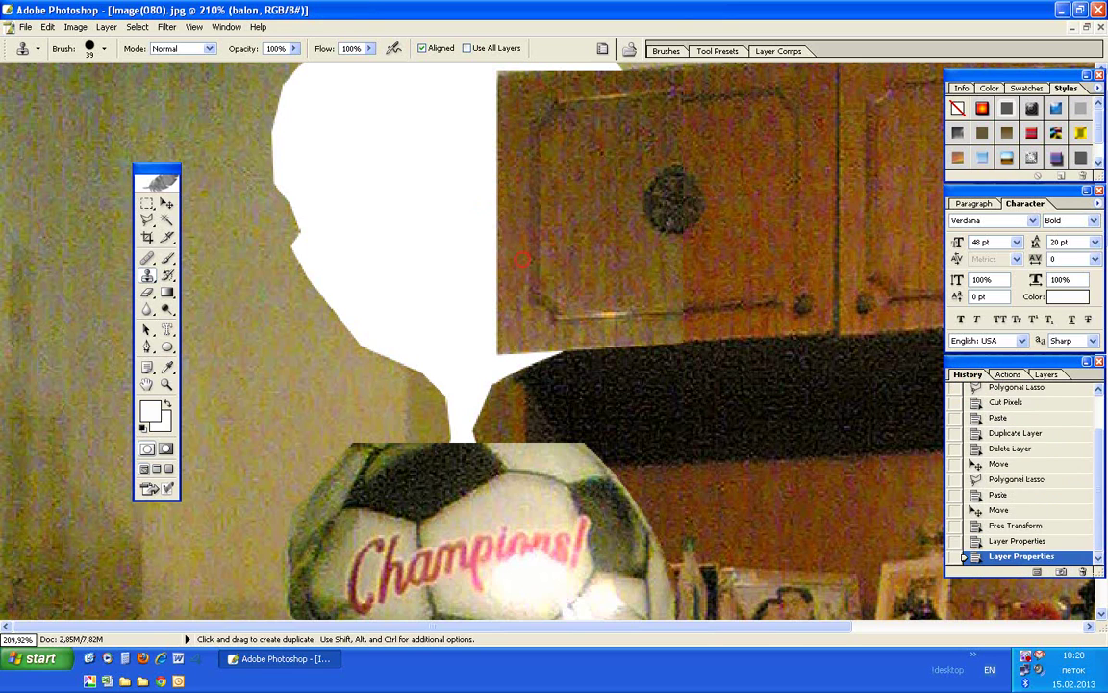
pyautogui.click(1047, 375)
pyautogui.click(1020, 488)
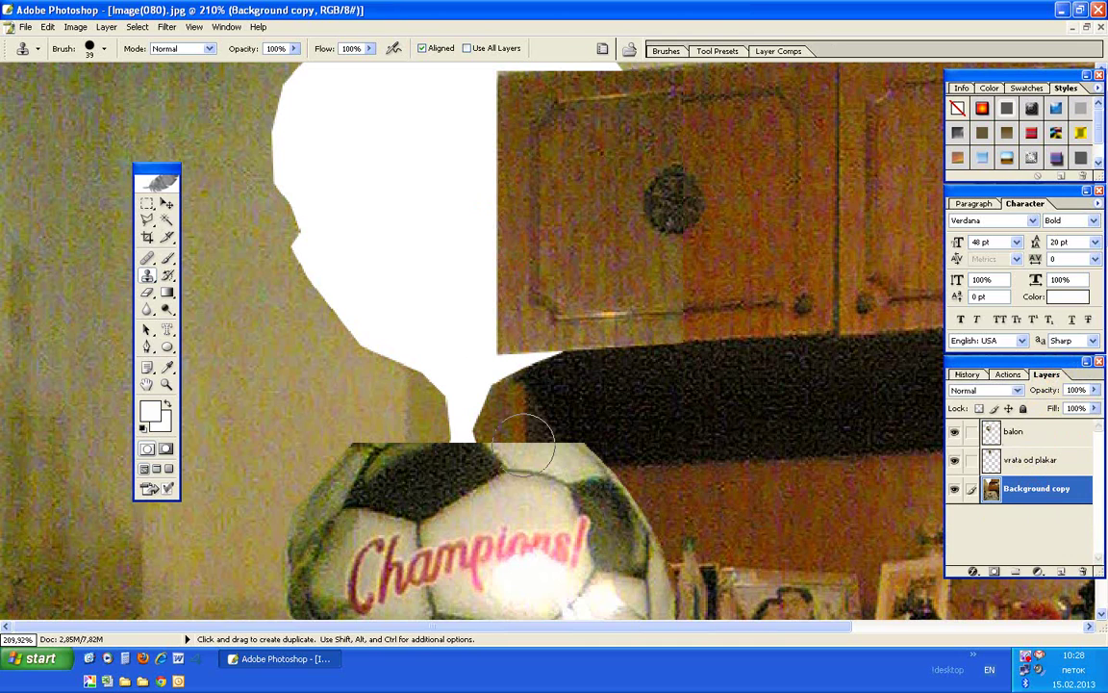
# Step: Clone the beige post upward into the white gap, covering its left side and upper knob
pyautogui.keyDown('alt'); pyautogui.click(405, 406); pyautogui.keyUp('alt')
pyautogui.click(404, 358)
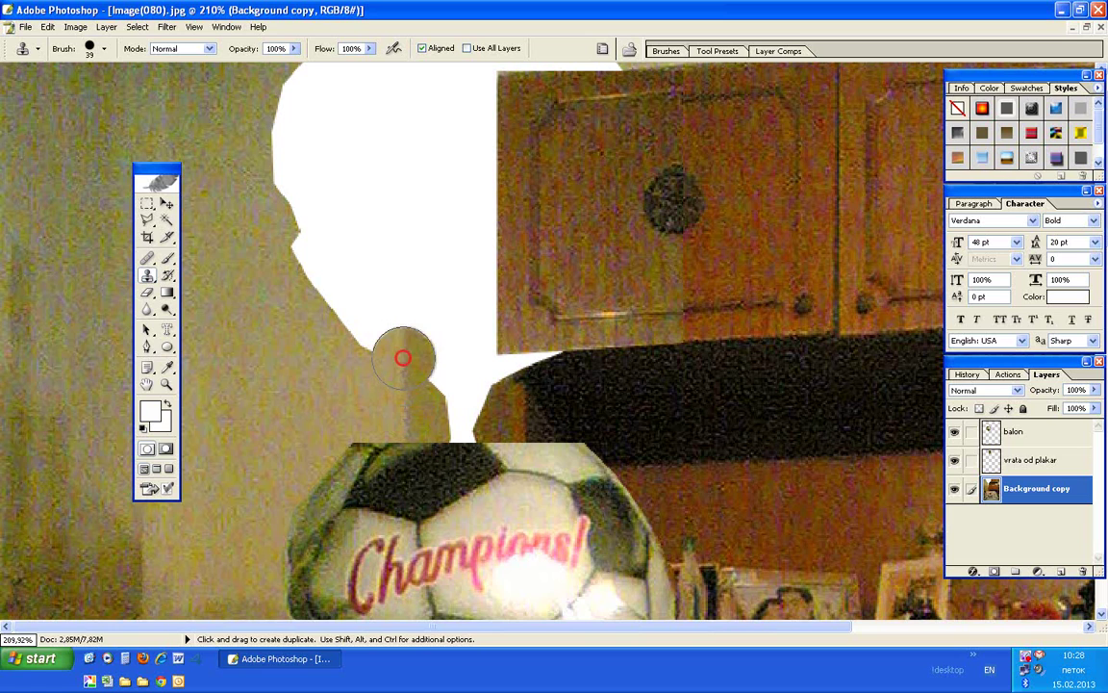
pyautogui.moveTo(404, 358)
pyautogui.mouseDown()
pyautogui.moveTo(403, 198)
pyautogui.moveTo(423, 135)
pyautogui.moveTo(411, 117)
pyautogui.mouseUp()
pyautogui.moveTo(332, 327)
pyautogui.mouseDown()
pyautogui.moveTo(320, 294)
pyautogui.moveTo(354, 279)
pyautogui.moveTo(362, 250)
pyautogui.moveTo(369, 266)
pyautogui.moveTo(346, 217)
pyautogui.moveTo(313, 236)
pyautogui.moveTo(274, 106)
pyautogui.moveTo(334, 209)
pyautogui.moveTo(317, 145)
pyautogui.moveTo(328, 178)
pyautogui.mouseUp()
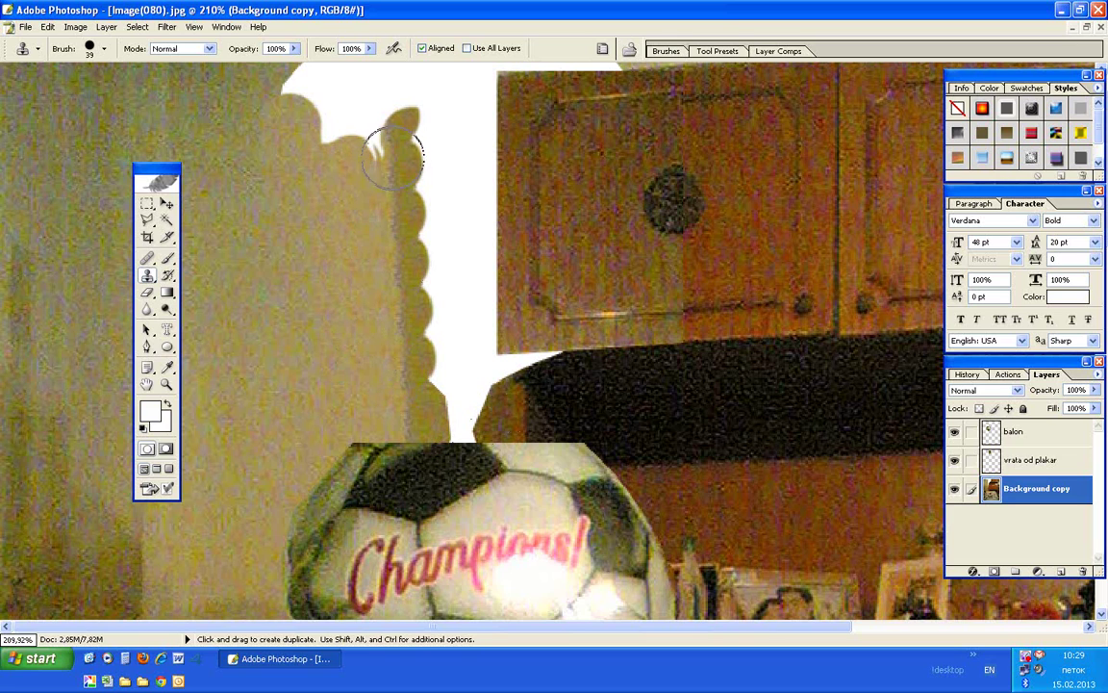
pyautogui.moveTo(375, 138)
pyautogui.mouseDown()
pyautogui.moveTo(337, 121)
pyautogui.moveTo(356, 96)
pyautogui.moveTo(380, 101)
pyautogui.moveTo(401, 141)
pyautogui.moveTo(341, 138)
pyautogui.moveTo(257, 96)
pyautogui.mouseUp()
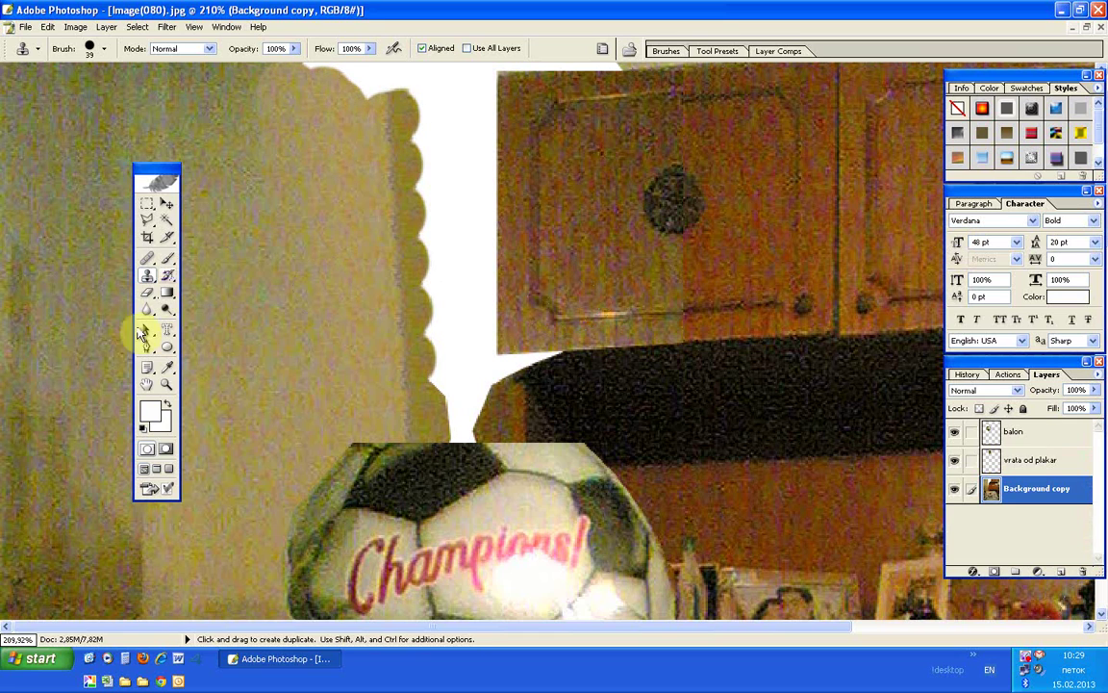
pyautogui.click(147, 387)
# Step: Pan up and clone along the post's scalloped top edge
pyautogui.moveTo(421, 148); pyautogui.dragTo(411, 190)
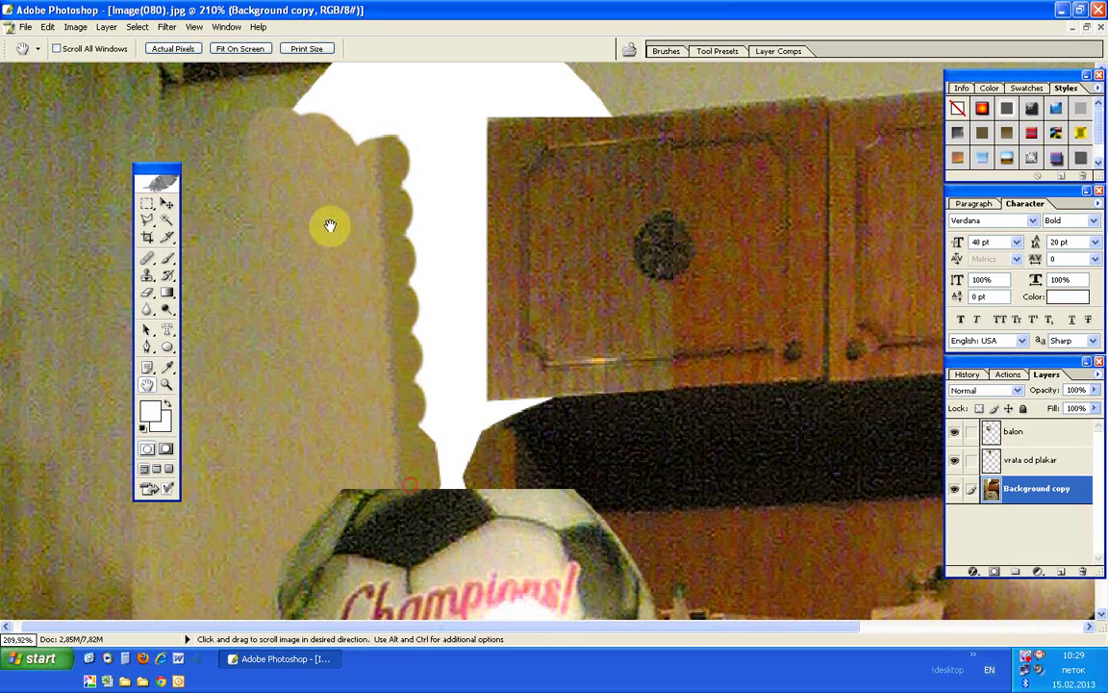
pyautogui.click(147, 276)
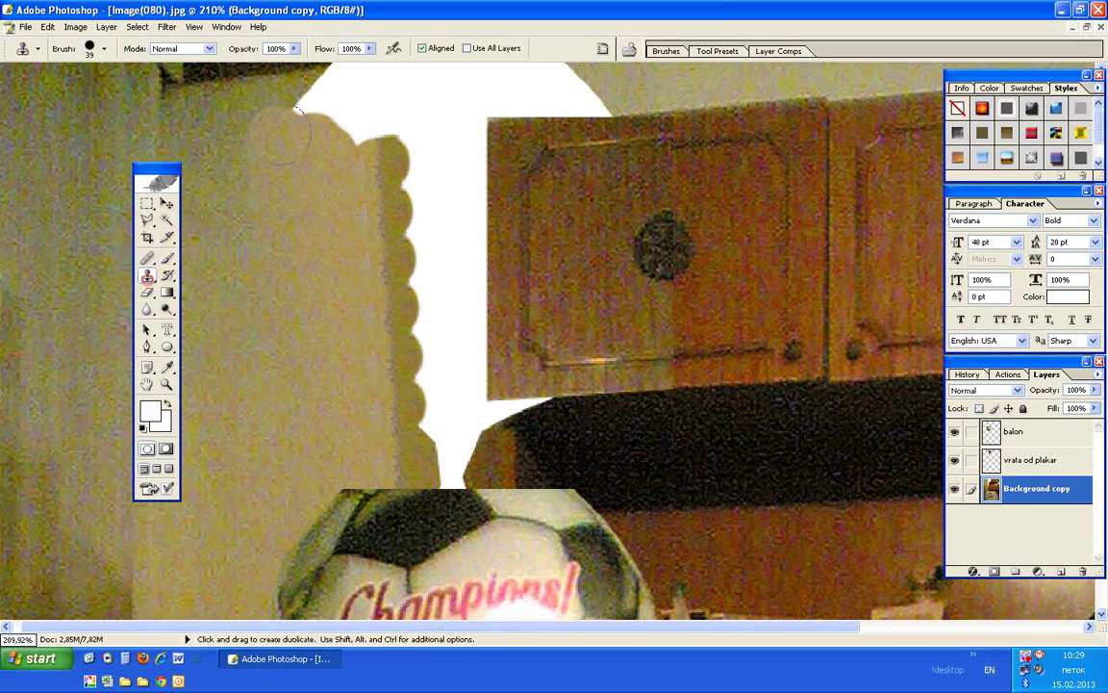
pyautogui.moveTo(261, 130)
pyautogui.mouseDown()
pyautogui.moveTo(363, 164)
pyautogui.moveTo(368, 103)
pyautogui.moveTo(318, 113)
pyautogui.moveTo(291, 92)
pyautogui.mouseUp()
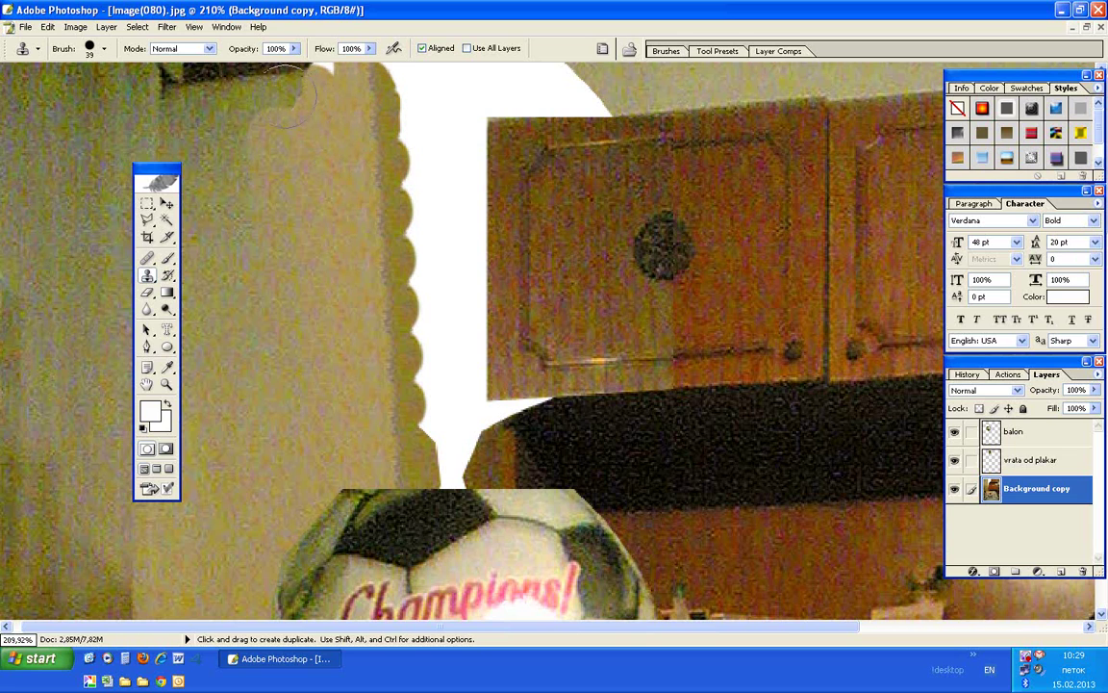
# Step: Shrink the clone brush to about 16 px and clone along the wall's top edge
pyautogui.click(104, 48)
pyautogui.moveTo(56, 90); pyautogui.dragTo(36, 90)
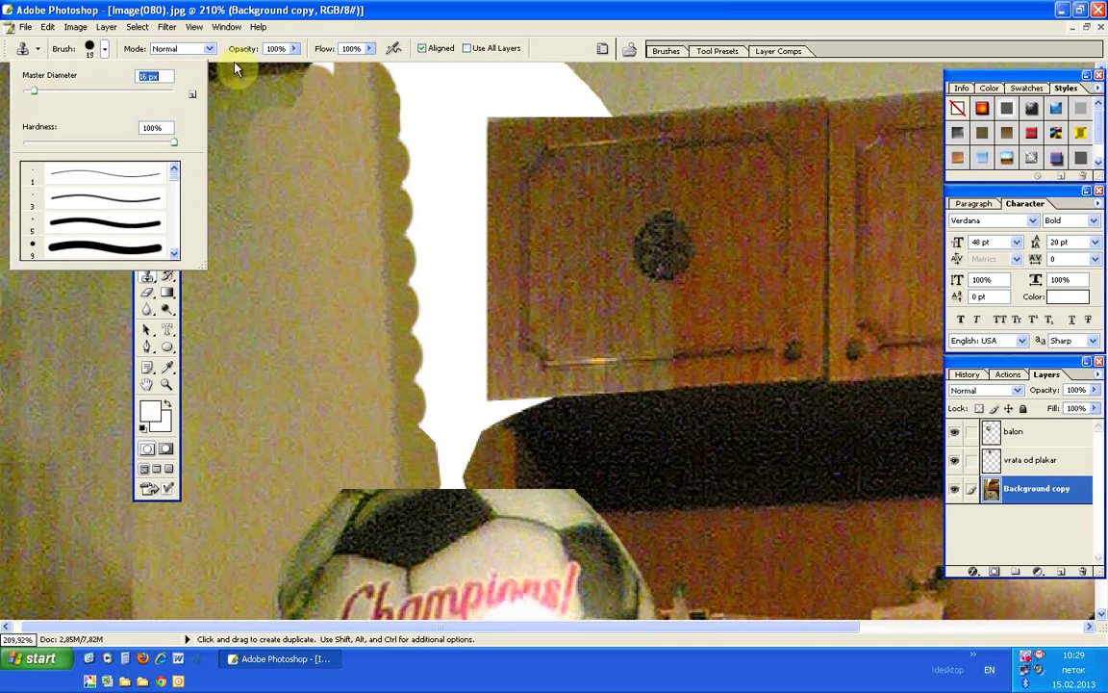
pyautogui.click(264, 82)
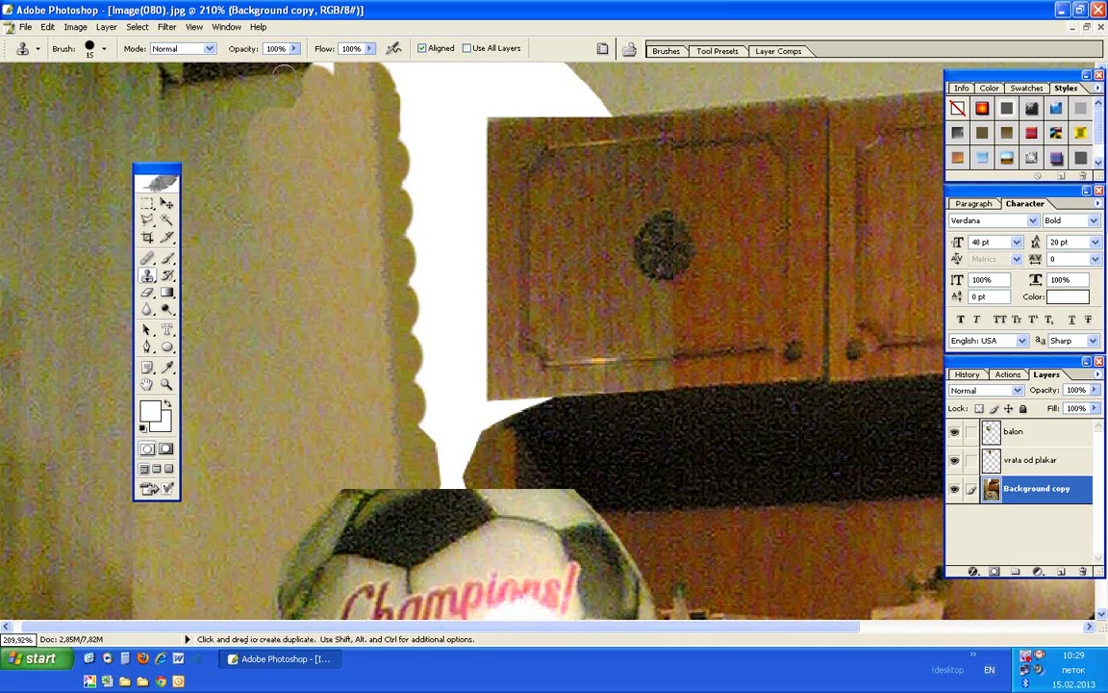
pyautogui.click(308, 73)
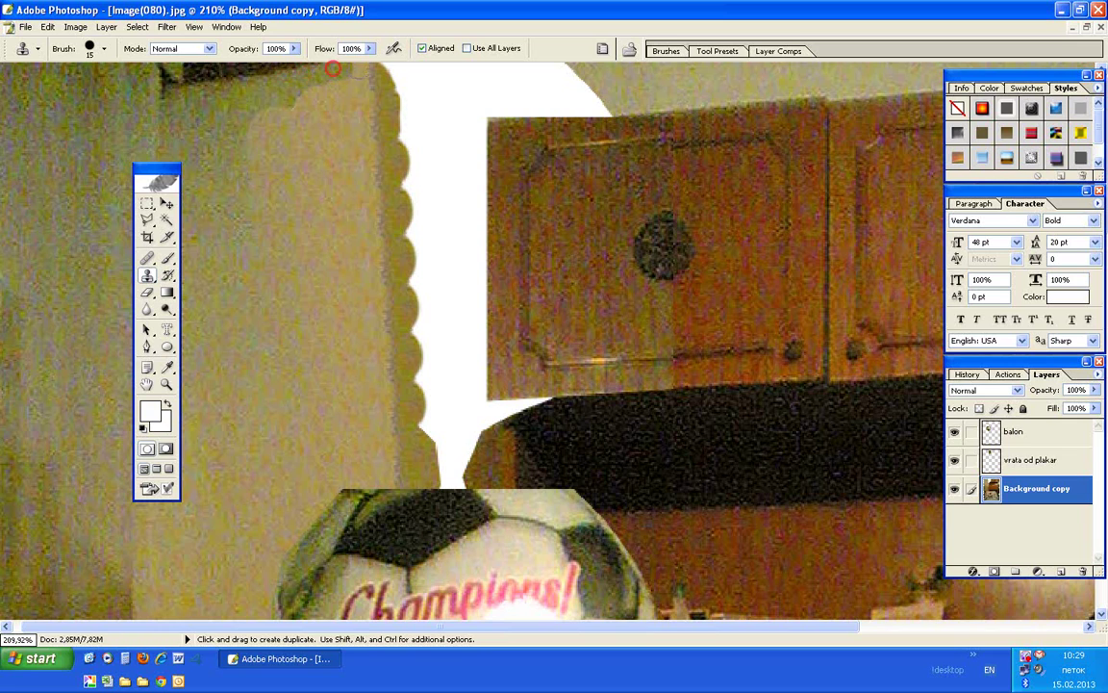
pyautogui.moveTo(350, 65); pyautogui.dragTo(408, 66)
pyautogui.moveTo(292, 86); pyautogui.dragTo(289, 114)
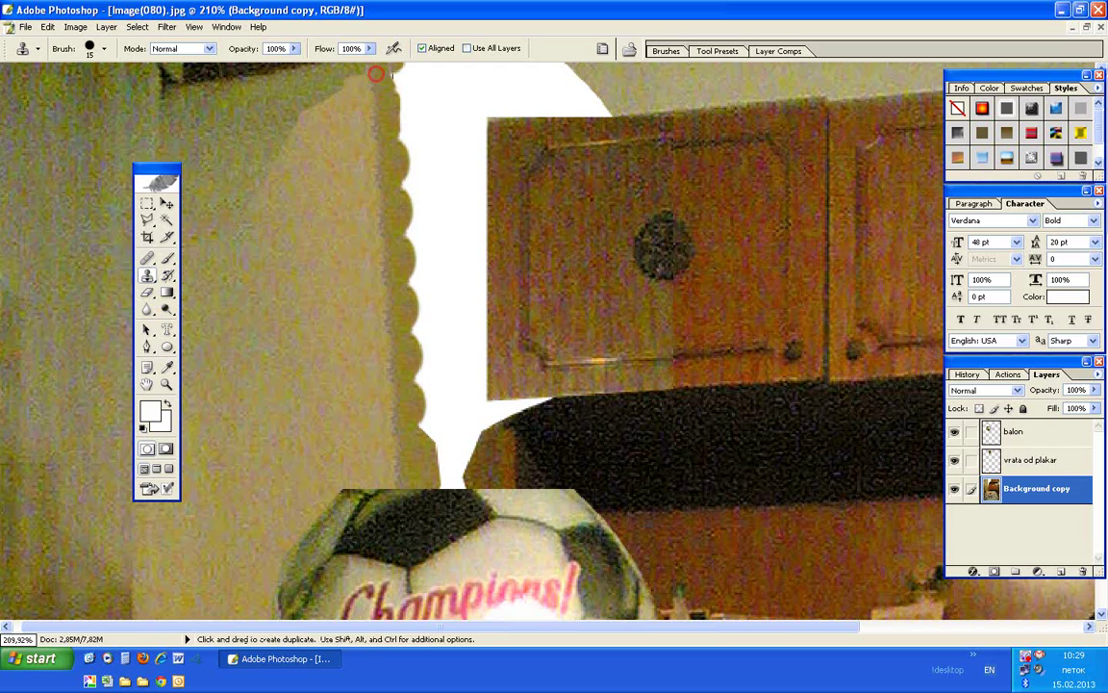
# Step: Clone a bit more wall into the gap and outline a thin strip along the cabinet top
pyautogui.keyDown('alt'); pyautogui.click(639, 88); pyautogui.keyUp('alt')
pyautogui.moveTo(614, 97); pyautogui.dragTo(607, 103)
pyautogui.click(146, 220)
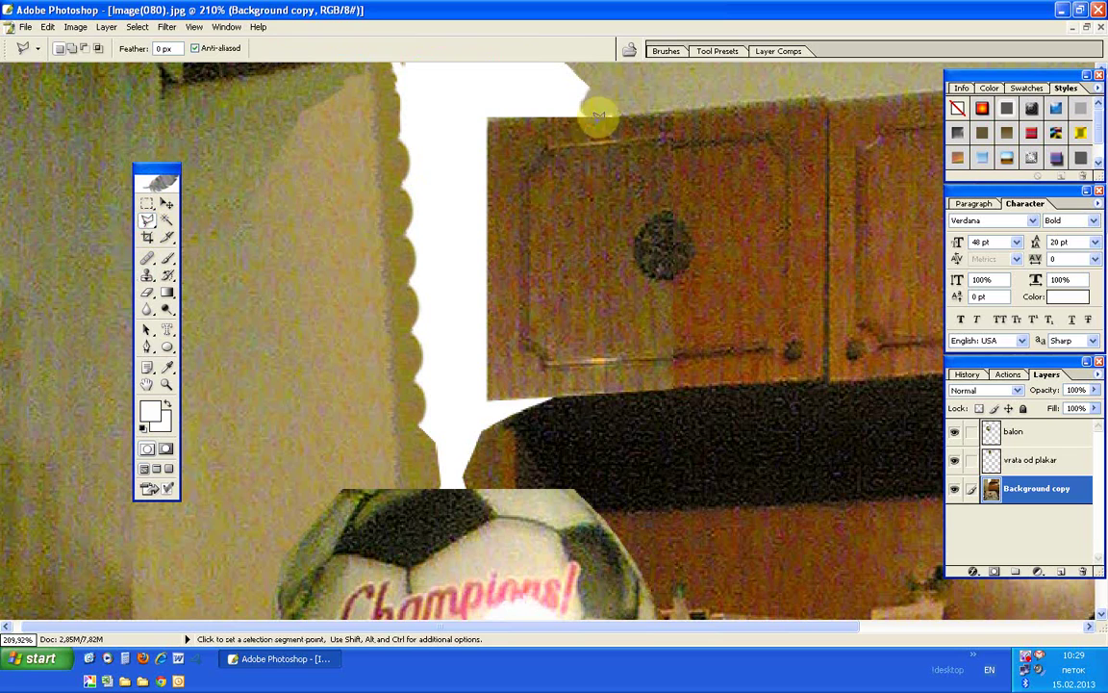
pyautogui.click(657, 107)
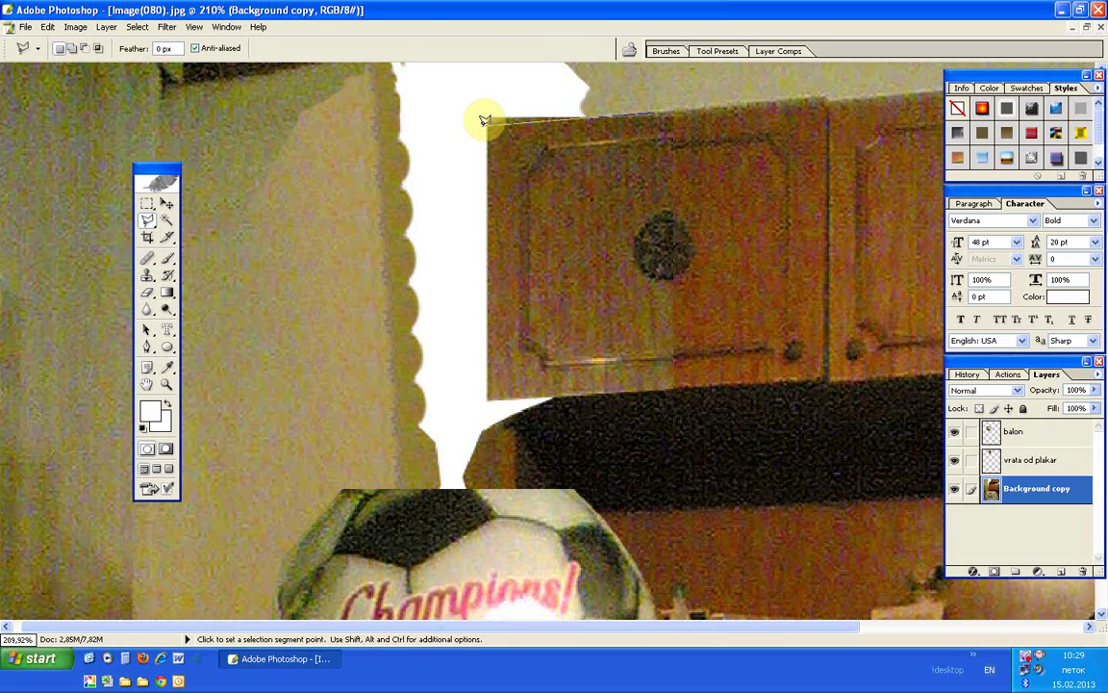
pyautogui.click(484, 122)
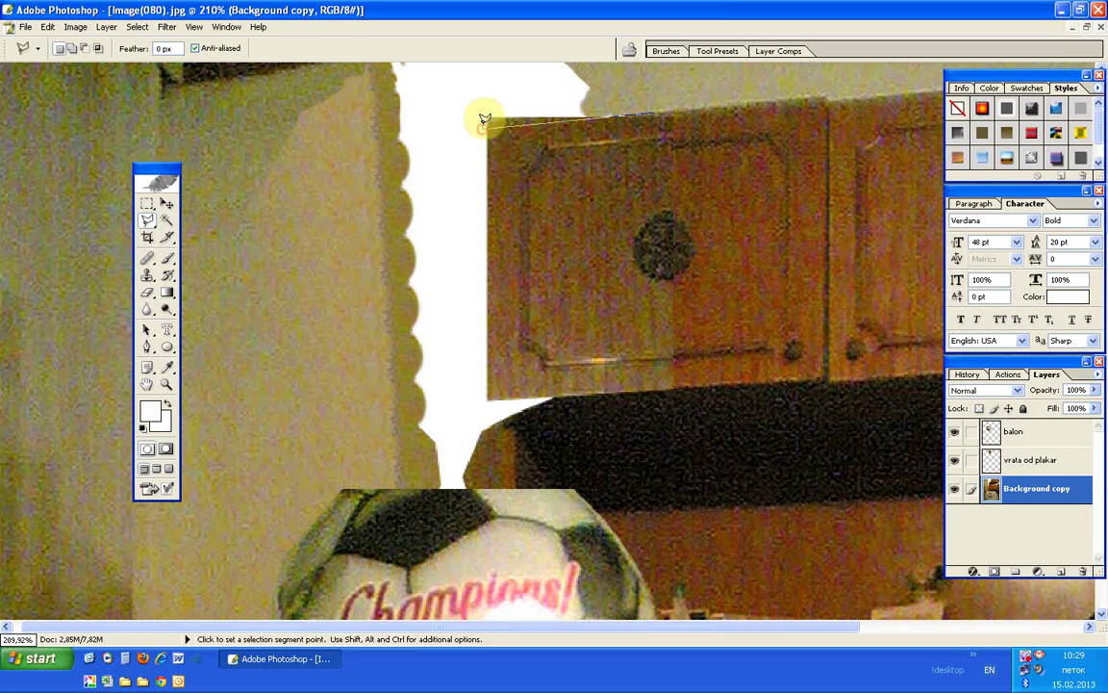
pyautogui.click(482, 105)
pyautogui.click(662, 105)
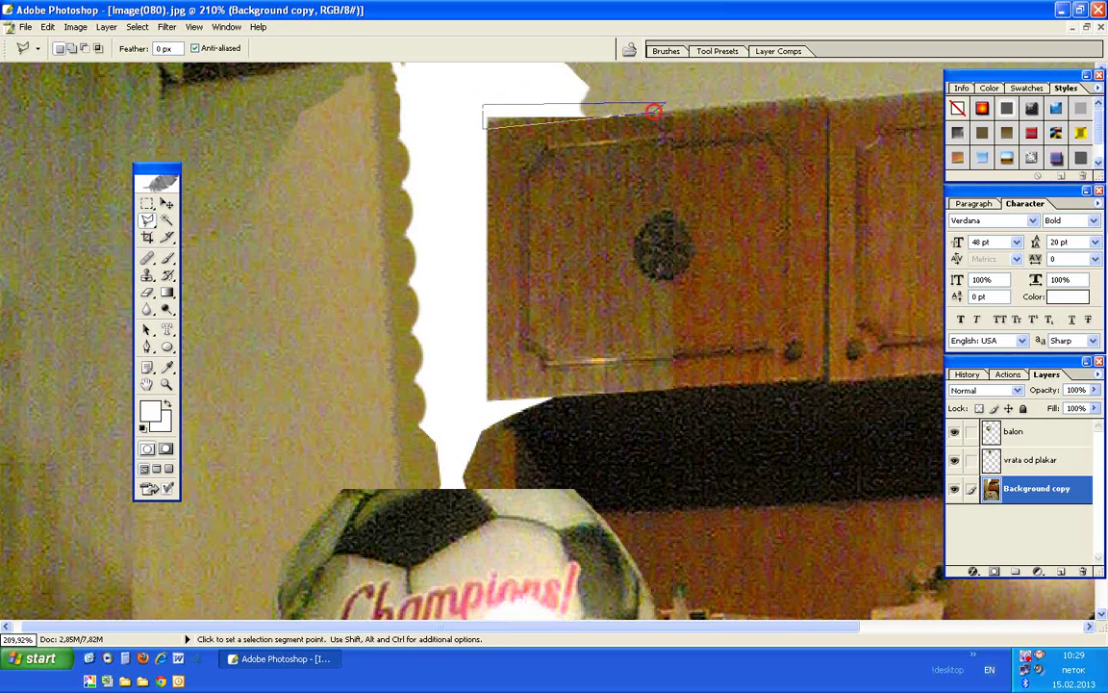
# Step: Shrink the vrata od plakar door piece to about 93.7% height and apply the resize
pyautogui.click(1041, 459)
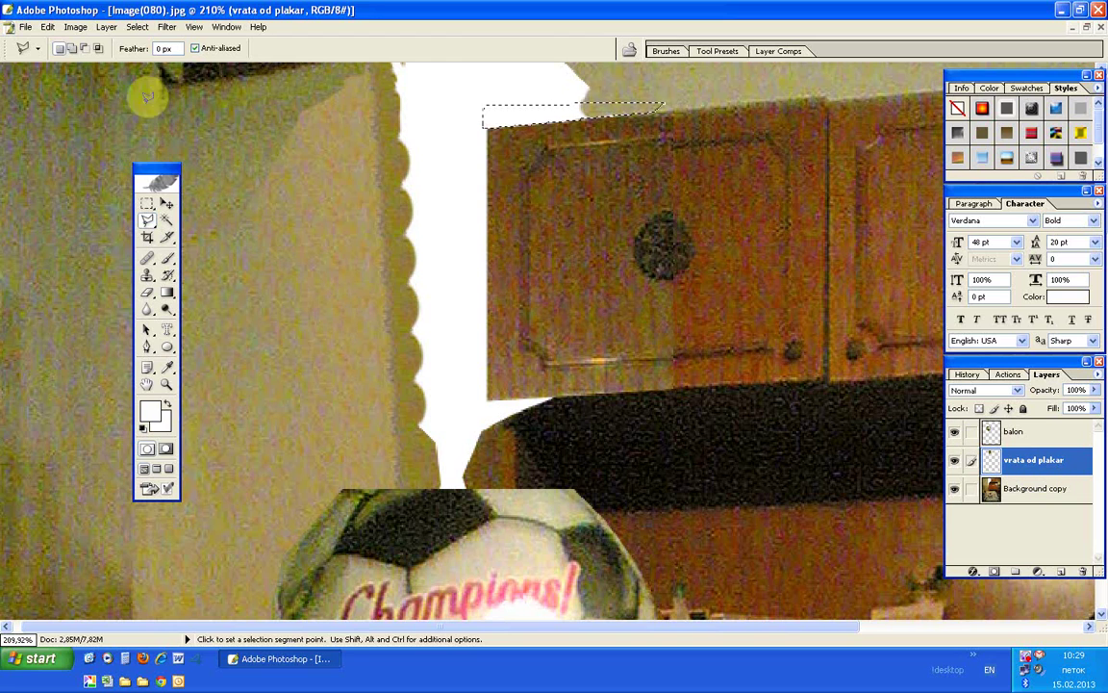
pyautogui.click(148, 203)
pyautogui.click(301, 208)
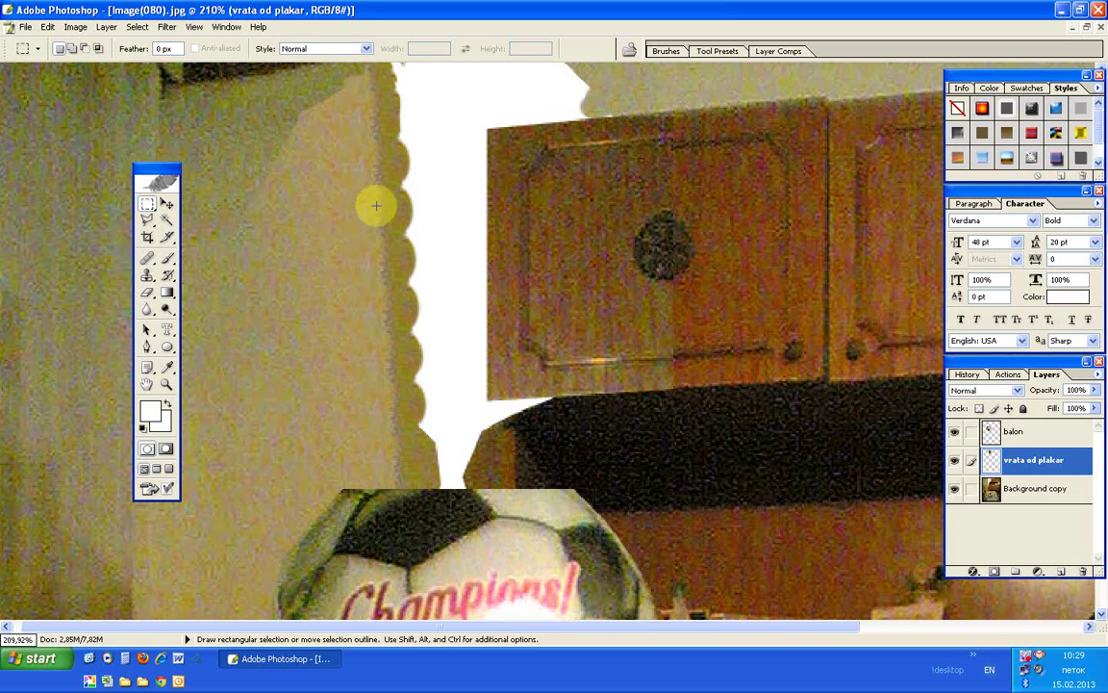
pyautogui.click(167, 203)
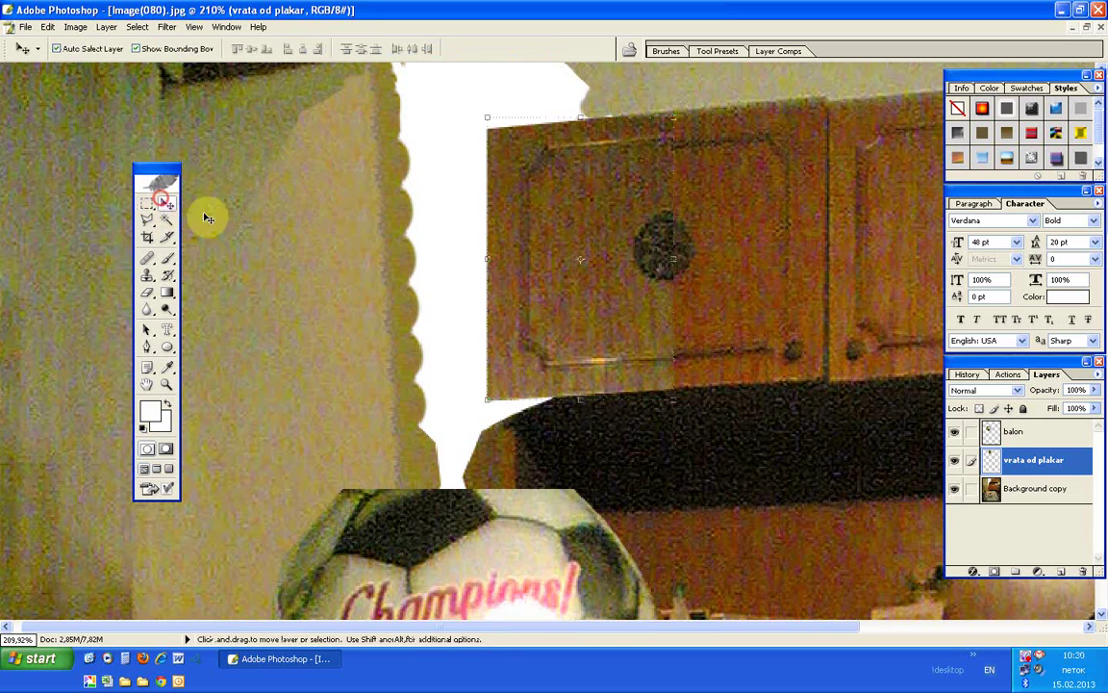
pyautogui.moveTo(581, 117); pyautogui.dragTo(582, 128)
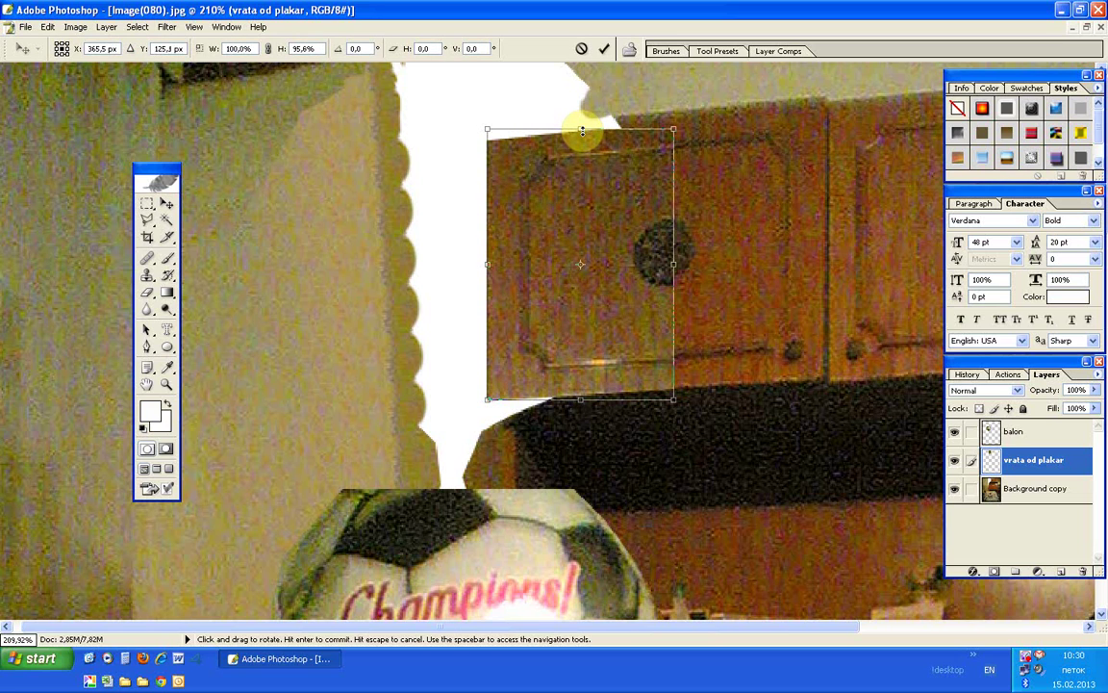
pyautogui.moveTo(579, 397); pyautogui.dragTo(580, 391)
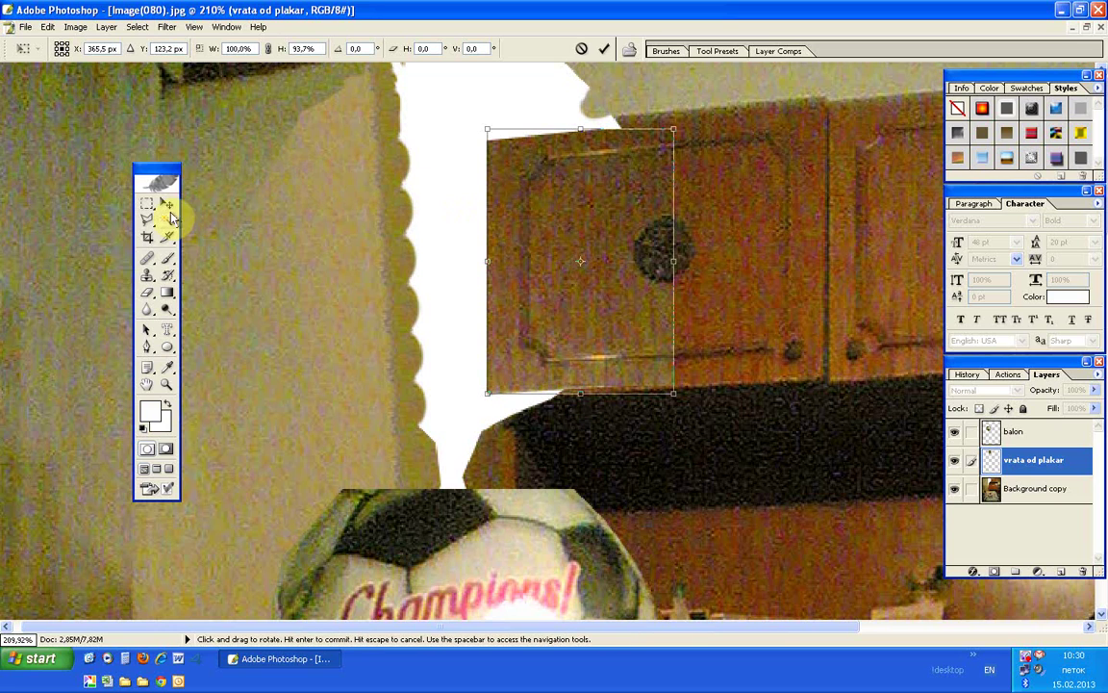
pyautogui.click(148, 204)
pyautogui.click(534, 257)
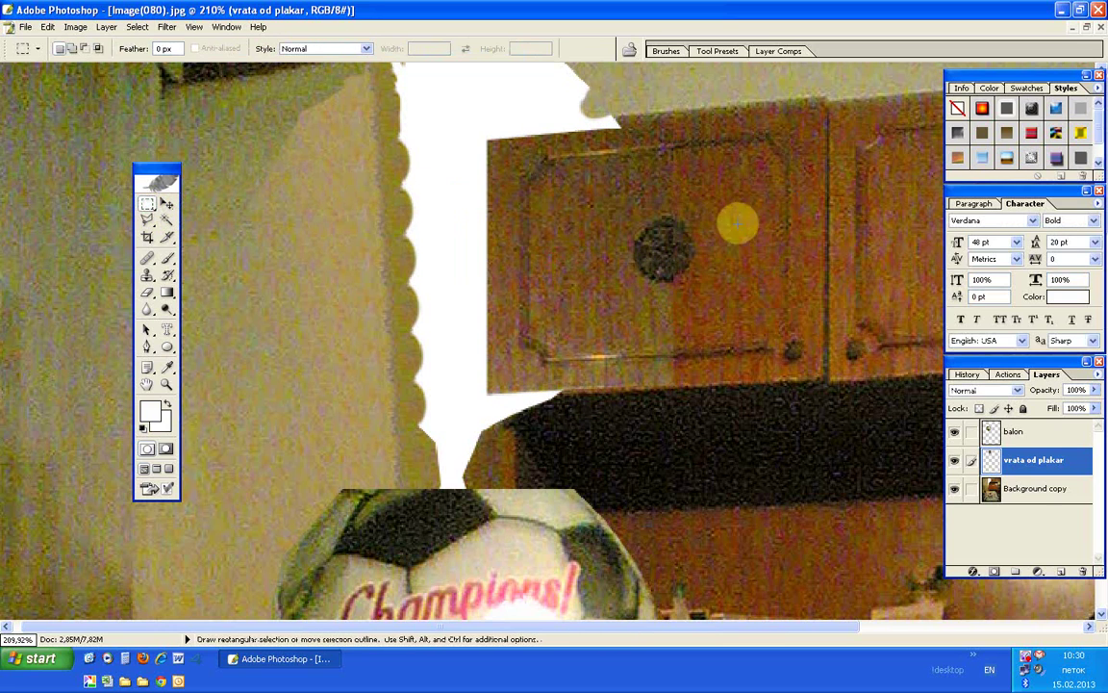
pyautogui.click(1049, 489)
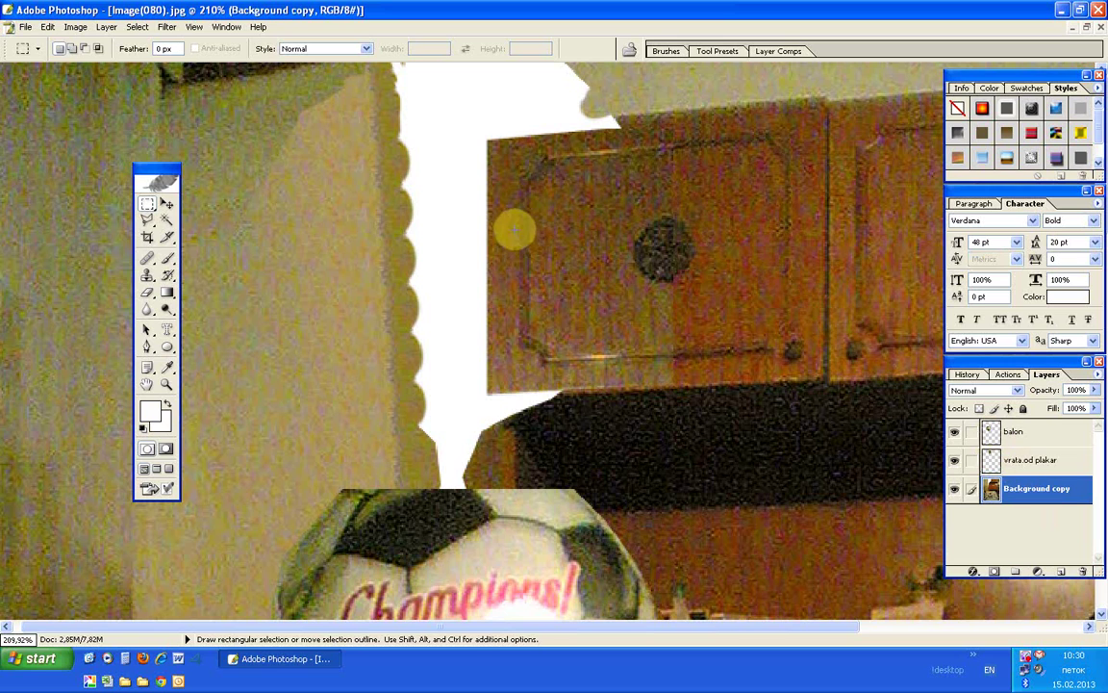
# Step: Sample the cabinet wood and clone it over the cabinet's top edge on Background copy
pyautogui.click(149, 278)
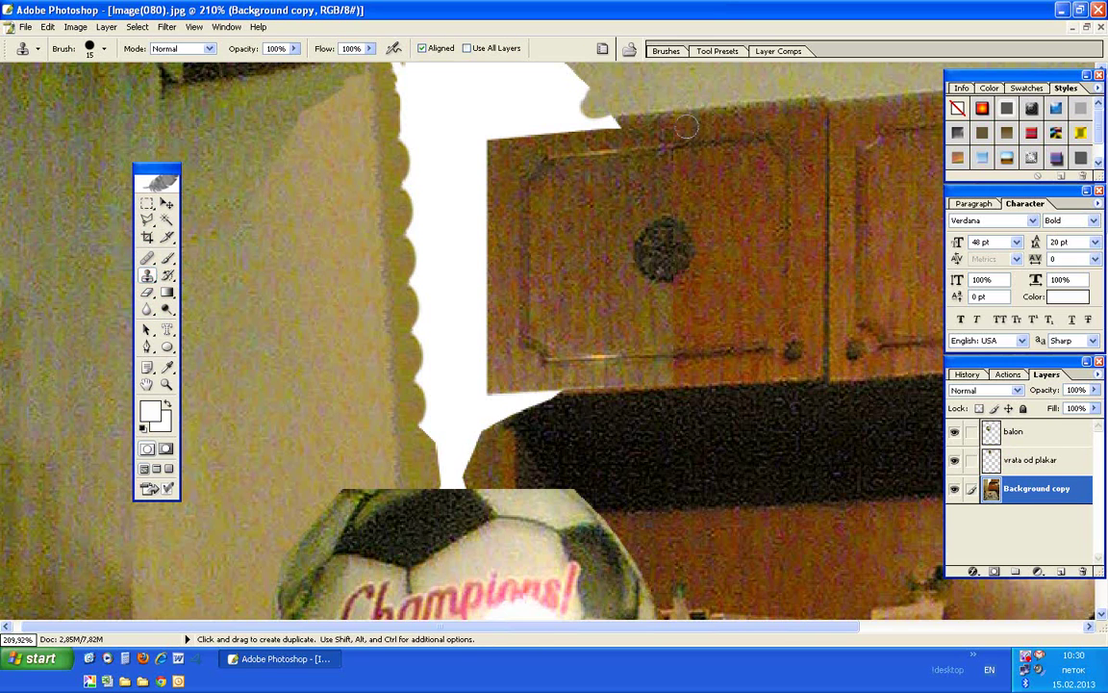
pyautogui.keyDown('alt'); pyautogui.click(626, 112); pyautogui.keyUp('alt')
pyautogui.moveTo(613, 129); pyautogui.dragTo(510, 140)
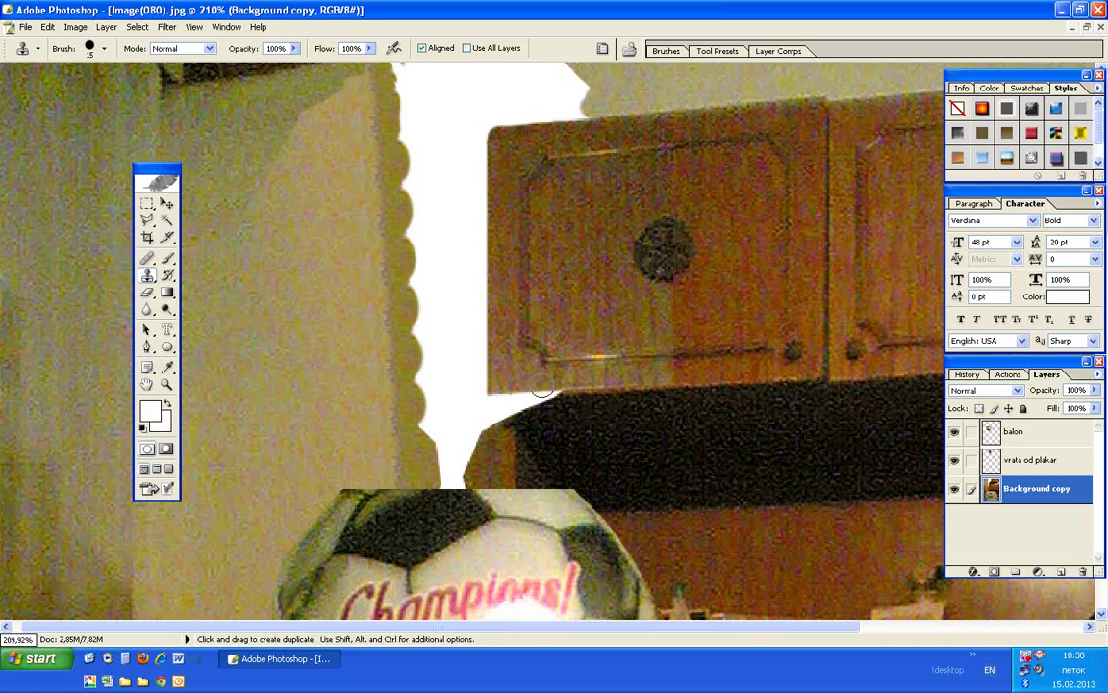
# Step: Cover the white gap at the cabinet's lower-left corner with brown wood texture
pyautogui.moveTo(570, 419)
pyautogui.mouseDown()
pyautogui.moveTo(566, 404)
pyautogui.moveTo(500, 406)
pyautogui.mouseUp()
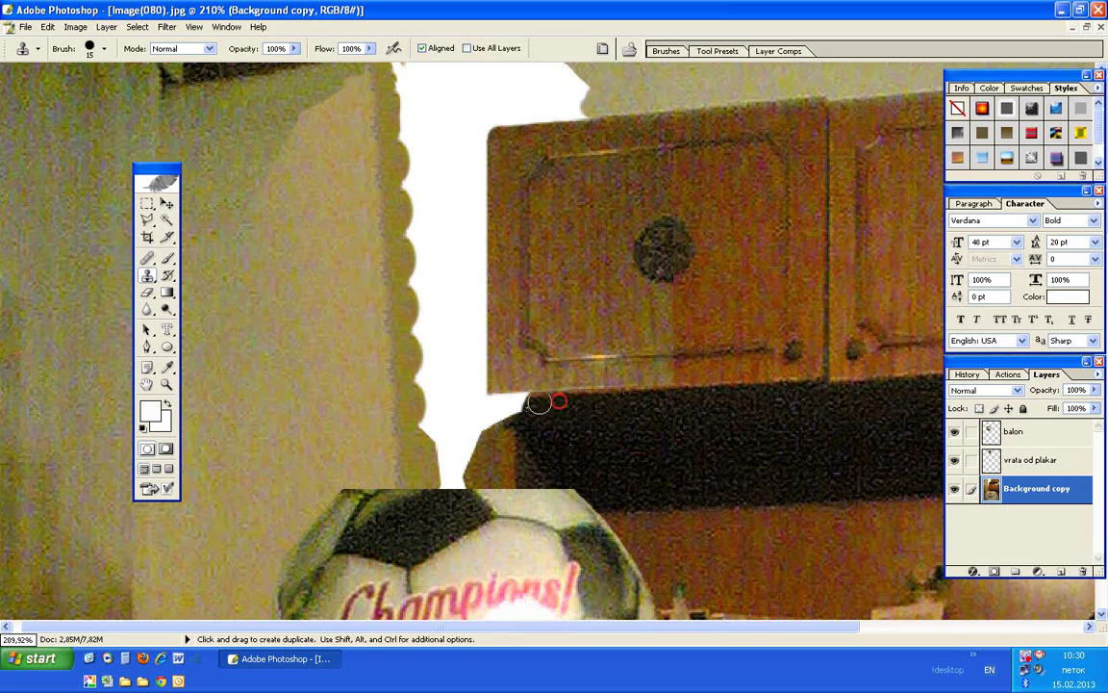
pyautogui.moveTo(494, 402); pyautogui.dragTo(510, 420)
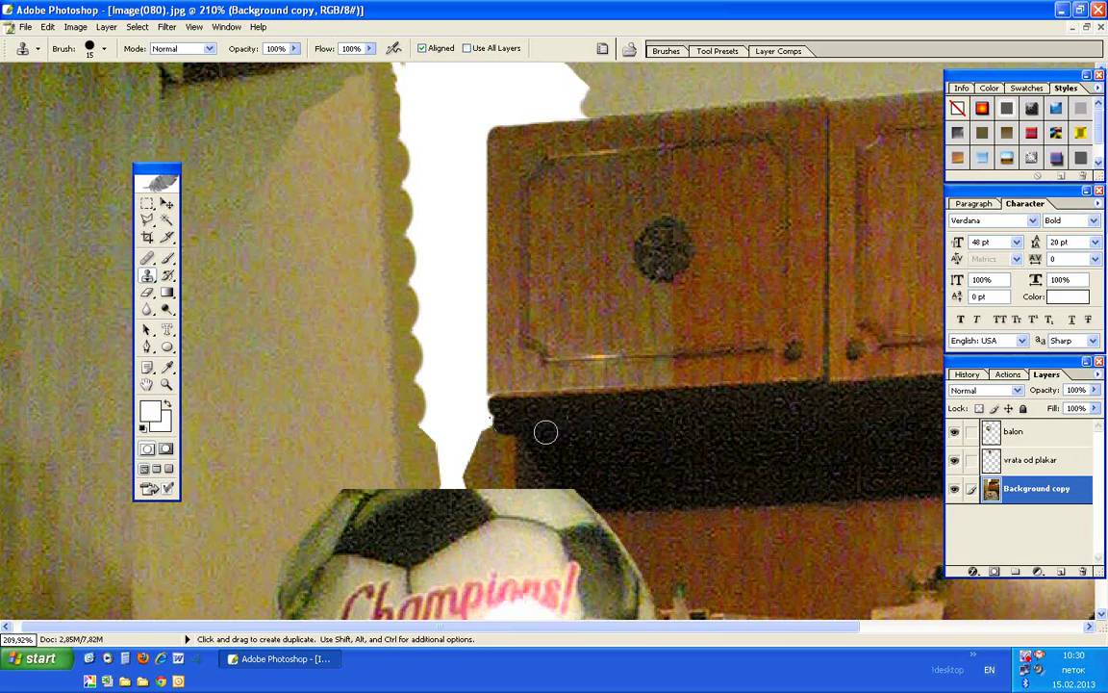
pyautogui.keyDown('alt'); pyautogui.click(508, 450); pyautogui.keyUp('alt')
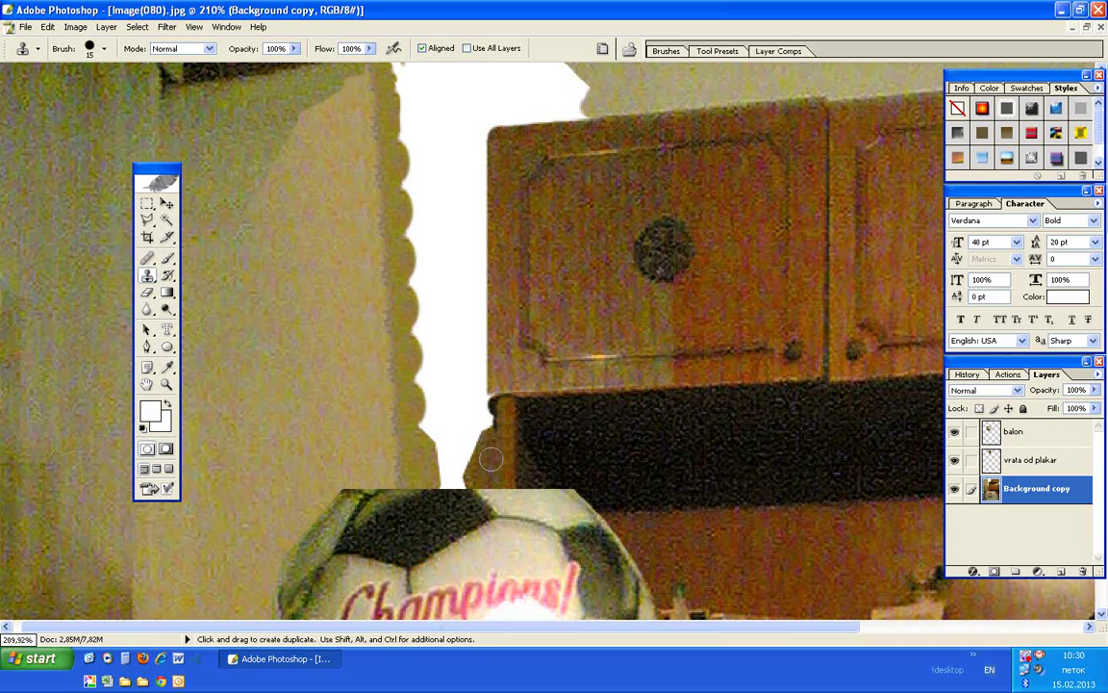
pyautogui.moveTo(480, 461); pyautogui.dragTo(483, 408)
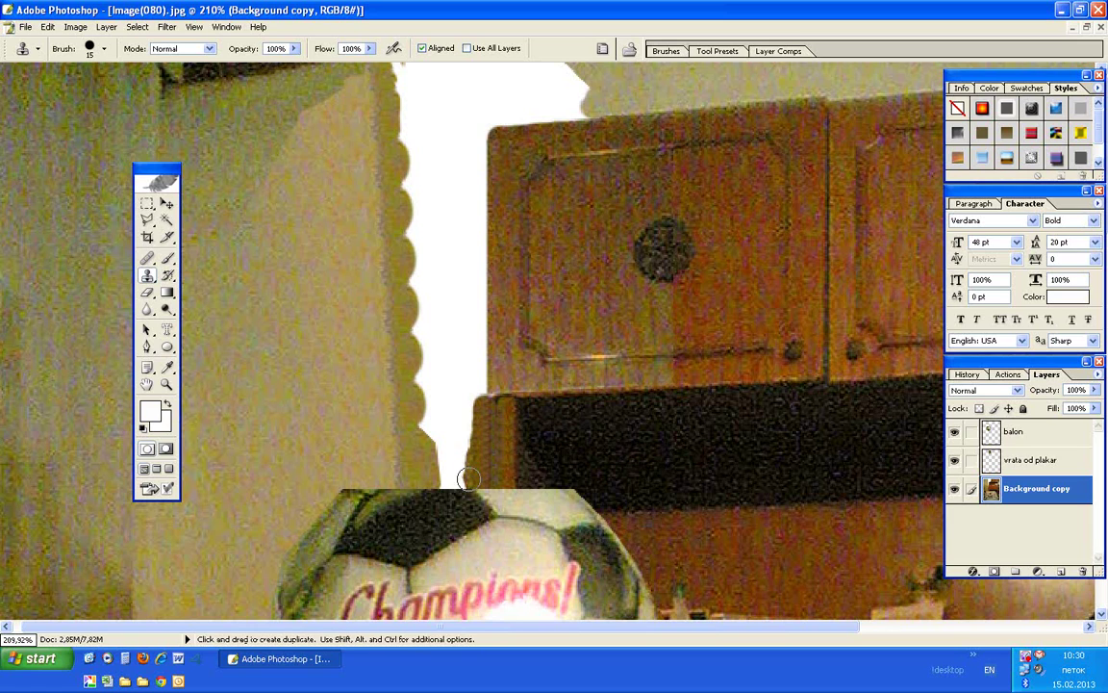
# Step: Clone texture along the edge of the white gap beside the cabinet
pyautogui.moveTo(465, 475)
pyautogui.mouseDown()
pyautogui.moveTo(438, 474)
pyautogui.moveTo(459, 452)
pyautogui.moveTo(423, 463)
pyautogui.mouseUp()
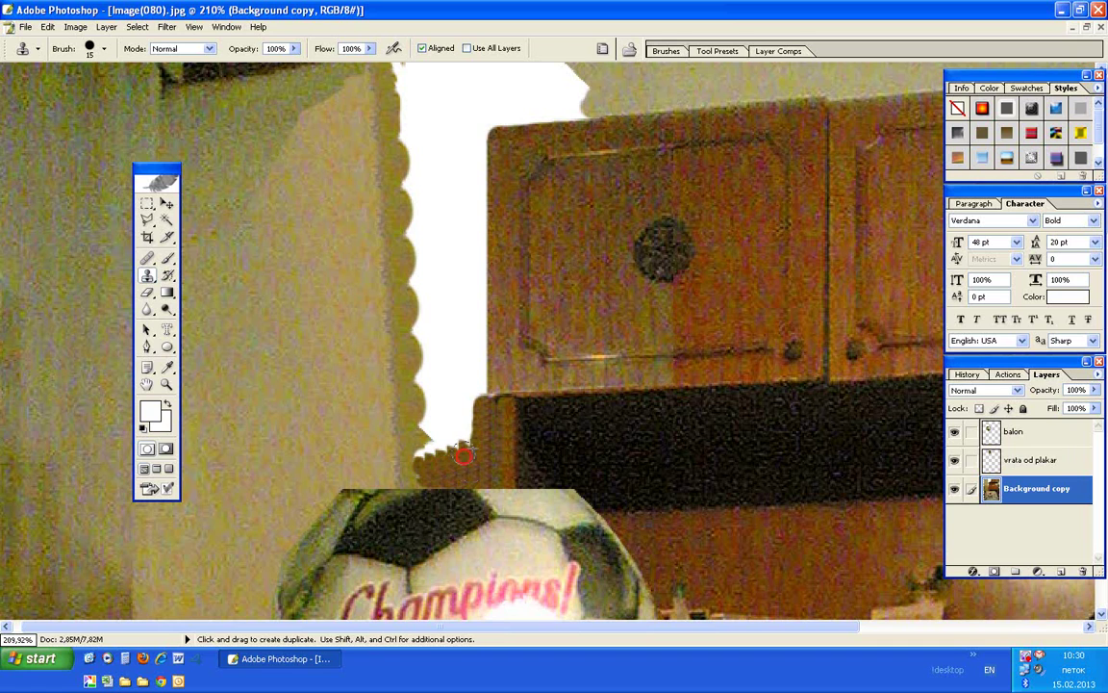
pyautogui.moveTo(461, 426); pyautogui.dragTo(467, 388)
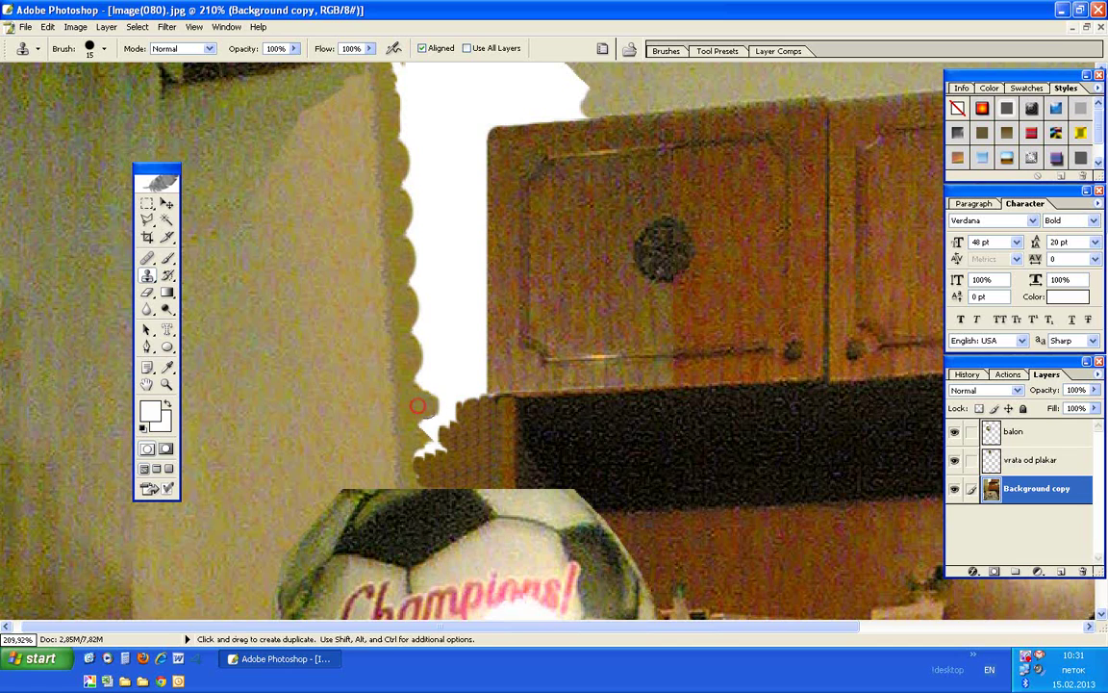
pyautogui.moveTo(431, 427); pyautogui.dragTo(454, 423)
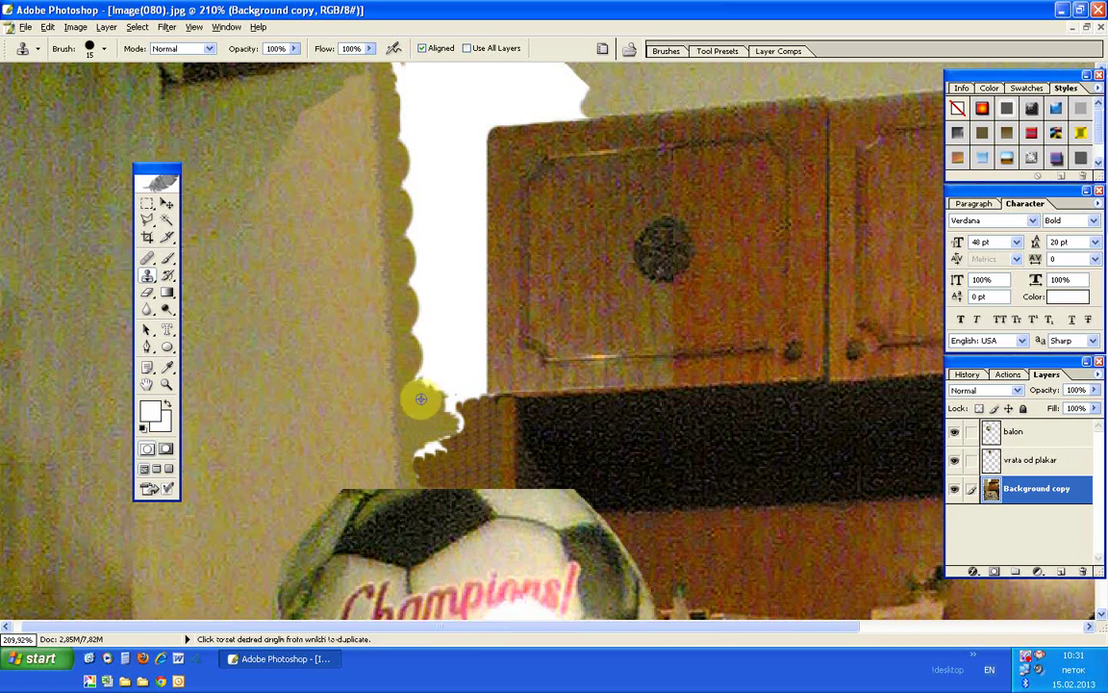
# Step: Sample the wall beside the gap and stamp wall texture over the jagged edge
pyautogui.press('alt')
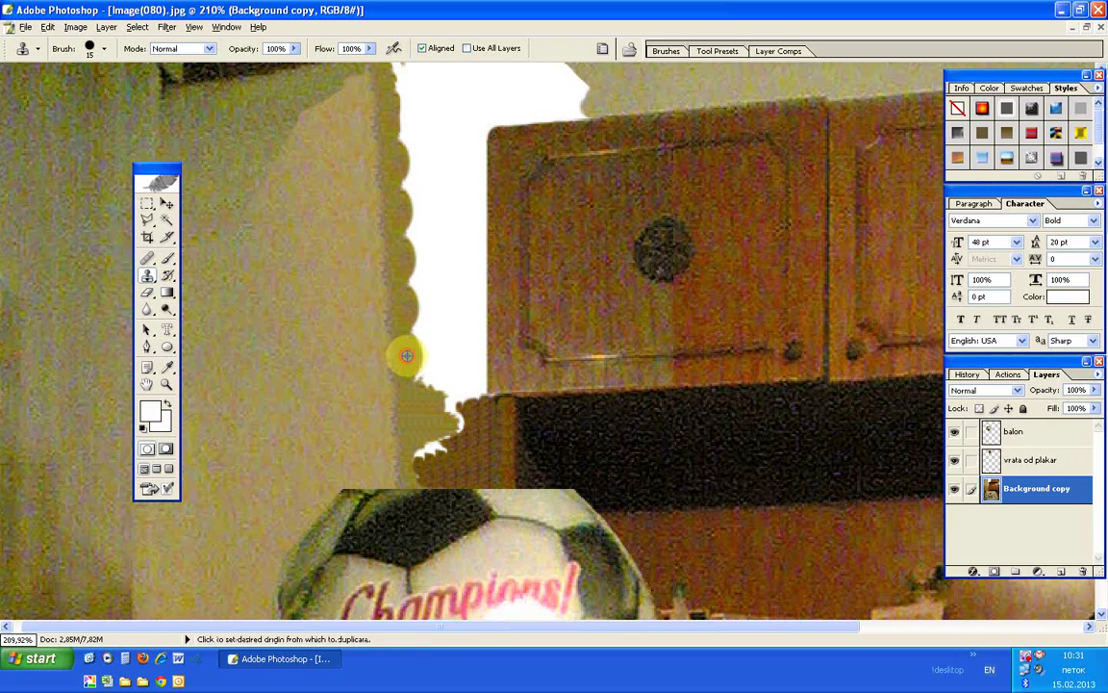
pyautogui.keyDown('alt'); pyautogui.click(407, 355); pyautogui.keyUp('alt')
pyautogui.click(426, 376)
pyautogui.click(424, 367)
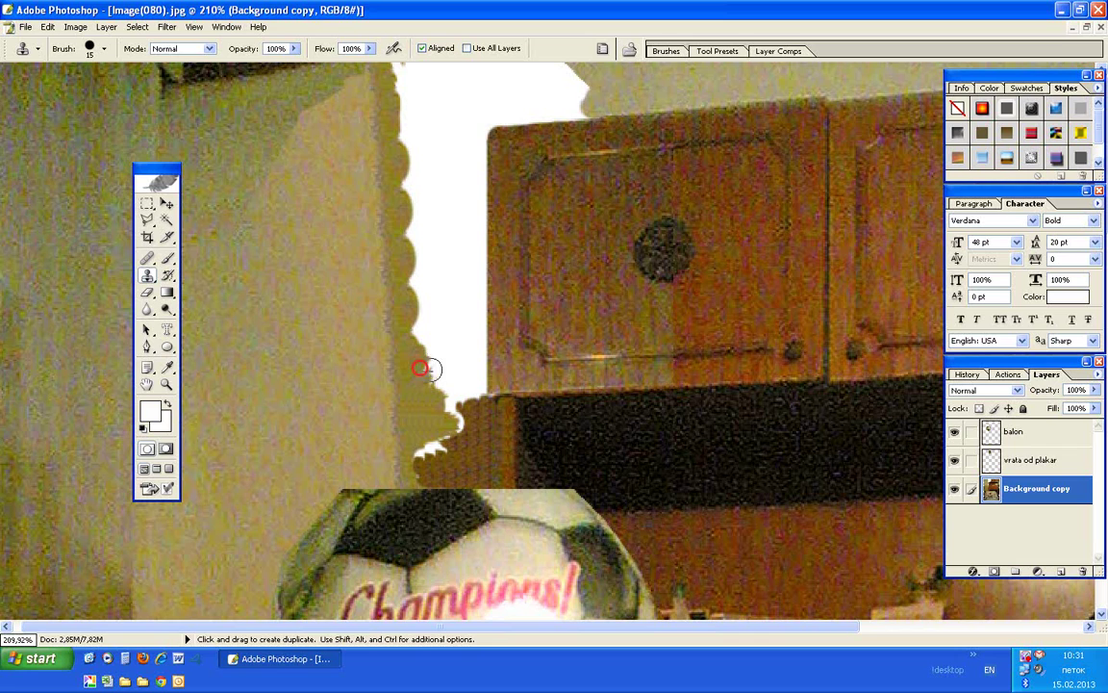
pyautogui.click(421, 348)
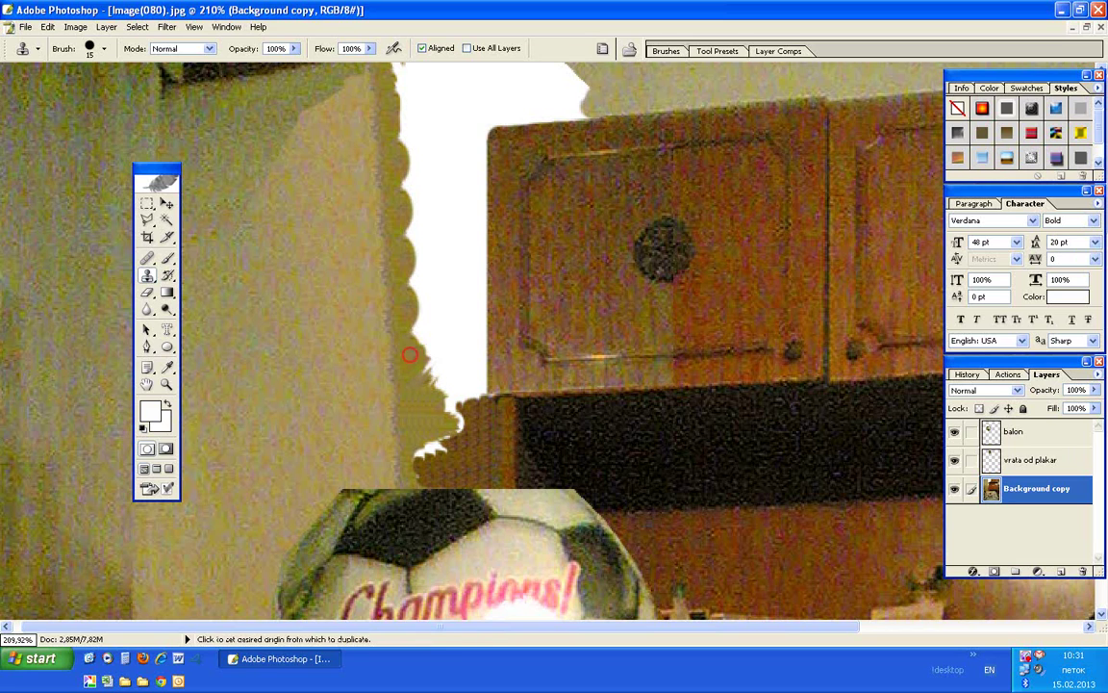
pyautogui.click(422, 345)
pyautogui.click(416, 338)
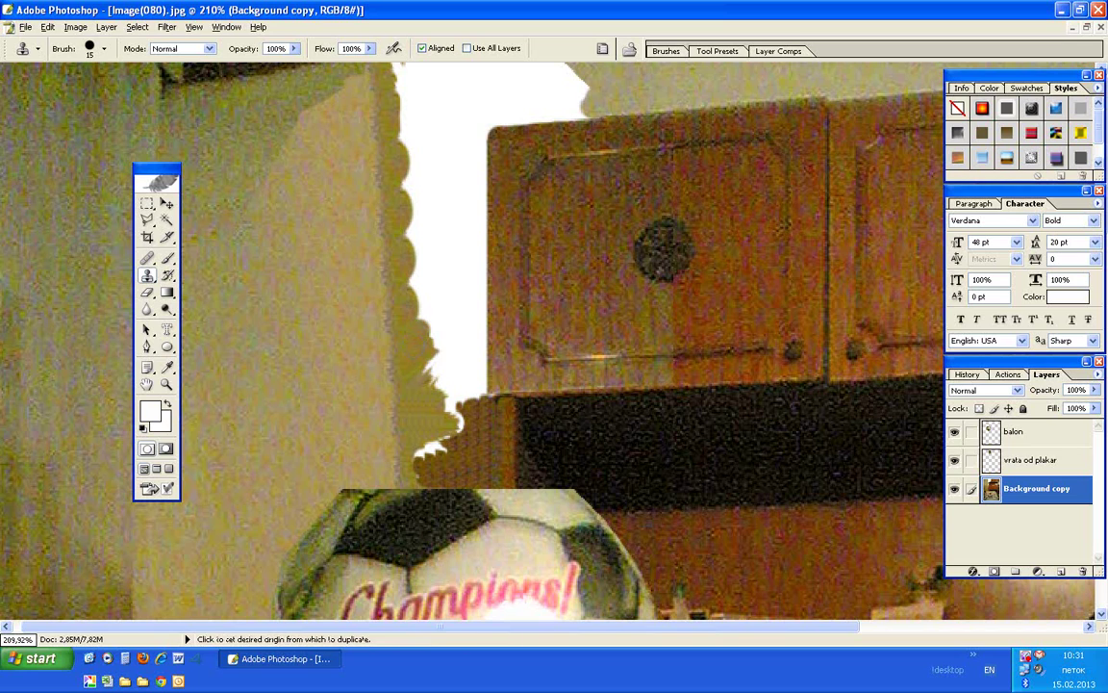
pyautogui.click(430, 334)
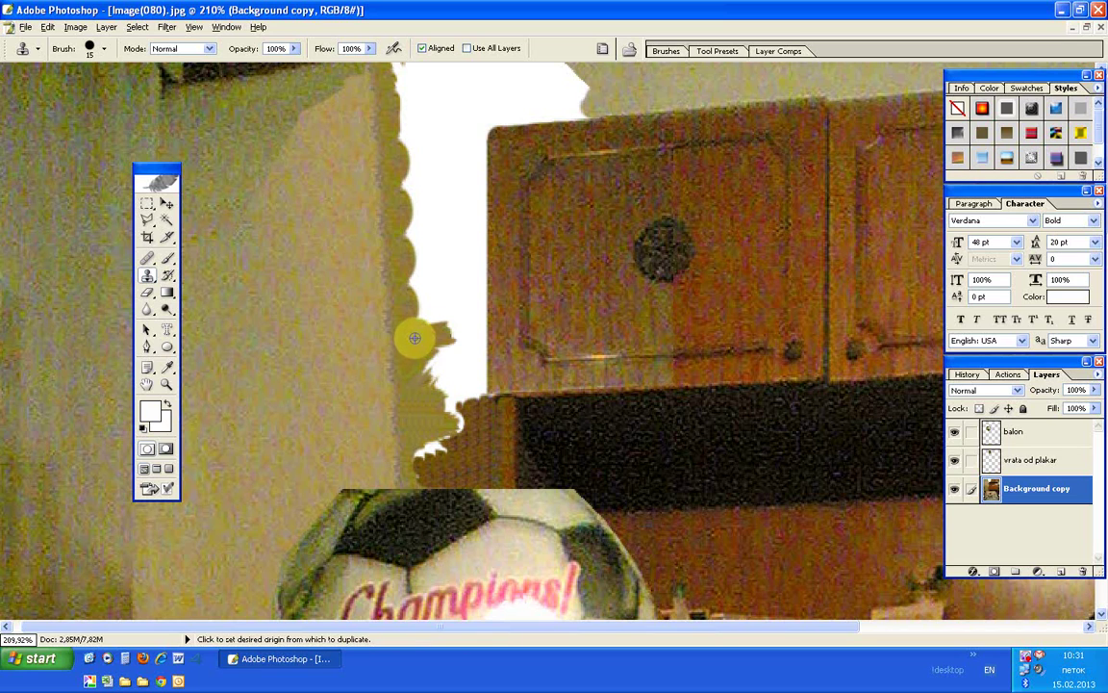
pyautogui.click(433, 345)
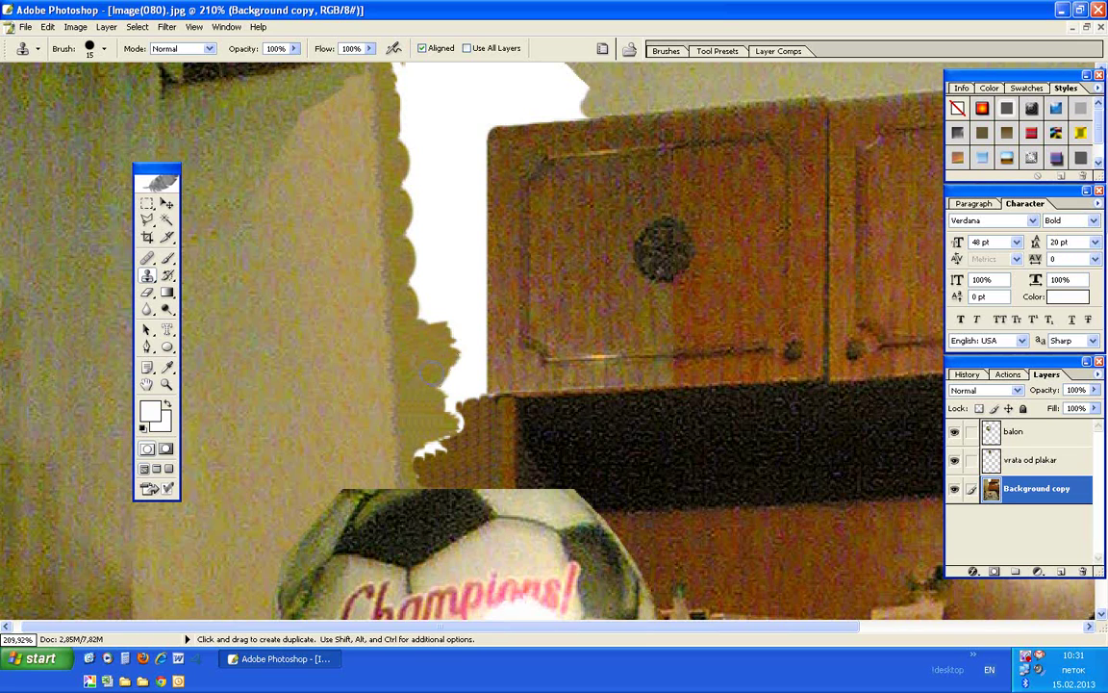
# Step: Fill the white notch up toward the cabinet's upper corner, then enlarge the brush to 35 px
pyautogui.click(423, 322)
pyautogui.click(434, 319)
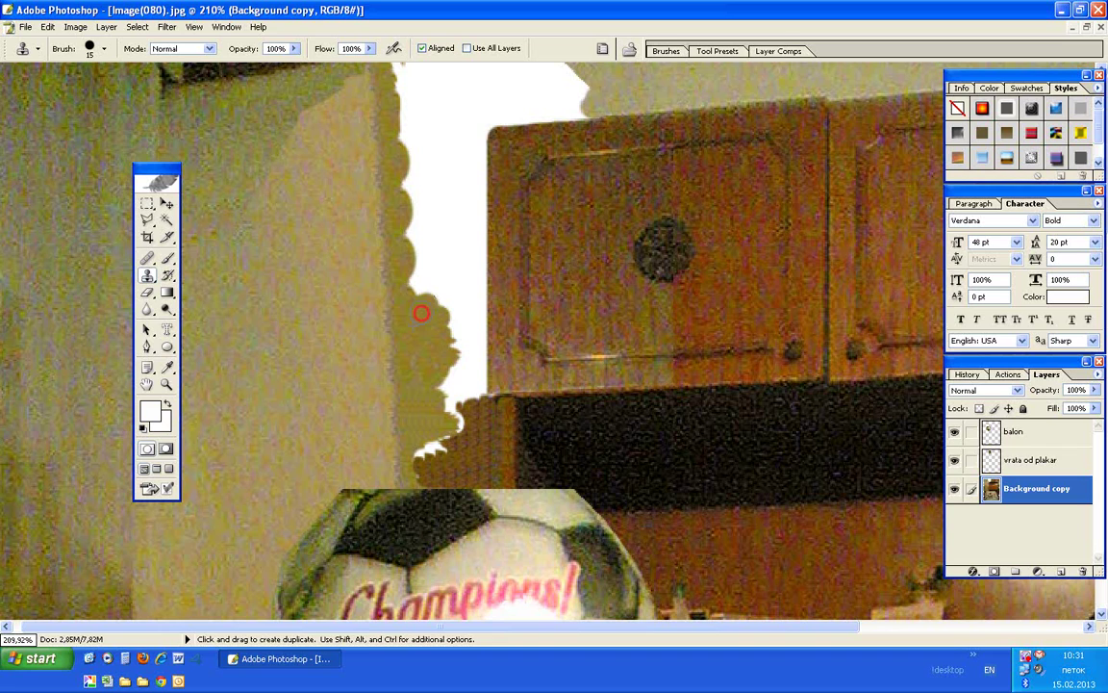
pyautogui.click(443, 328)
pyautogui.click(442, 332)
pyautogui.click(428, 297)
pyautogui.click(433, 279)
pyautogui.click(440, 249)
pyautogui.moveTo(414, 260)
pyautogui.mouseDown()
pyautogui.moveTo(408, 238)
pyautogui.moveTo(435, 239)
pyautogui.moveTo(452, 261)
pyautogui.mouseUp()
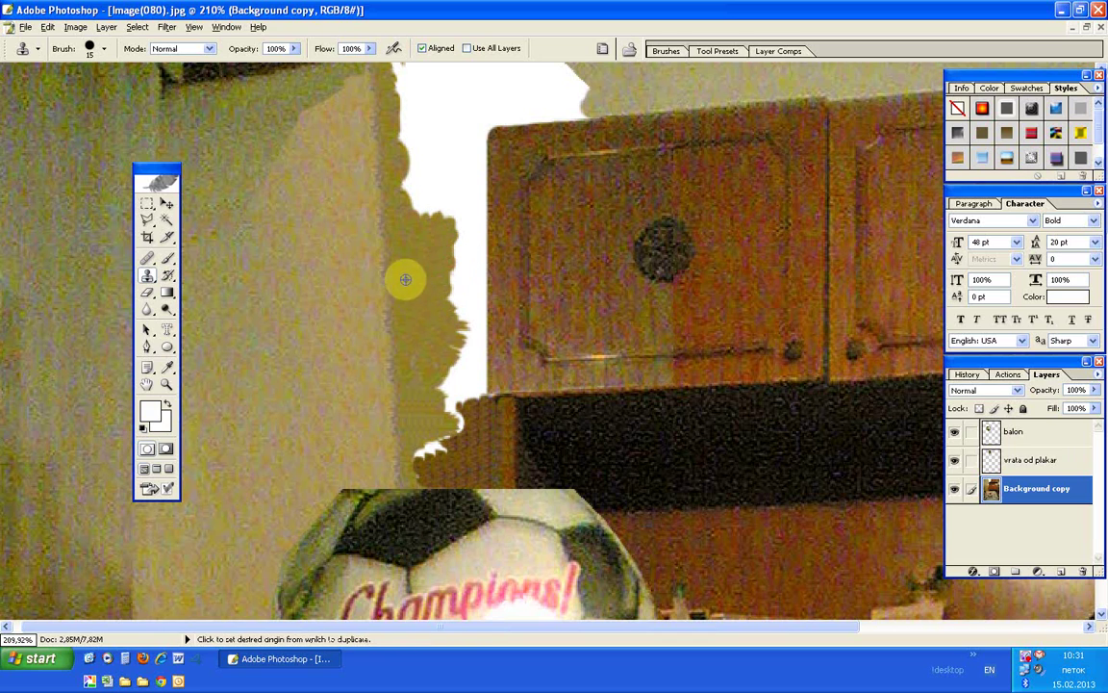
pyautogui.click(104, 55)
pyautogui.moveTo(42, 91); pyautogui.dragTo(50, 92)
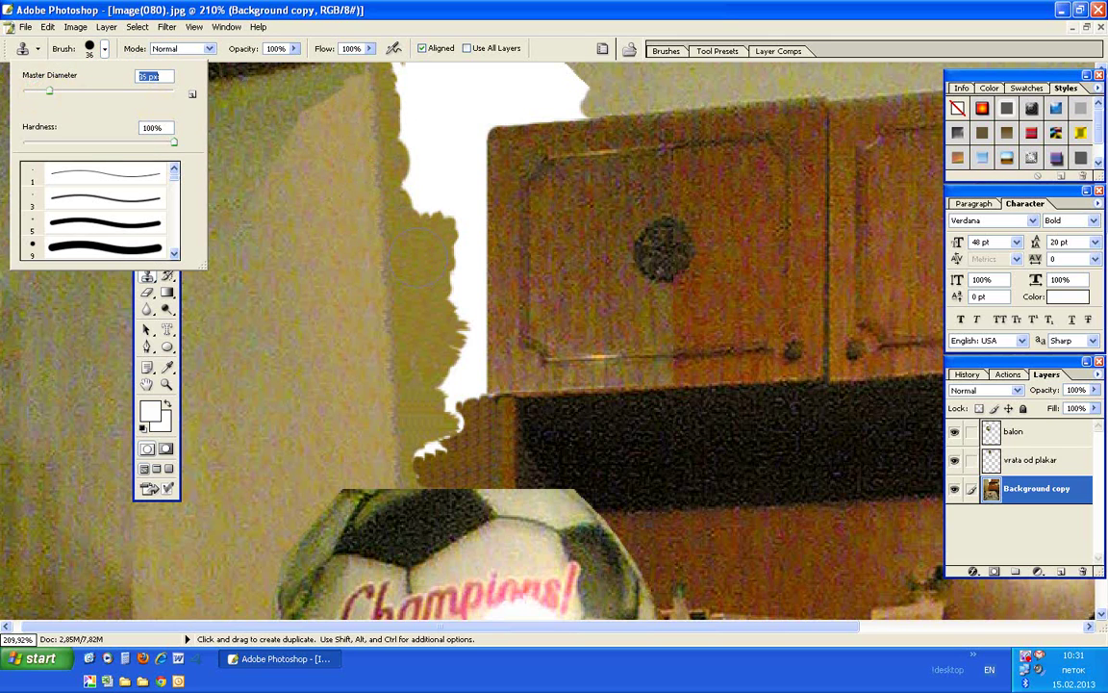
# Step: Clone olive wall texture upward over the white edge beside the cabinet
pyautogui.click(416, 239)
pyautogui.moveTo(447, 258); pyautogui.dragTo(424, 201)
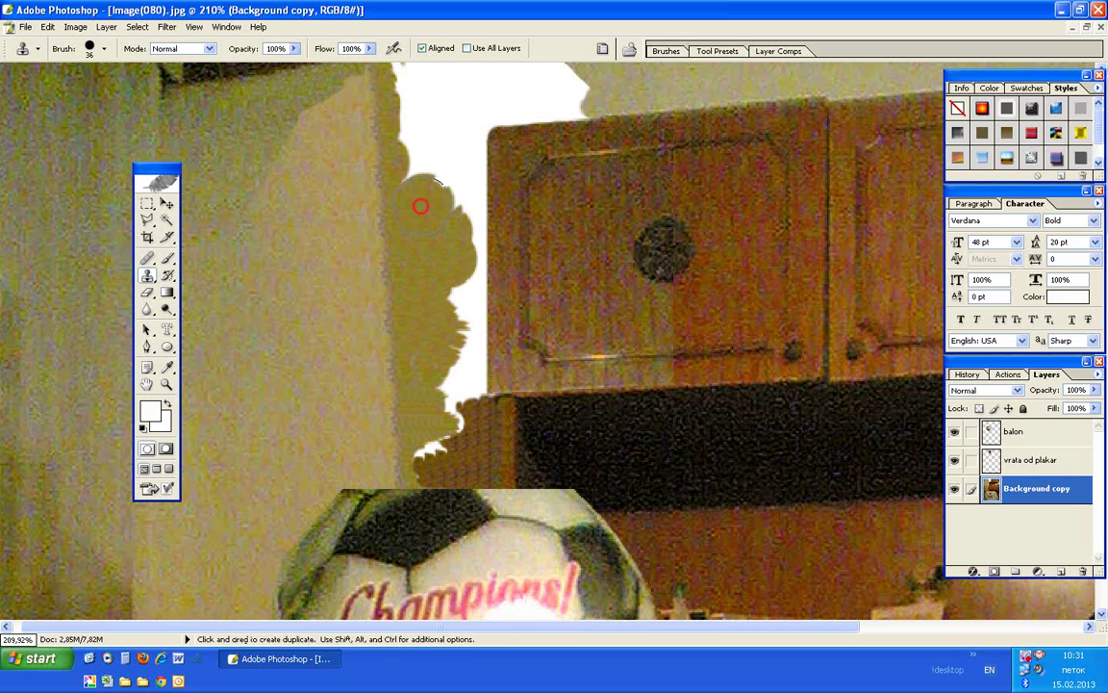
pyautogui.keyDown('alt'); pyautogui.click(428, 242); pyautogui.keyUp('alt')
pyautogui.moveTo(450, 185); pyautogui.dragTo(440, 195)
pyautogui.keyDown('alt'); pyautogui.click(420, 230); pyautogui.keyUp('alt')
pyautogui.moveTo(421, 186); pyautogui.dragTo(466, 164)
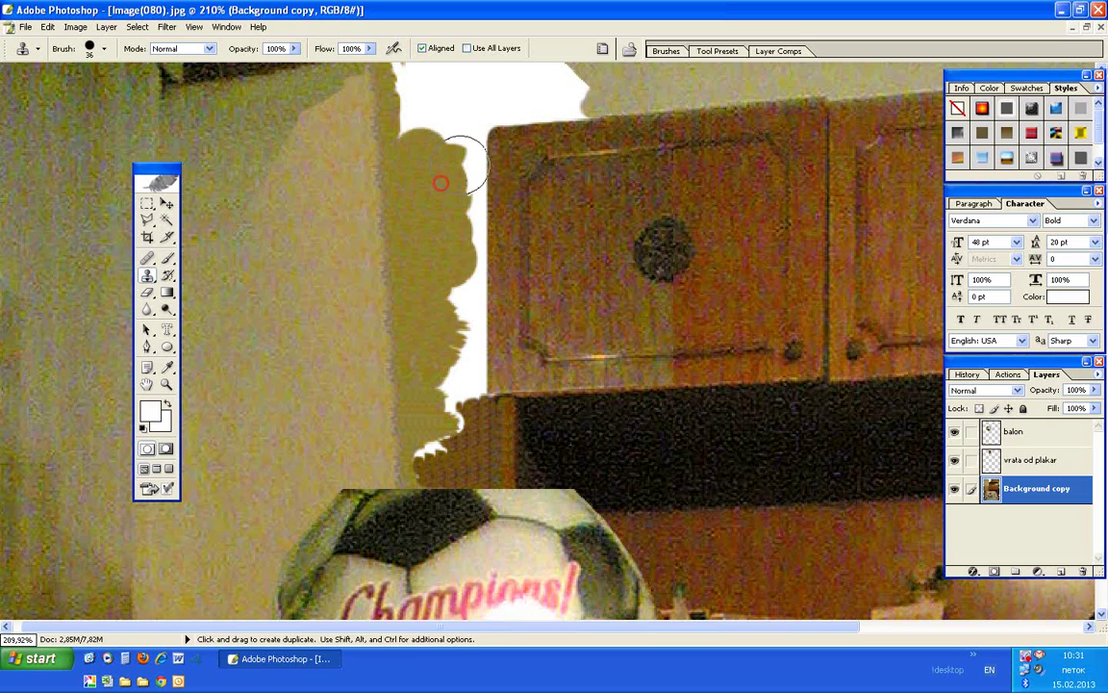
pyautogui.keyDown('alt'); pyautogui.click(428, 238); pyautogui.keyUp('alt')
pyautogui.moveTo(458, 244)
pyautogui.mouseDown()
pyautogui.moveTo(483, 239)
pyautogui.moveTo(457, 194)
pyautogui.moveTo(458, 135)
pyautogui.mouseUp()
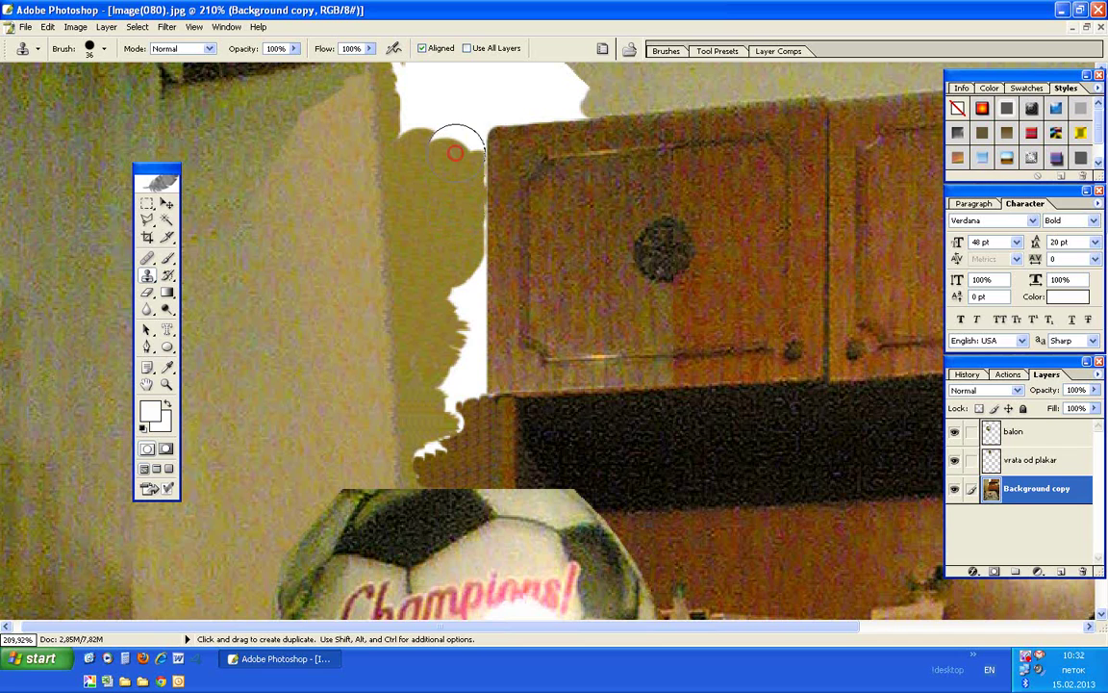
pyautogui.moveTo(423, 125); pyautogui.dragTo(427, 145)
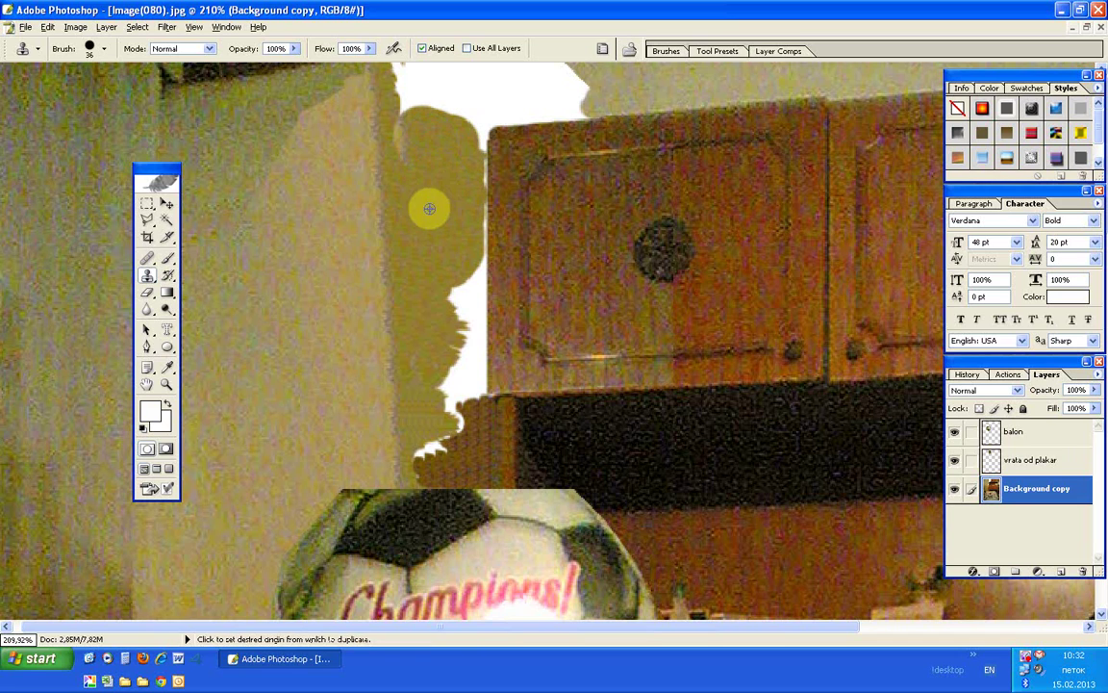
pyautogui.moveTo(416, 68); pyautogui.dragTo(428, 96)
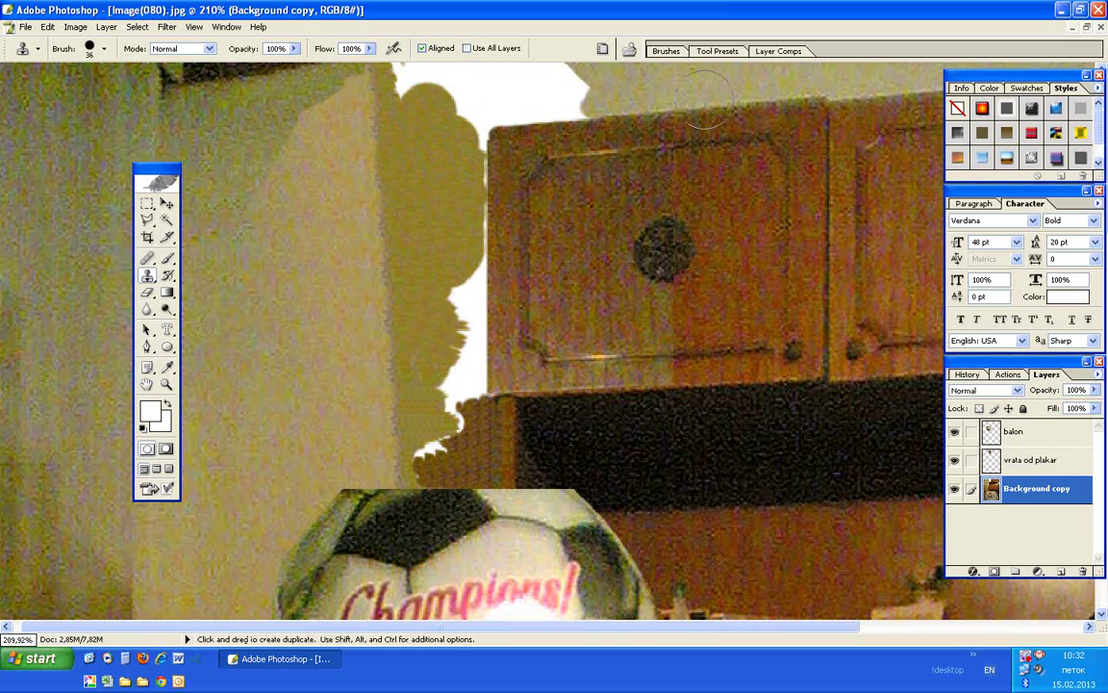
# Step: Cover the white above the cabinet top and the remaining strips along its side
pyautogui.moveTo(592, 79)
pyautogui.mouseDown()
pyautogui.moveTo(540, 86)
pyautogui.moveTo(578, 75)
pyautogui.mouseUp()
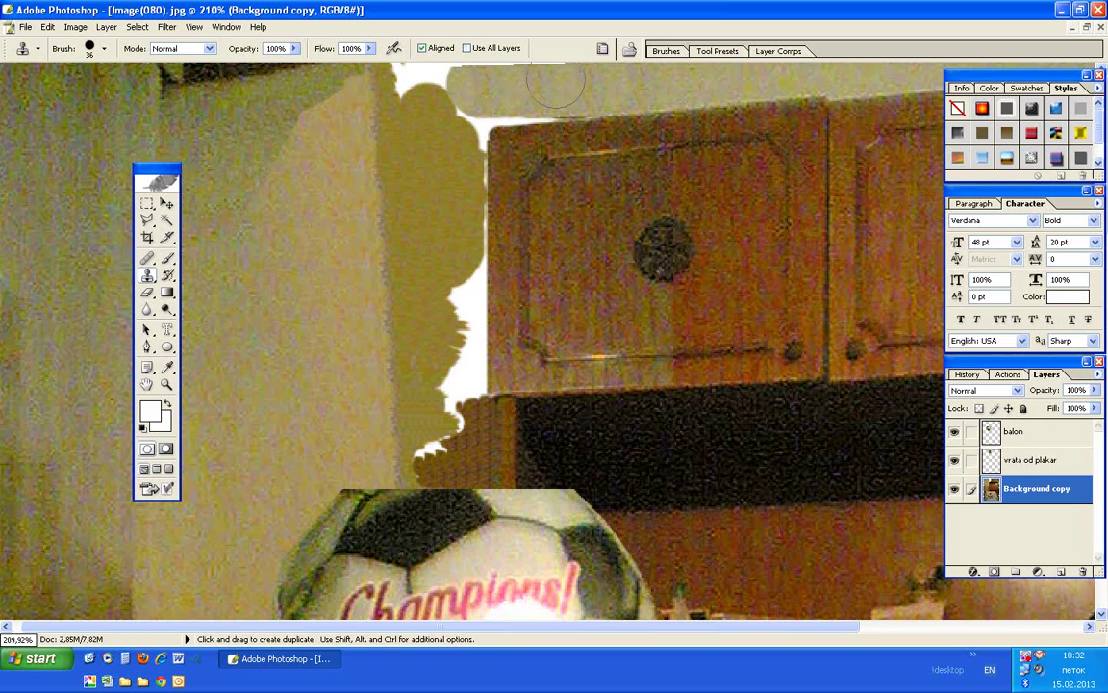
pyautogui.keyDown('alt'); pyautogui.click(578, 81); pyautogui.keyUp('alt')
pyautogui.moveTo(577, 80)
pyautogui.mouseDown()
pyautogui.moveTo(408, 66)
pyautogui.moveTo(503, 135)
pyautogui.mouseUp()
pyautogui.moveTo(445, 289)
pyautogui.mouseDown()
pyautogui.moveTo(447, 261)
pyautogui.moveTo(462, 327)
pyautogui.moveTo(440, 371)
pyautogui.moveTo(460, 430)
pyautogui.mouseUp()
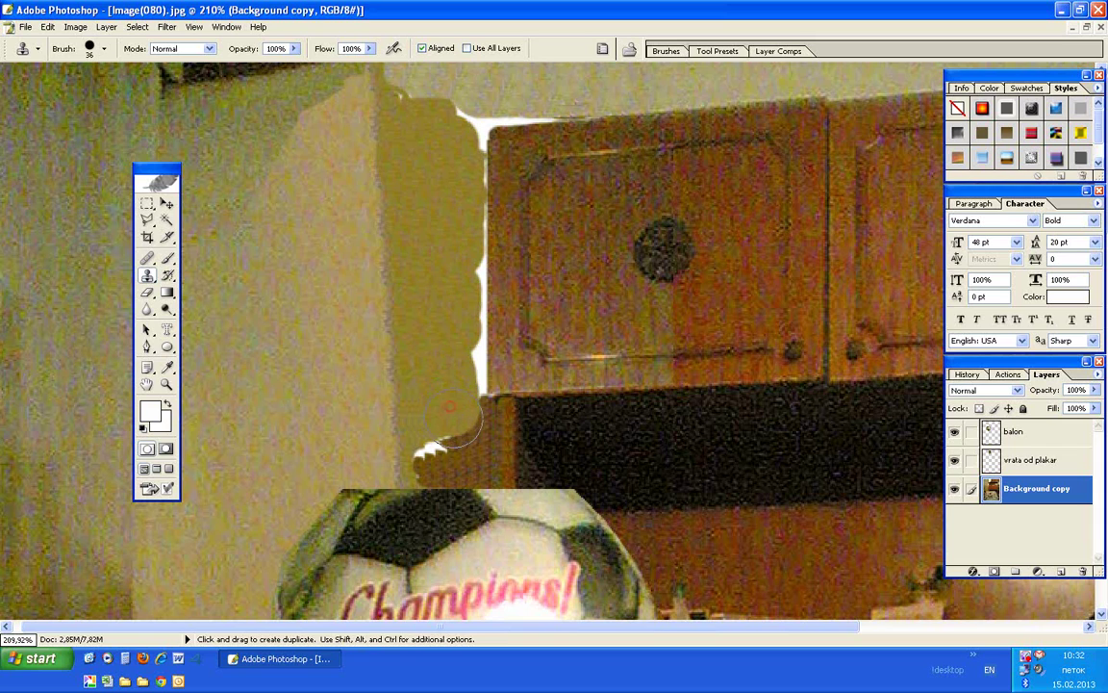
pyautogui.moveTo(479, 366)
pyautogui.mouseDown()
pyautogui.moveTo(483, 388)
pyautogui.moveTo(460, 323)
pyautogui.moveTo(487, 148)
pyautogui.moveTo(467, 125)
pyautogui.mouseUp()
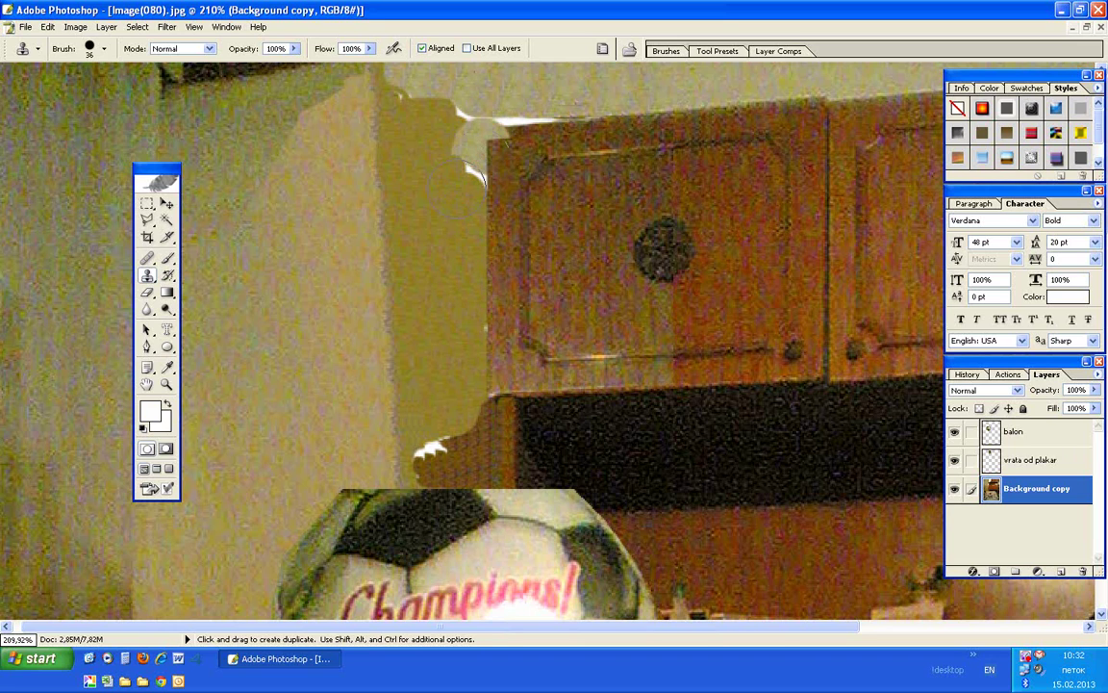
pyautogui.moveTo(476, 177); pyautogui.dragTo(505, 122)
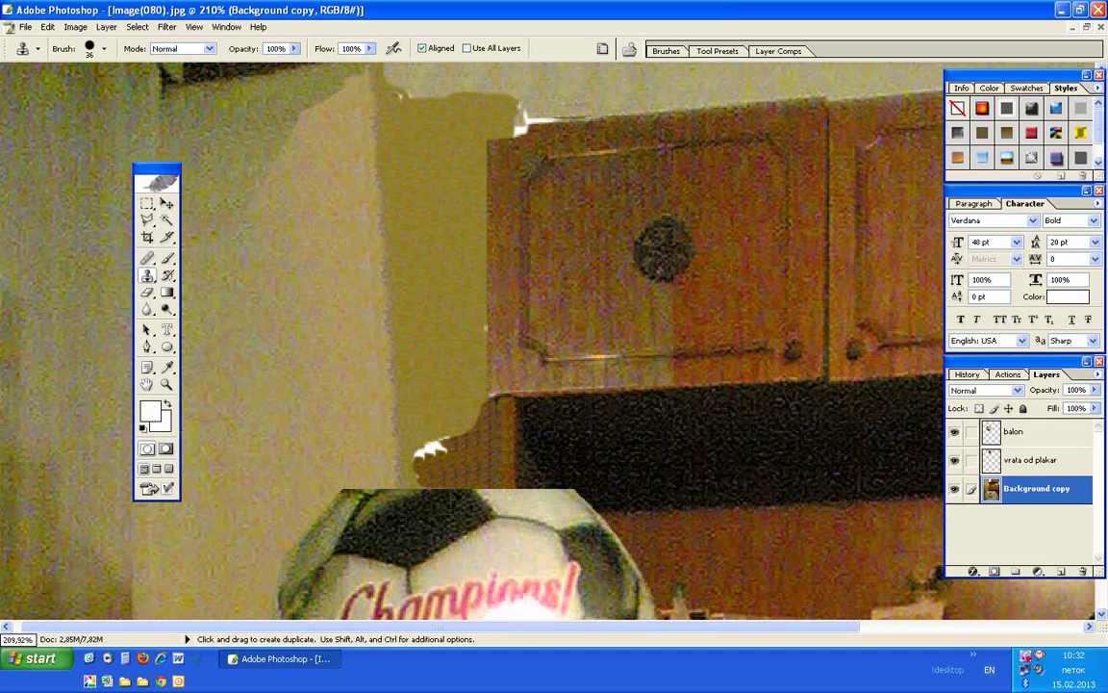
pyautogui.click(165, 385)
# Step: Fit the photo on screen, zoom into the cabinet's top-left corner, then back out to 500%
pyautogui.rightClick(408, 262)
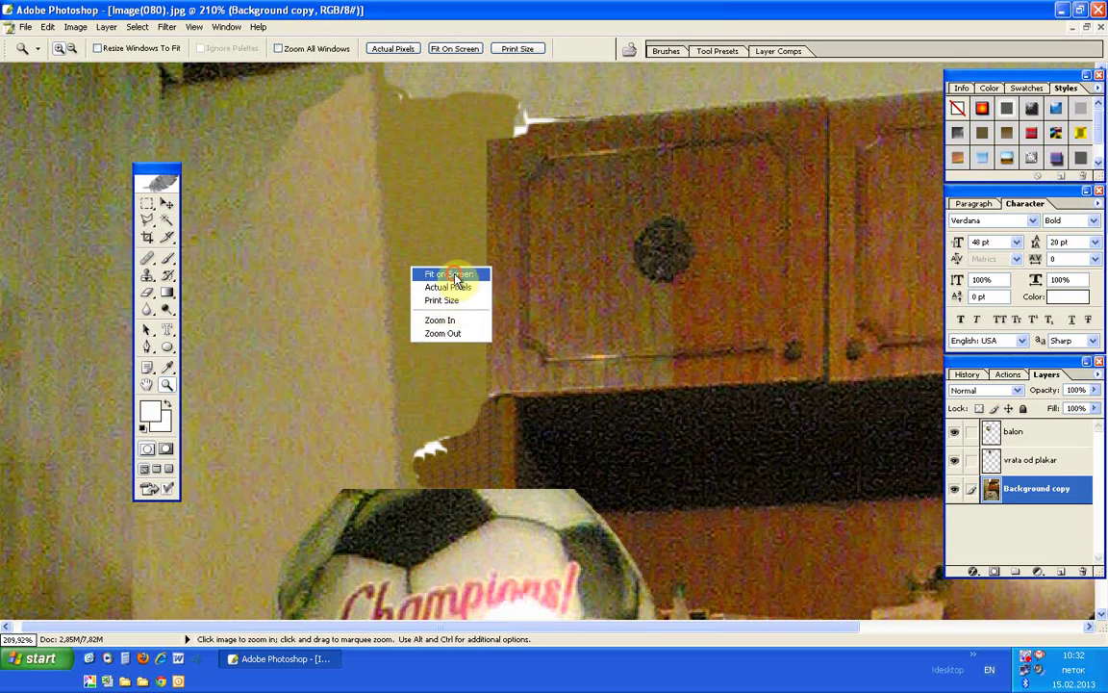
pyautogui.click(447, 275)
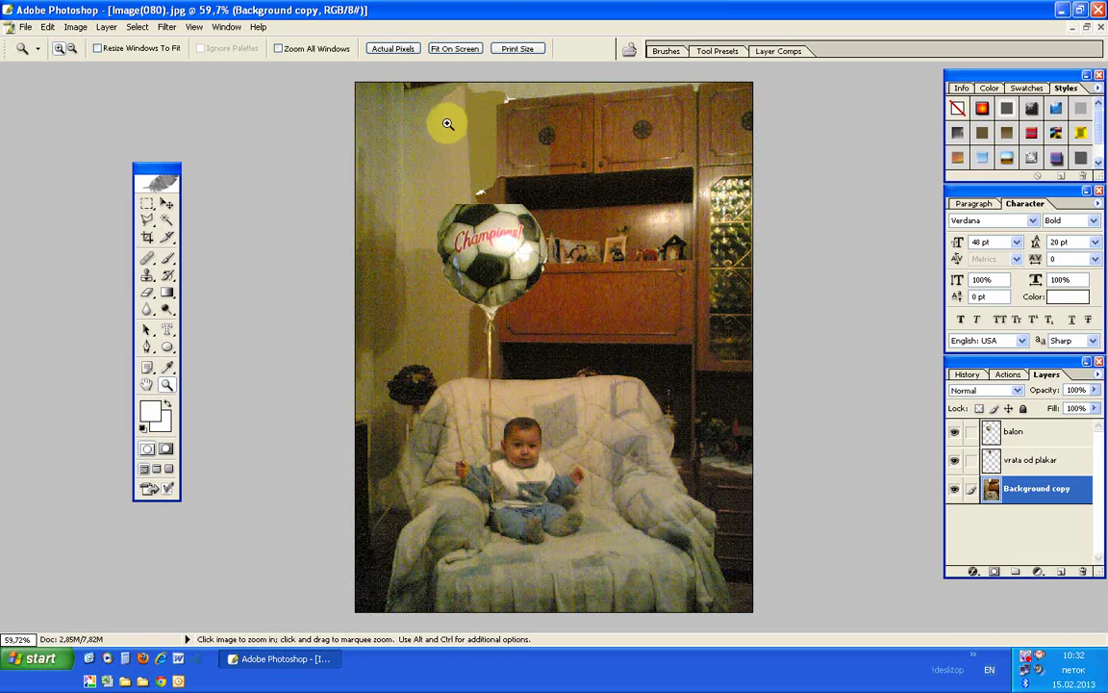
pyautogui.moveTo(495, 95); pyautogui.dragTo(481, 115)
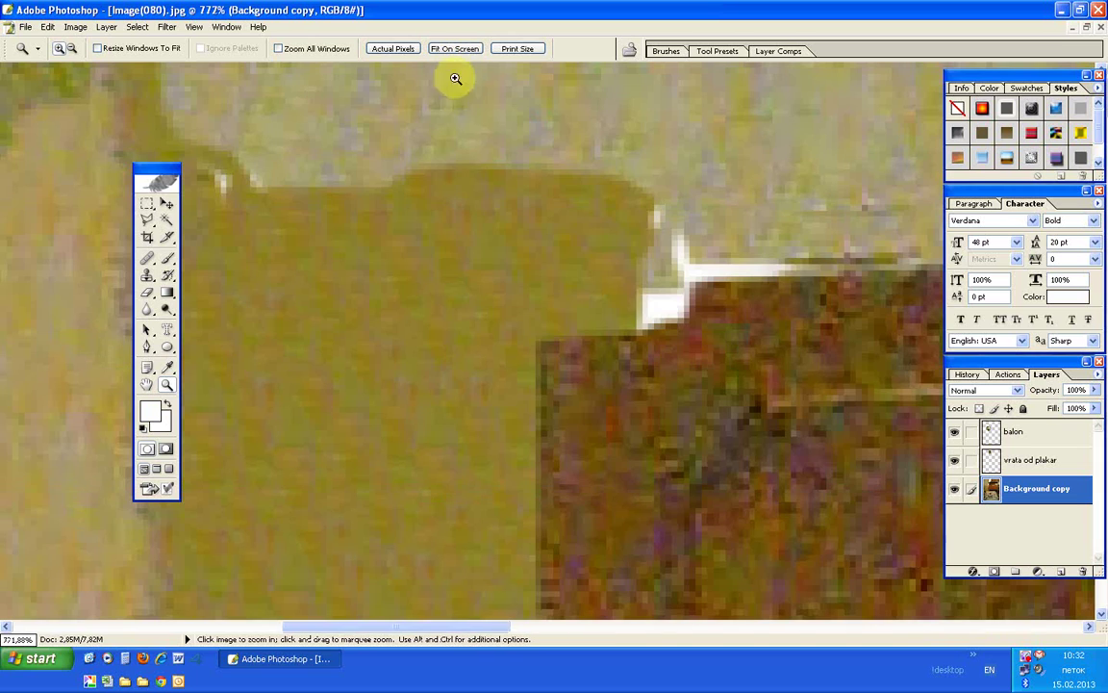
pyautogui.rightClick(352, 249)
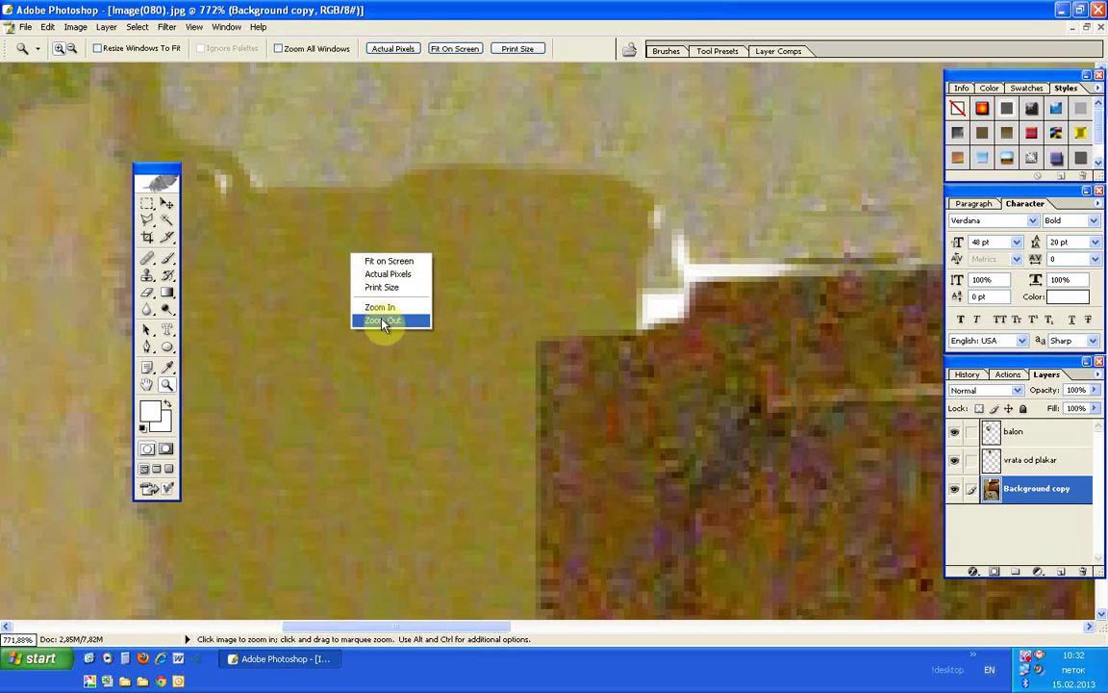
pyautogui.click(385, 322)
pyautogui.rightClick(373, 282)
pyautogui.click(405, 352)
pyautogui.rightClick(395, 303)
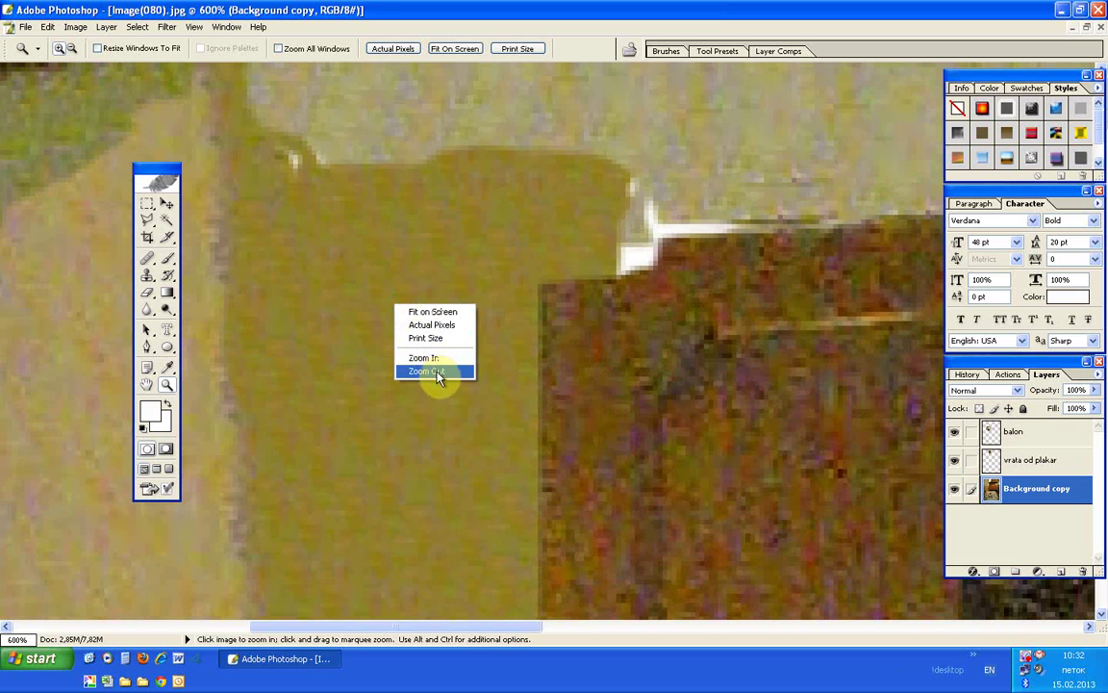
pyautogui.click(438, 380)
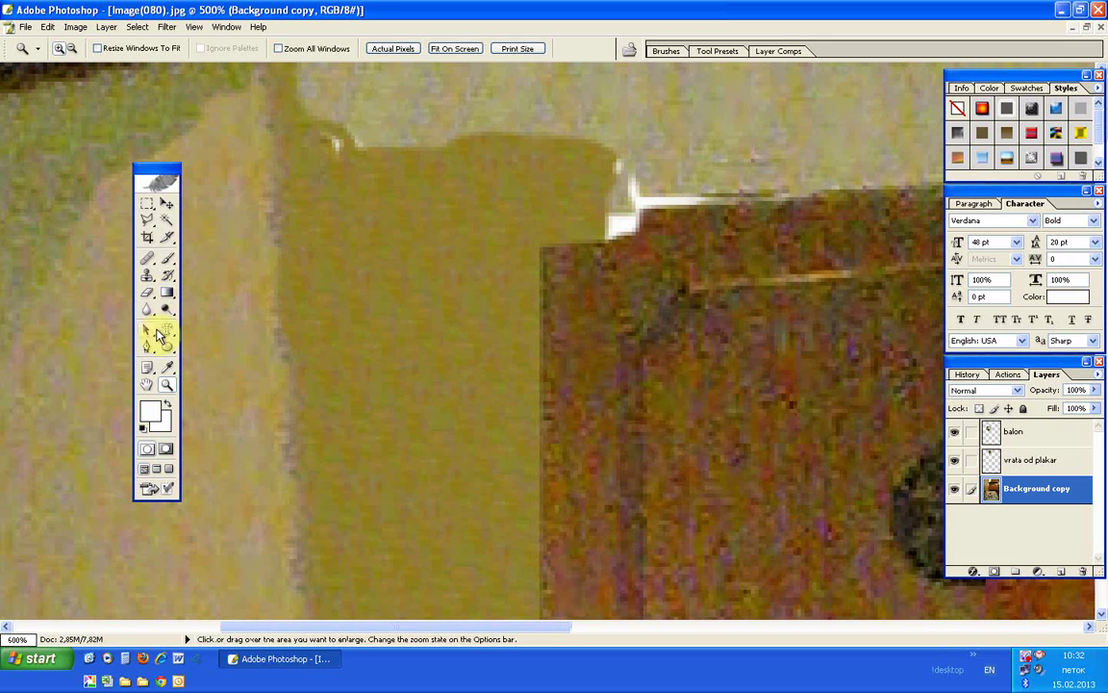
pyautogui.click(146, 275)
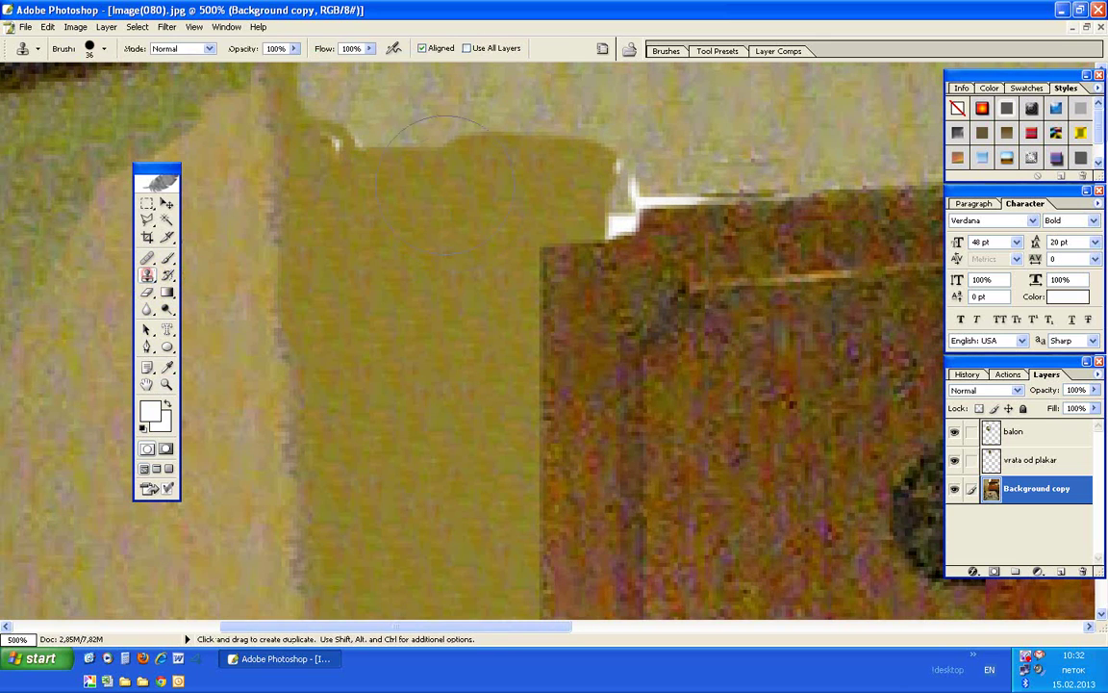
# Step: Clone olive and light wall texture over the wall patch above the cabinet
pyautogui.keyDown('alt'); pyautogui.click(438, 223); pyautogui.keyUp('alt')
pyautogui.moveTo(462, 173)
pyautogui.mouseDown()
pyautogui.moveTo(480, 142)
pyautogui.moveTo(359, 107)
pyautogui.mouseUp()
pyautogui.keyDown('alt'); pyautogui.click(401, 277); pyautogui.keyUp('alt')
pyautogui.moveTo(289, 145); pyautogui.dragTo(279, 77)
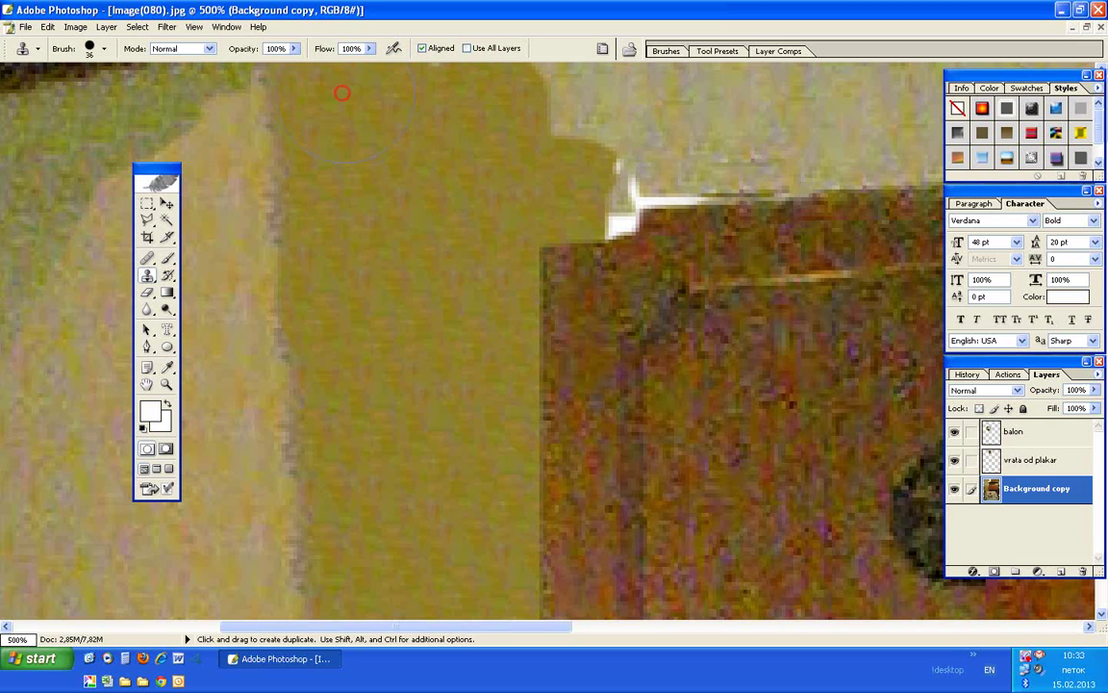
pyautogui.keyDown('alt'); pyautogui.click(732, 121); pyautogui.keyUp('alt')
pyautogui.moveTo(568, 178)
pyautogui.mouseDown()
pyautogui.moveTo(613, 157)
pyautogui.moveTo(532, 173)
pyautogui.mouseUp()
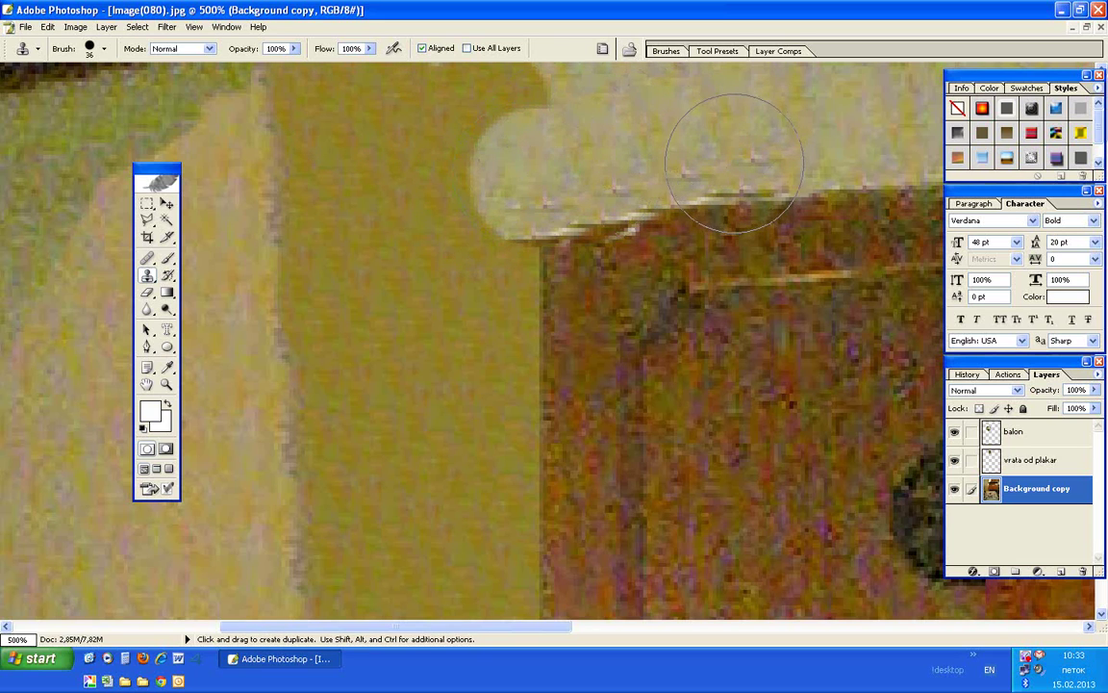
# Step: Remove the white highlight along the cabinet's top edge, then fit the photo on screen
pyautogui.keyDown('alt'); pyautogui.click(805, 165); pyautogui.keyUp('alt')
pyautogui.moveTo(760, 165); pyautogui.dragTo(568, 177)
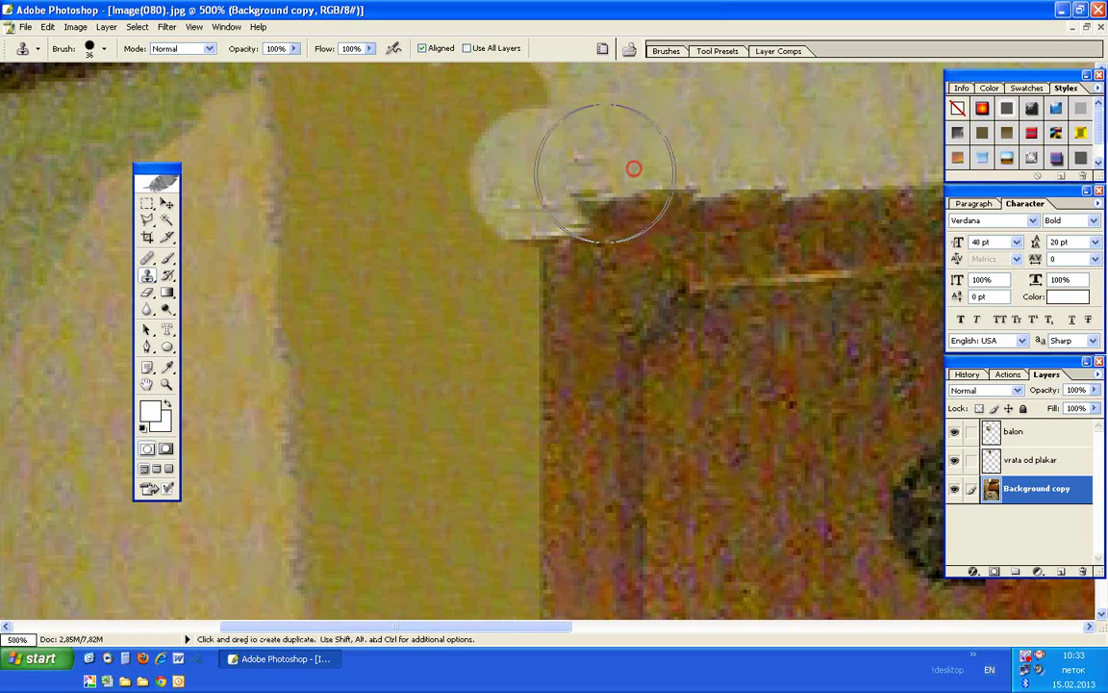
pyautogui.keyDown('alt'); pyautogui.click(390, 276); pyautogui.keyUp('alt')
pyautogui.moveTo(446, 208)
pyautogui.mouseDown()
pyautogui.moveTo(463, 221)
pyautogui.moveTo(474, 144)
pyautogui.mouseUp()
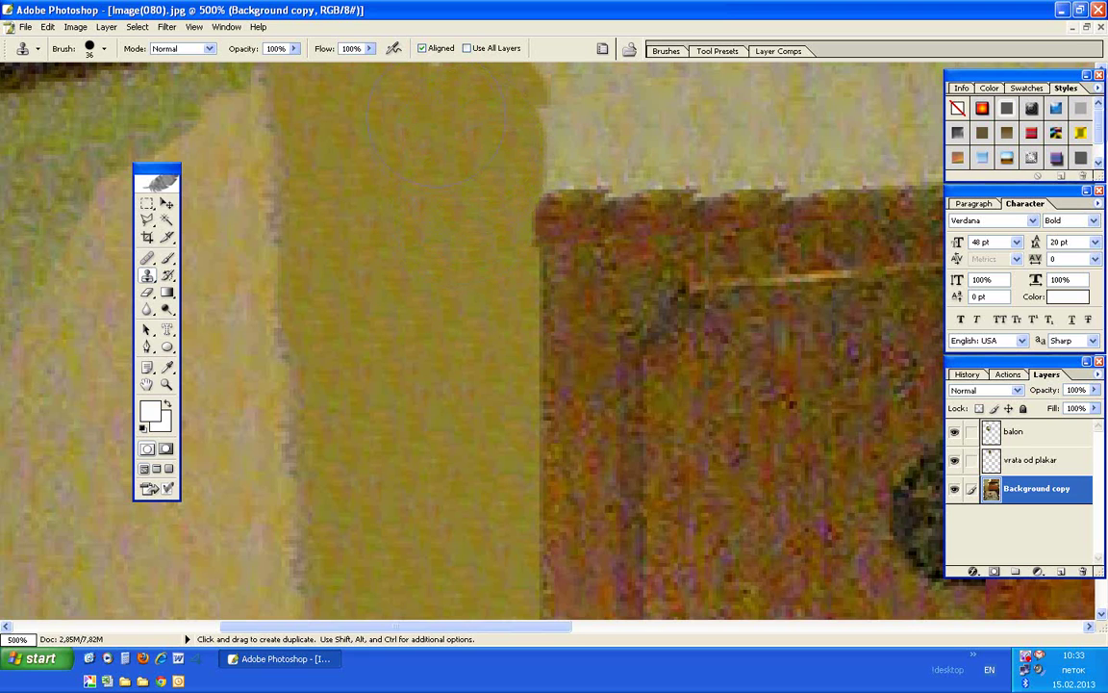
pyautogui.click(166, 385)
pyautogui.rightClick(297, 229)
pyautogui.click(332, 239)
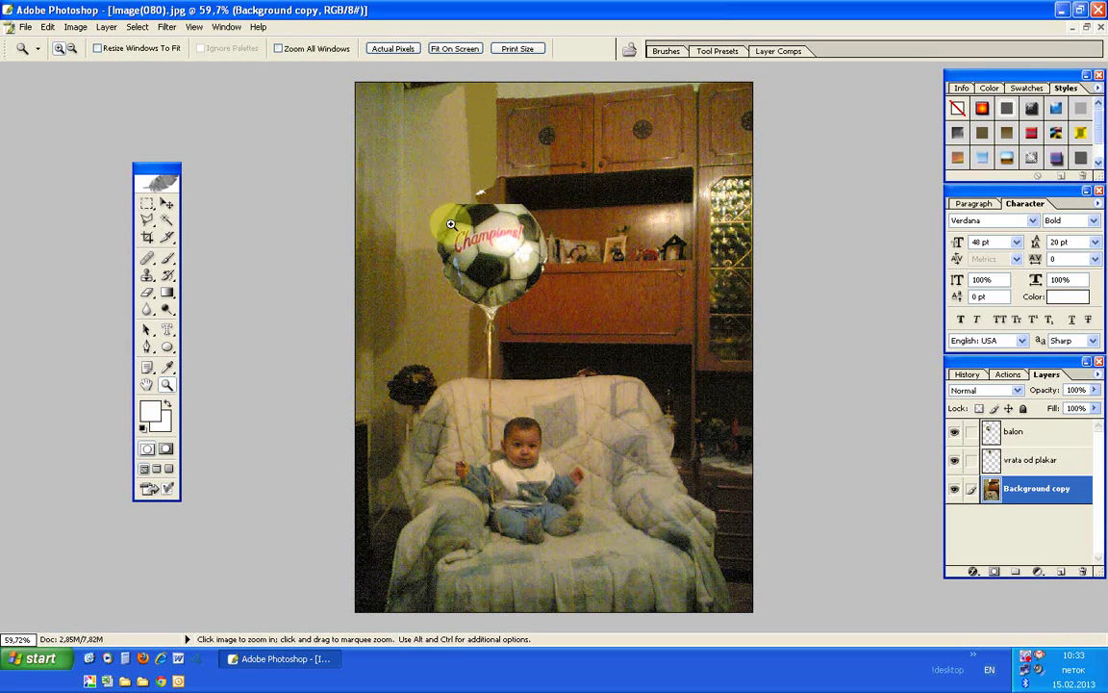
# Step: Zoom in near the balloon, set a 17 px clone brush and select the balon layer
pyautogui.moveTo(411, 134); pyautogui.dragTo(597, 315)
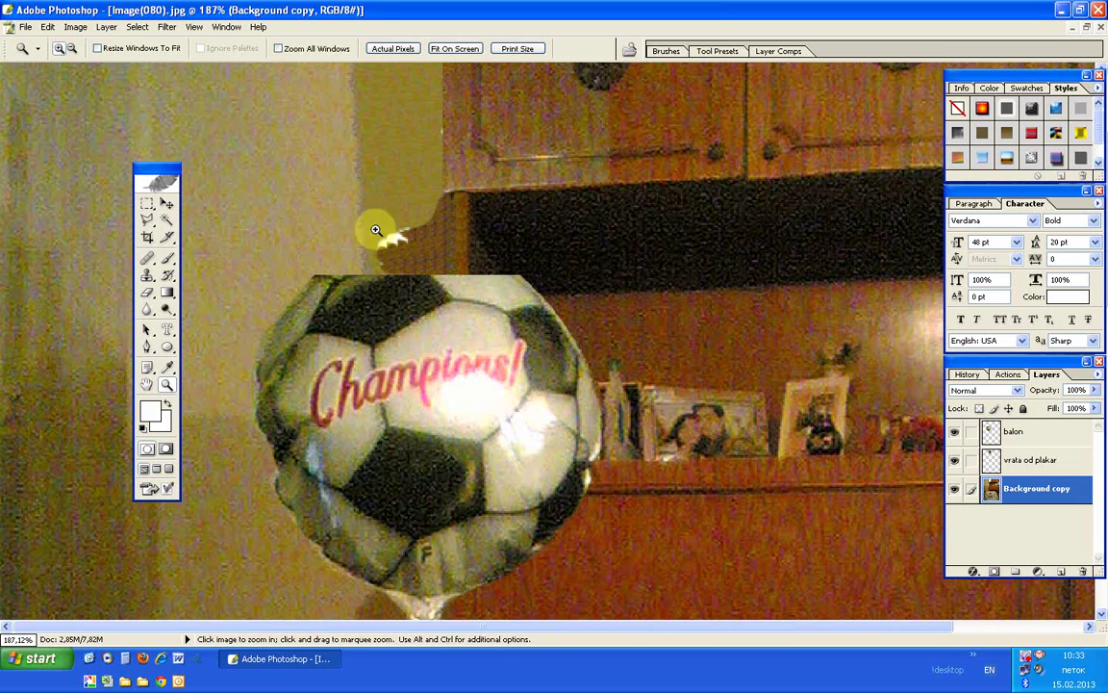
pyautogui.click(147, 276)
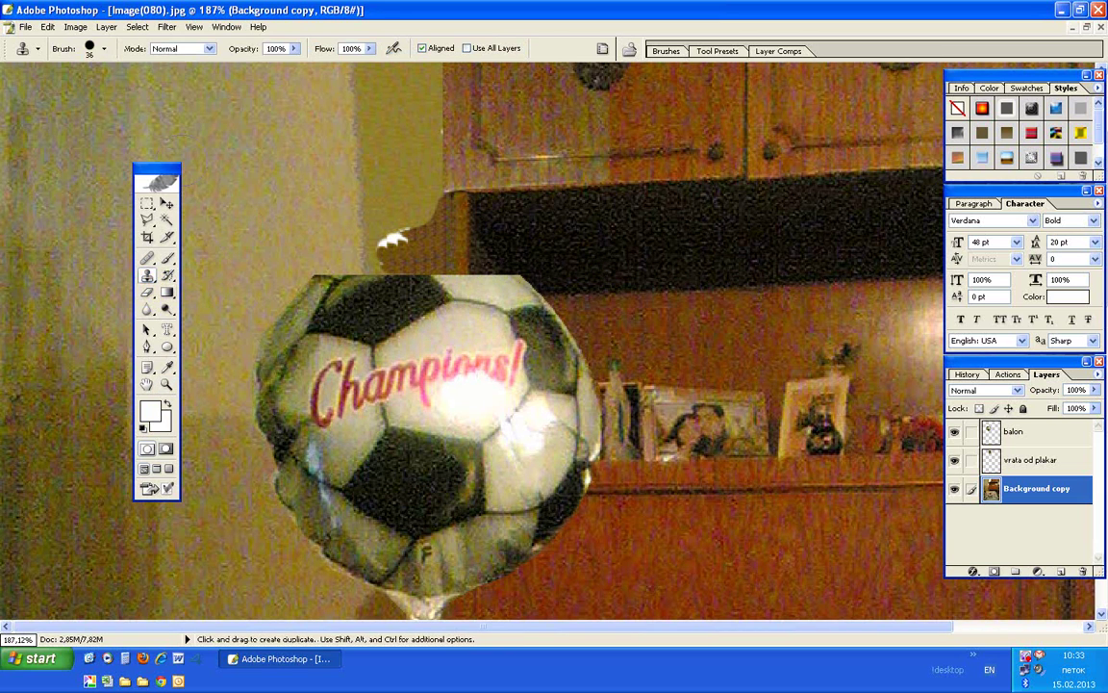
pyautogui.click(102, 48)
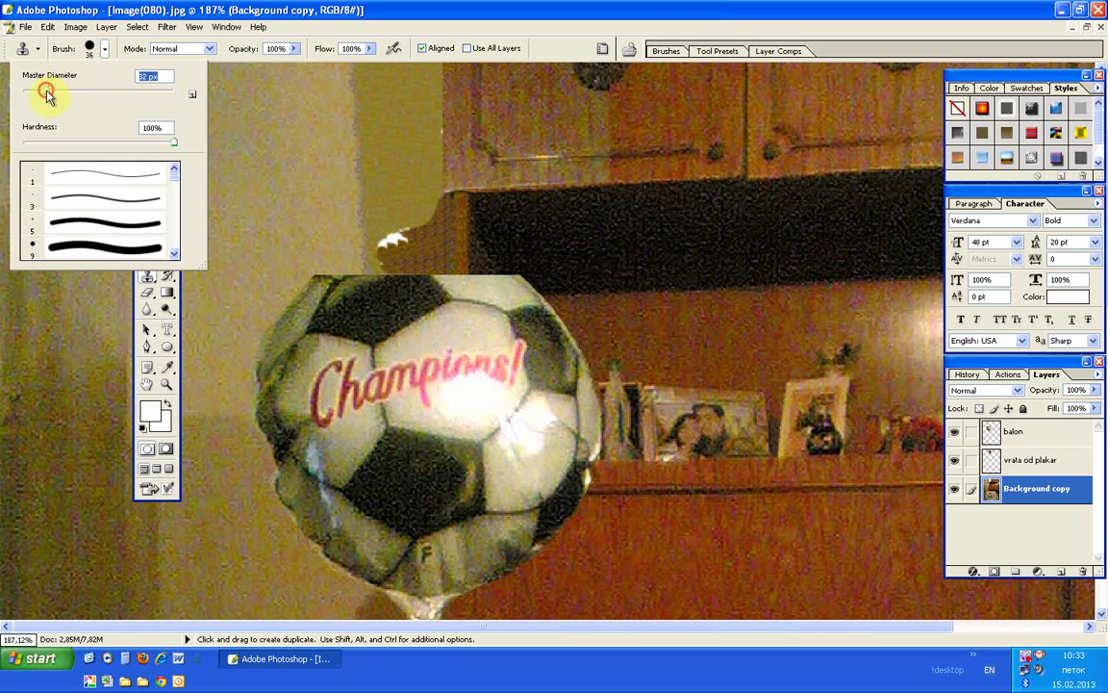
pyautogui.moveTo(35, 97); pyautogui.dragTo(34, 97)
pyautogui.click(1010, 431)
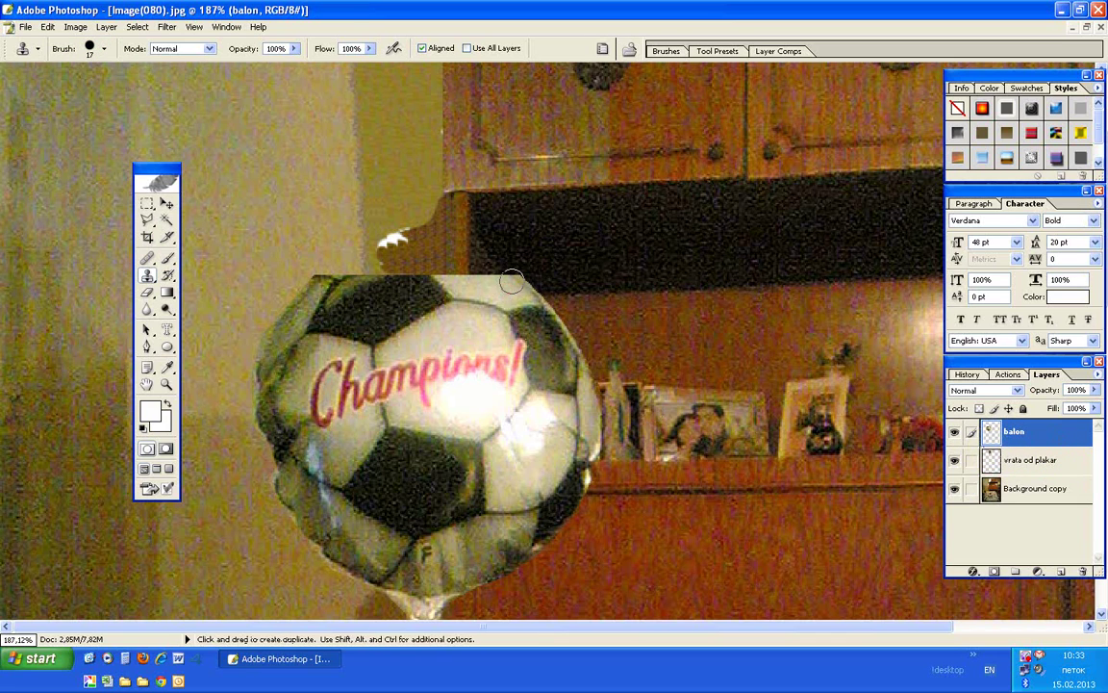
# Step: Clone balloon pixels along the ball's ragged top edge
pyautogui.moveTo(509, 281); pyautogui.dragTo(465, 279)
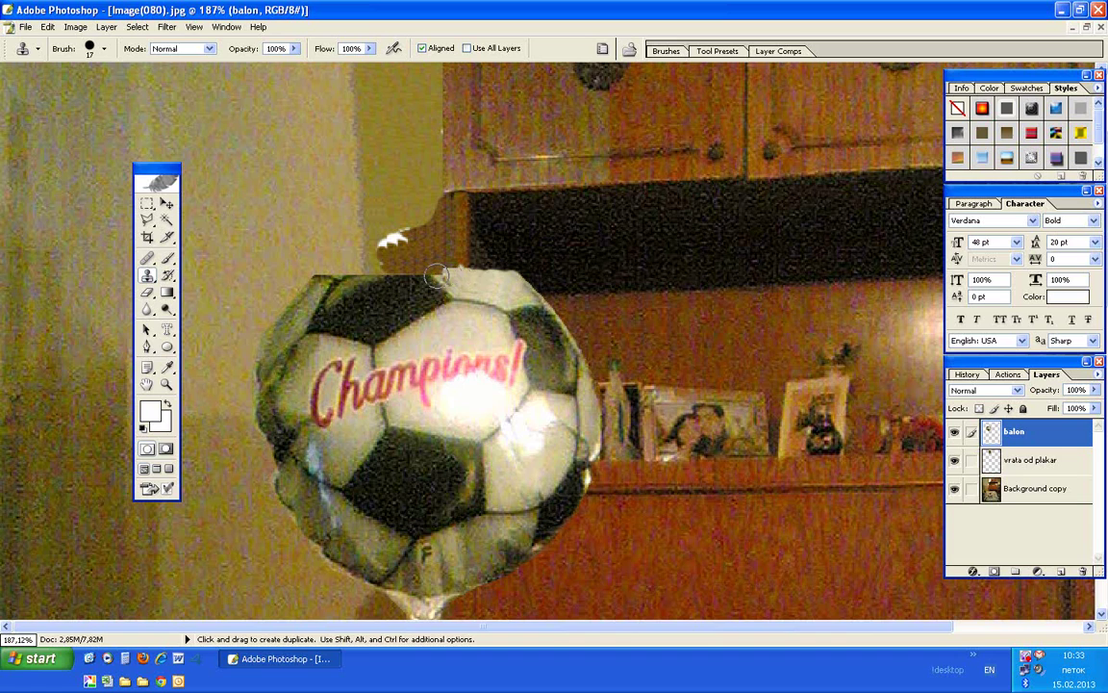
pyautogui.moveTo(404, 277)
pyautogui.mouseDown()
pyautogui.moveTo(367, 276)
pyautogui.moveTo(387, 281)
pyautogui.mouseUp()
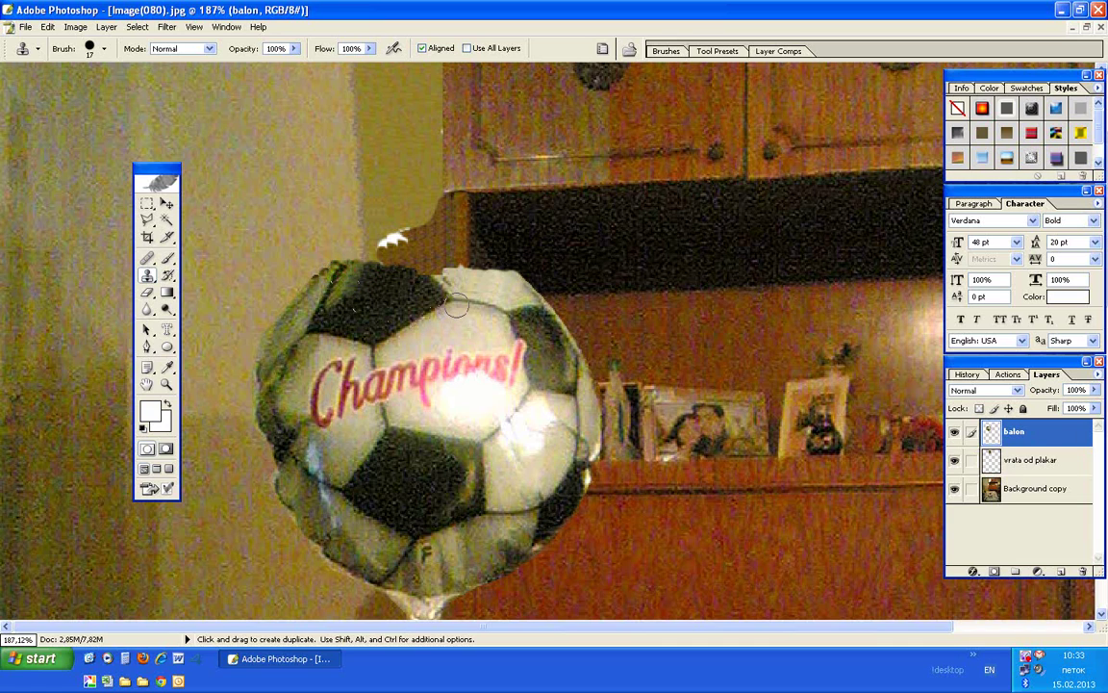
pyautogui.click(495, 275)
pyautogui.moveTo(496, 276)
pyautogui.mouseDown()
pyautogui.moveTo(486, 255)
pyautogui.moveTo(460, 266)
pyautogui.mouseUp()
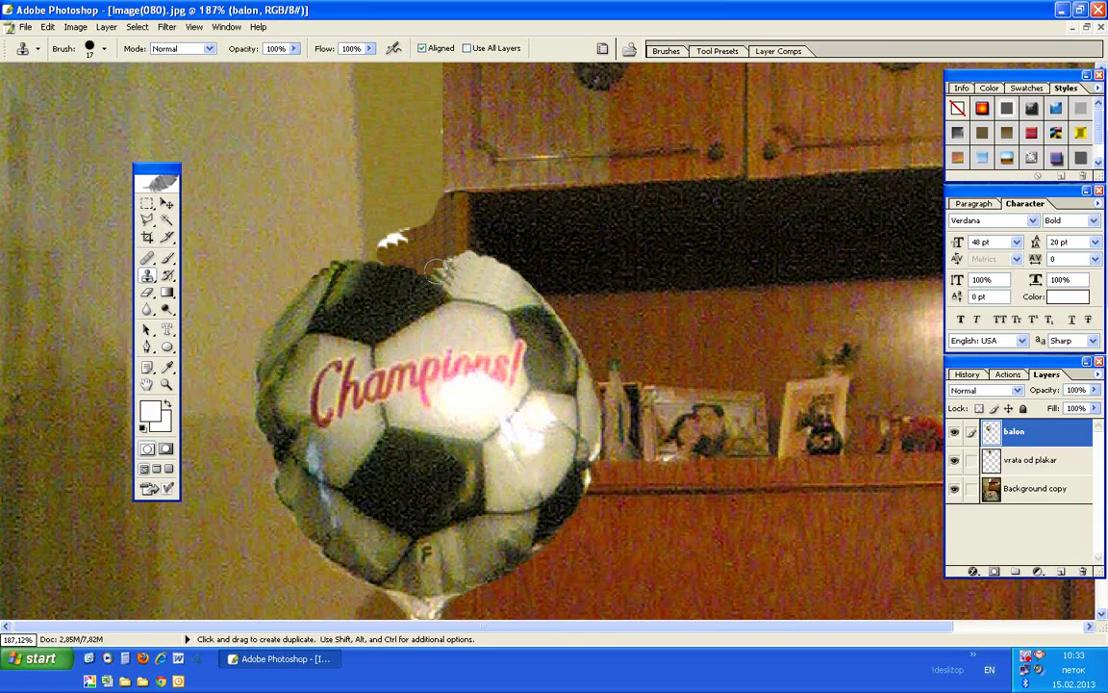
# Step: Step back two clone strokes in History and delete the later states
pyautogui.click(967, 374)
pyautogui.moveTo(1098, 515)
pyautogui.mouseDown()
pyautogui.moveTo(1100, 472)
pyautogui.moveTo(1103, 530)
pyautogui.mouseUp()
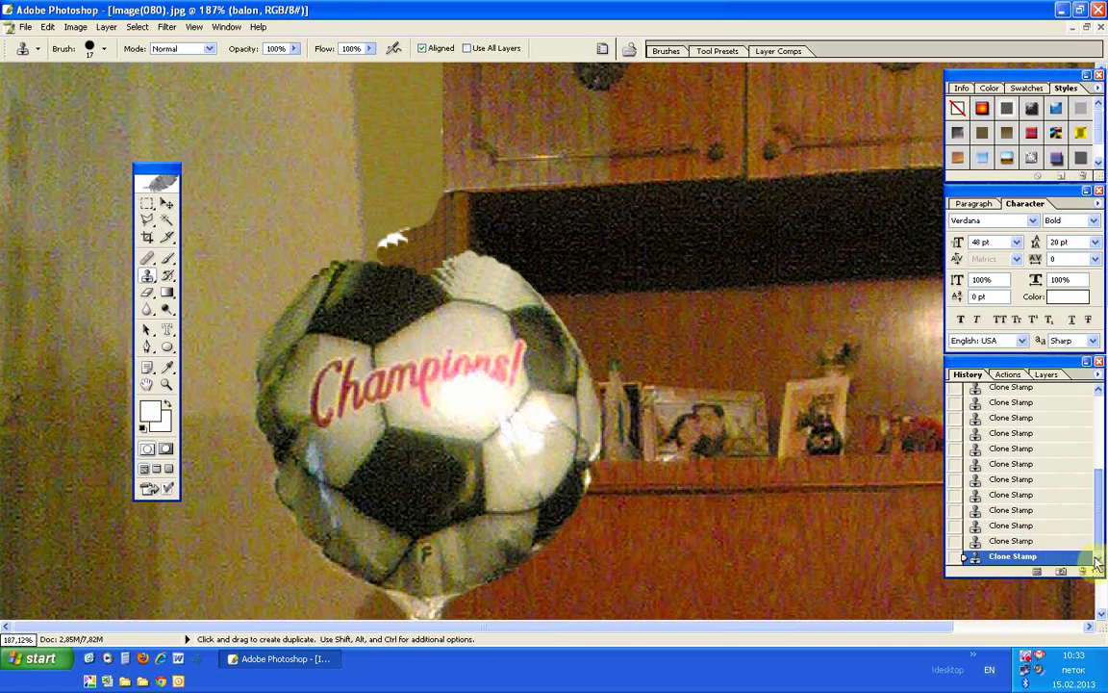
pyautogui.click(1006, 525)
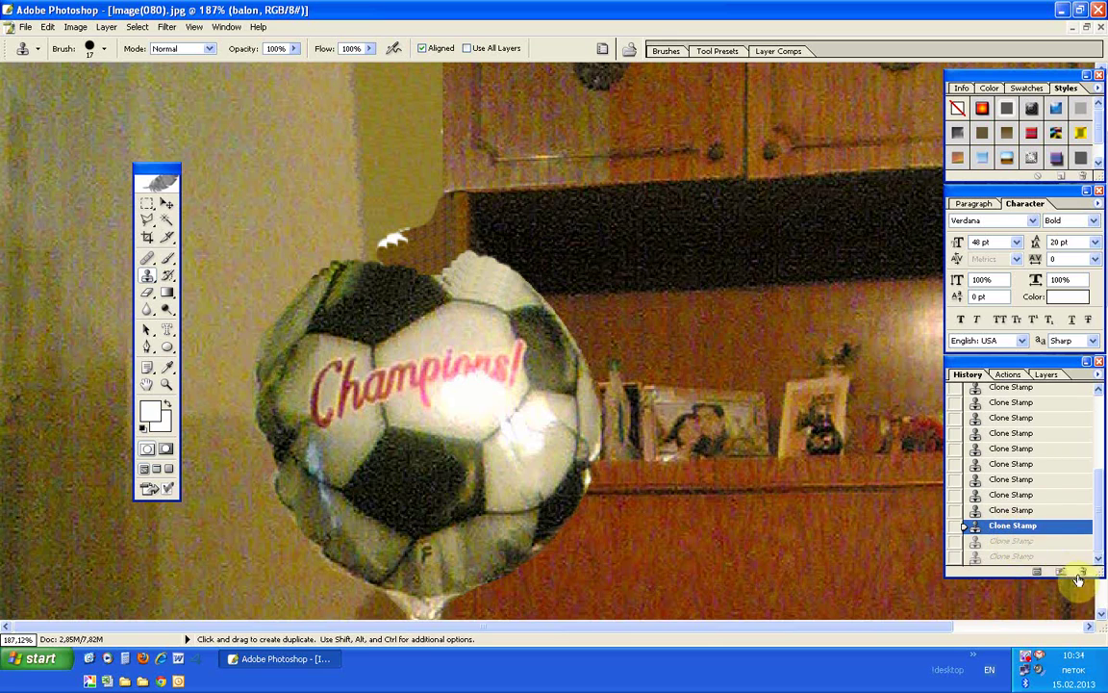
pyautogui.click(1081, 571)
pyautogui.click(520, 257)
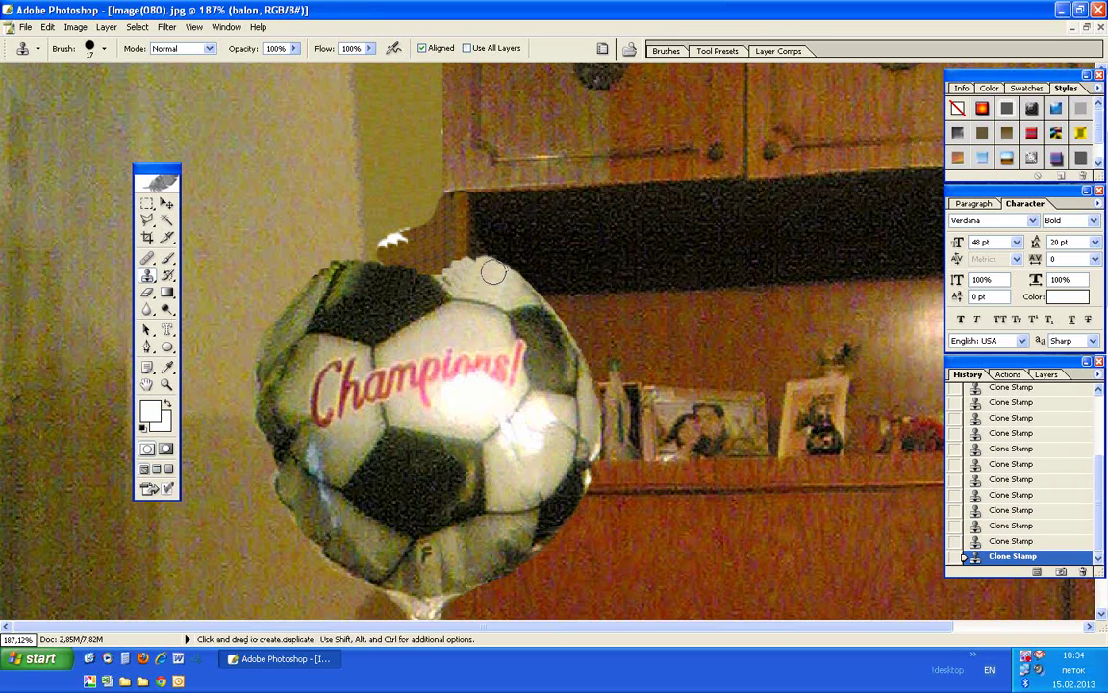
# Step: Re-clone the balloon's top edge from fresh sources on the balloon
pyautogui.click(478, 278)
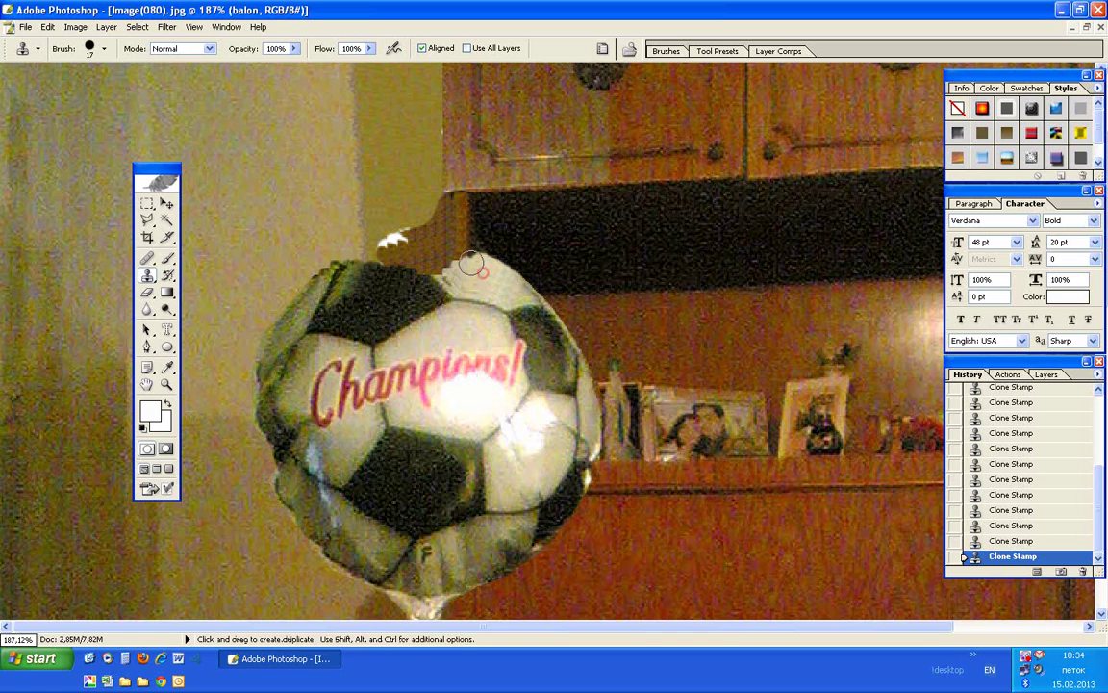
pyautogui.moveTo(478, 278); pyautogui.dragTo(455, 267)
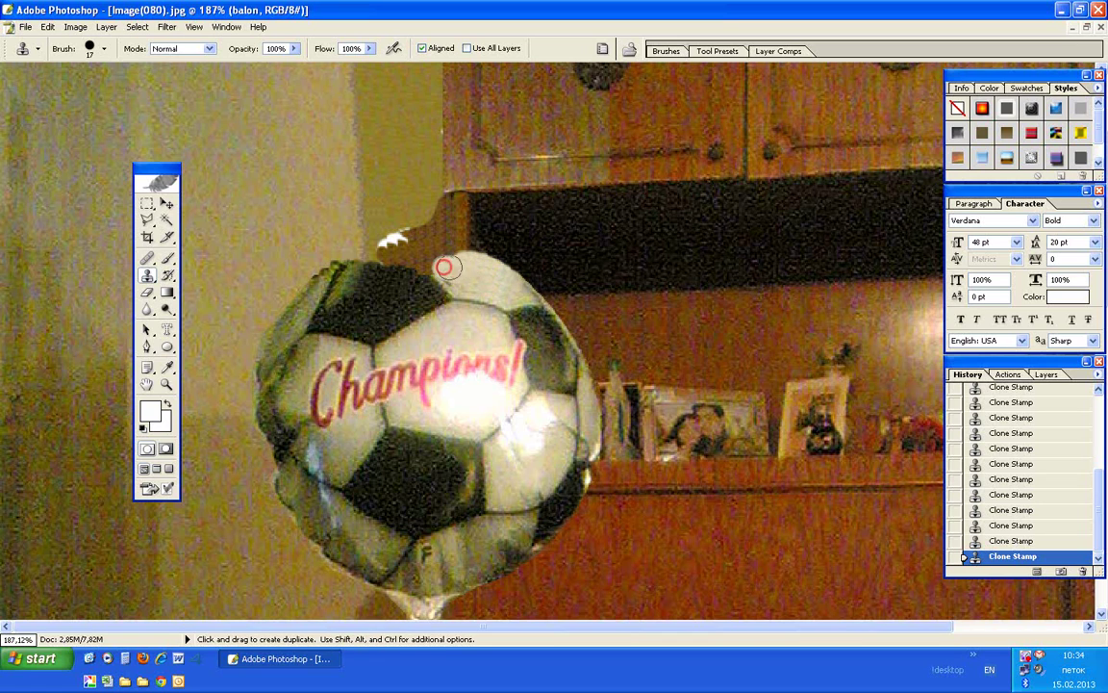
pyautogui.moveTo(444, 267)
pyautogui.mouseDown()
pyautogui.moveTo(456, 256)
pyautogui.moveTo(496, 295)
pyautogui.mouseUp()
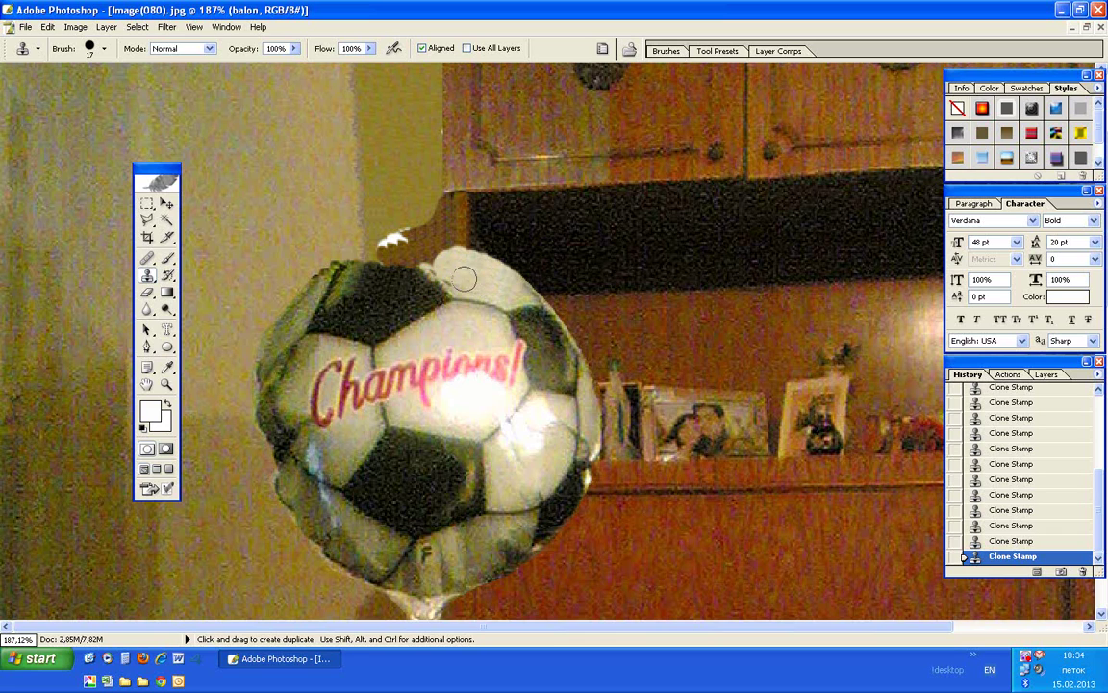
pyautogui.keyDown('alt'); pyautogui.click(430, 278); pyautogui.keyUp('alt')
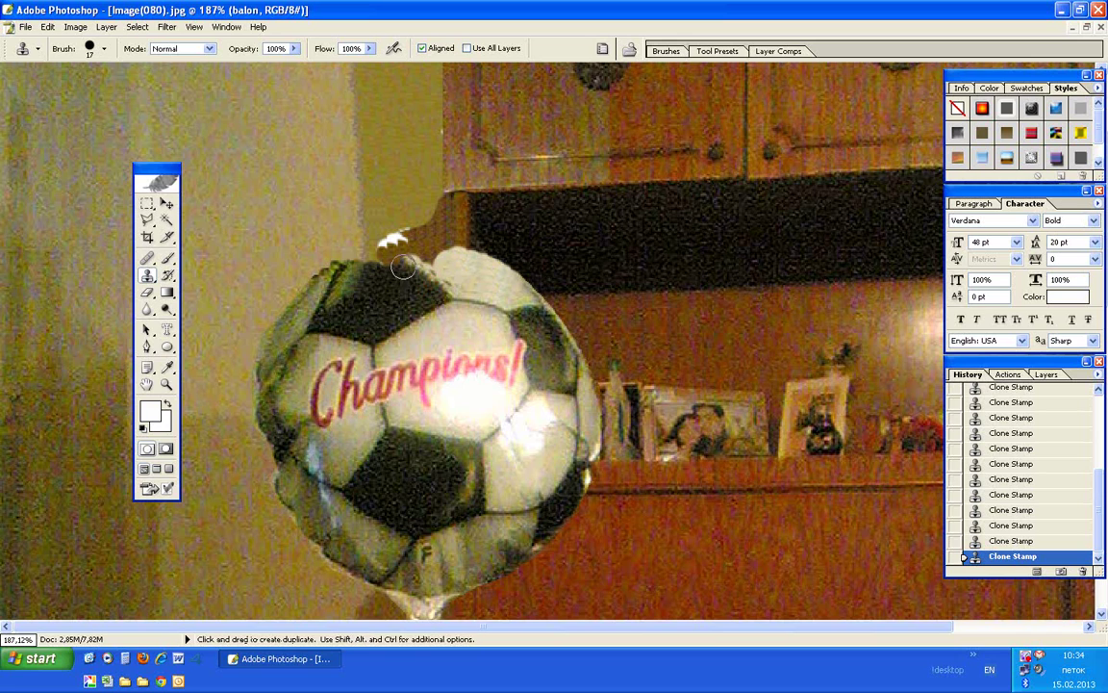
pyautogui.keyDown('alt'); pyautogui.click(385, 287); pyautogui.keyUp('alt')
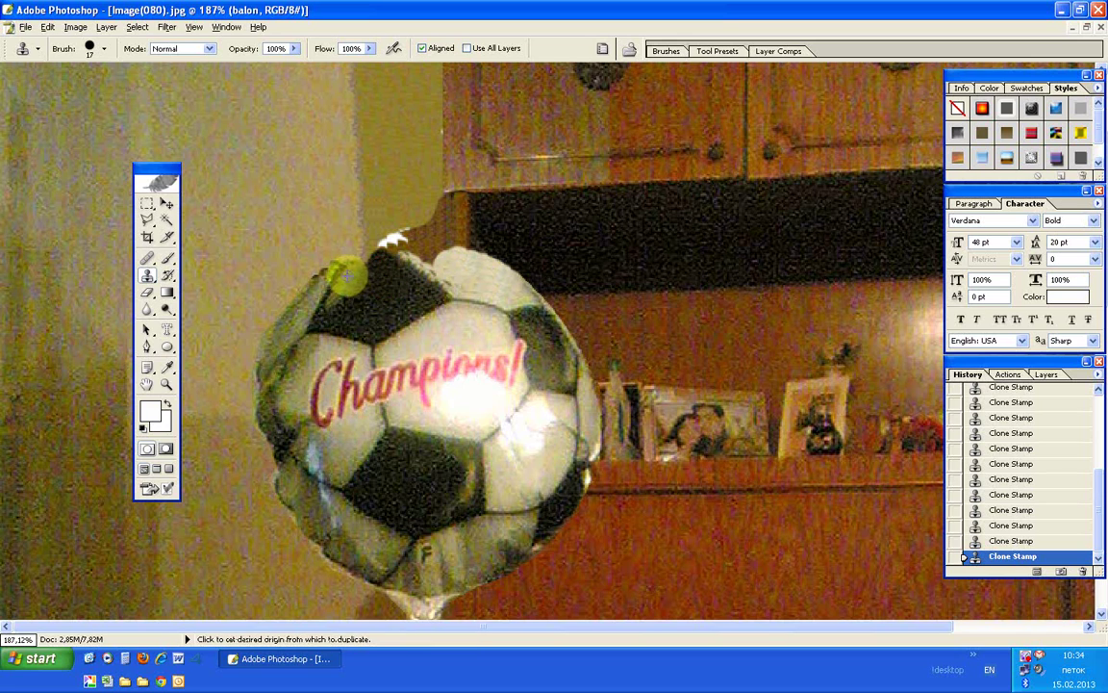
pyautogui.keyDown('alt'); pyautogui.click(345, 277); pyautogui.keyUp('alt')
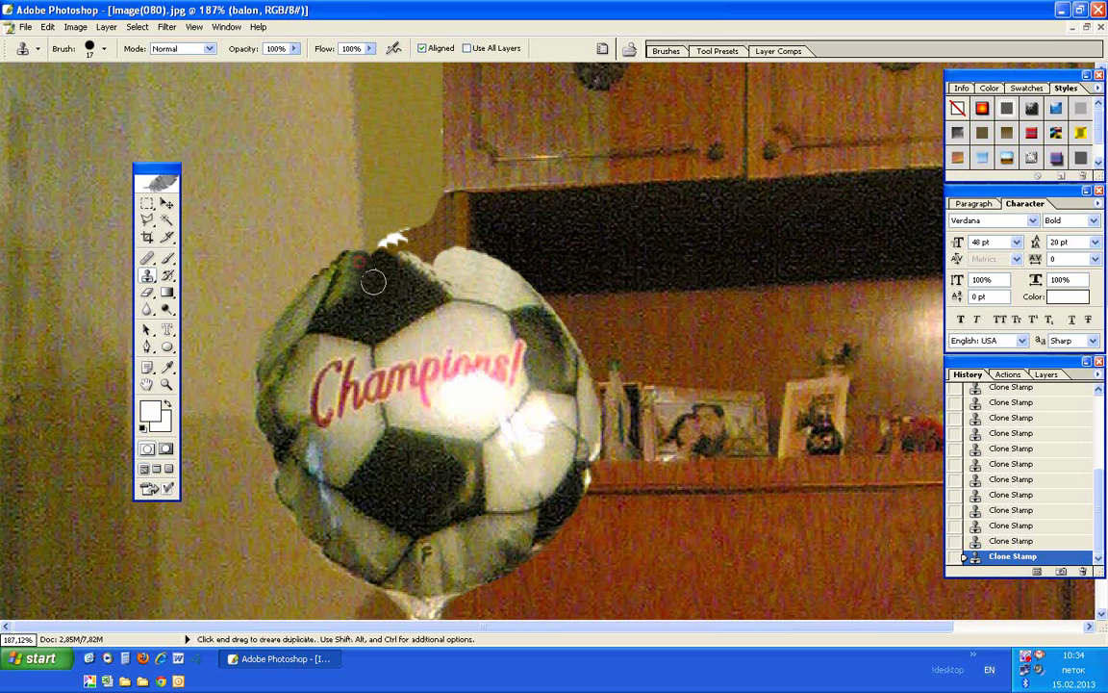
pyautogui.moveTo(376, 258); pyautogui.dragTo(450, 264)
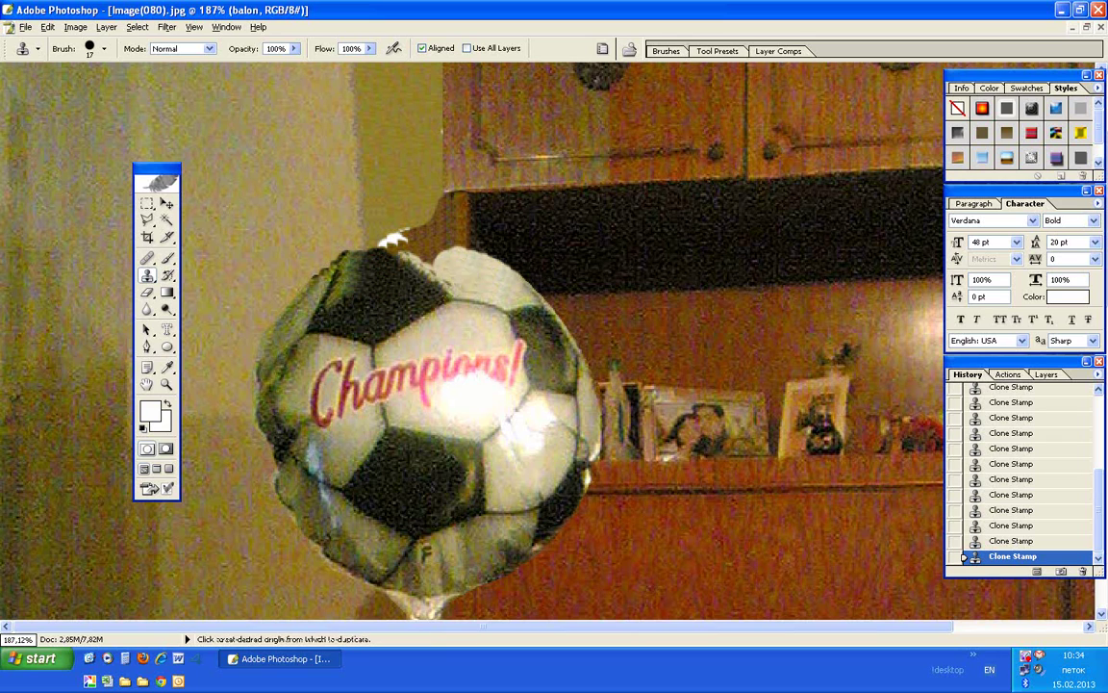
pyautogui.moveTo(450, 264); pyautogui.dragTo(445, 252)
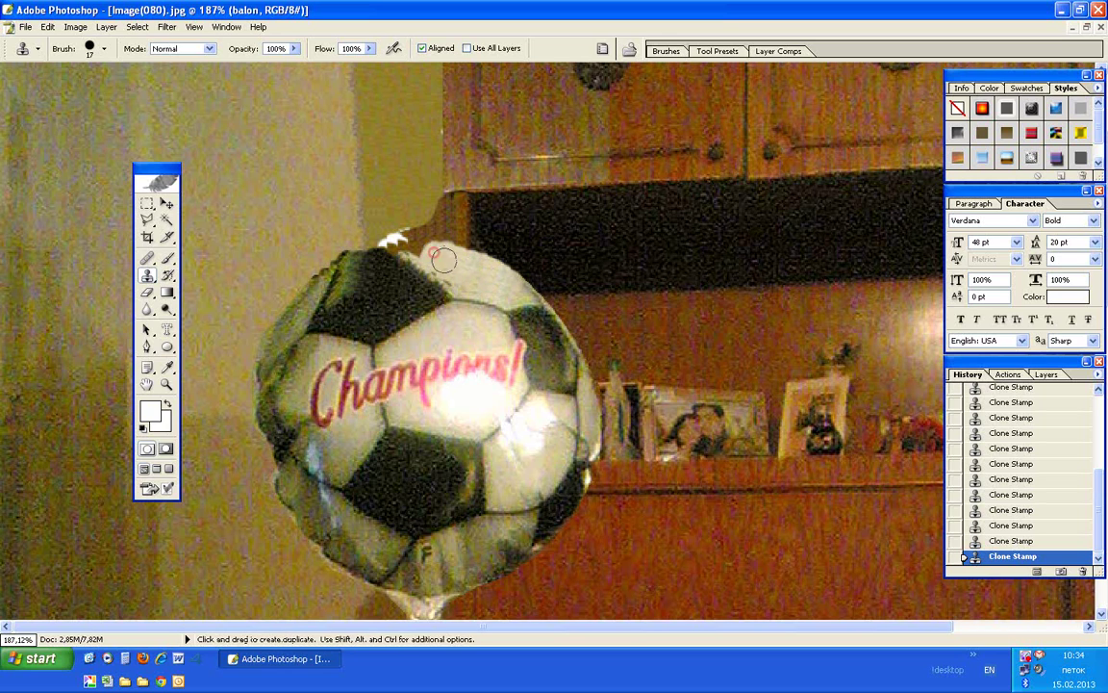
# Step: Rebuild the balloon's top-left edge with cloned dark and light panel pixels
pyautogui.keyDown('alt'); pyautogui.click(453, 266); pyautogui.keyUp('alt')
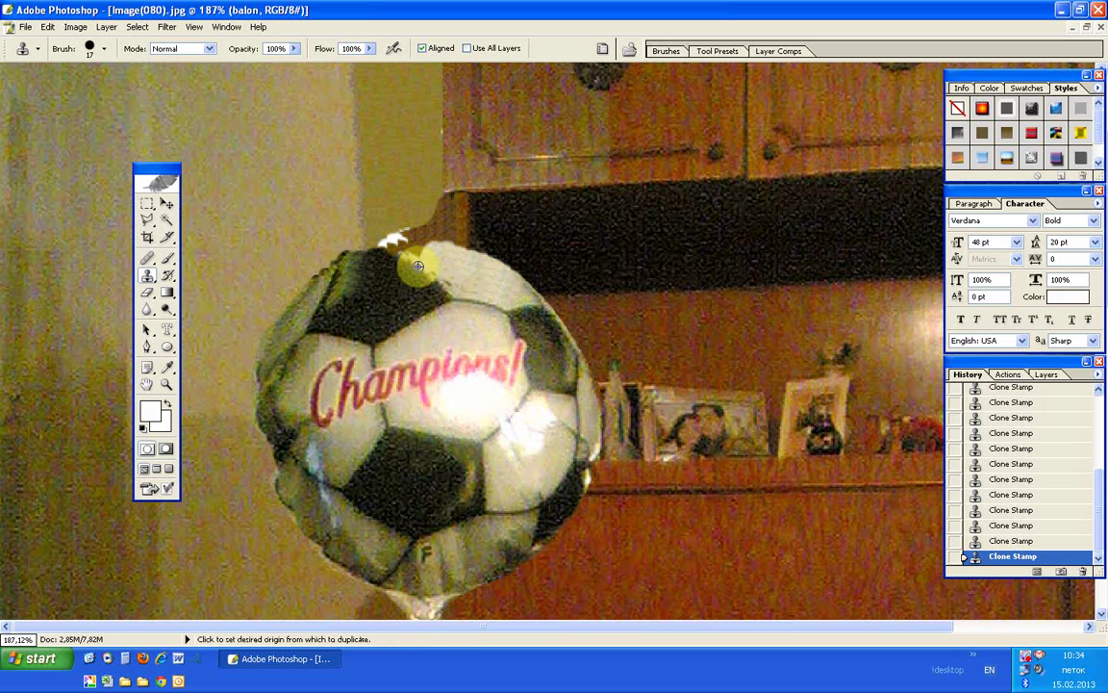
pyautogui.moveTo(380, 242); pyautogui.dragTo(409, 263)
pyautogui.keyDown('alt'); pyautogui.click(441, 257); pyautogui.keyUp('alt')
pyautogui.moveTo(415, 245); pyautogui.dragTo(351, 229)
pyautogui.keyDown('alt'); pyautogui.click(395, 240); pyautogui.keyUp('alt')
pyautogui.keyDown('alt'); pyautogui.click(412, 260); pyautogui.keyUp('alt')
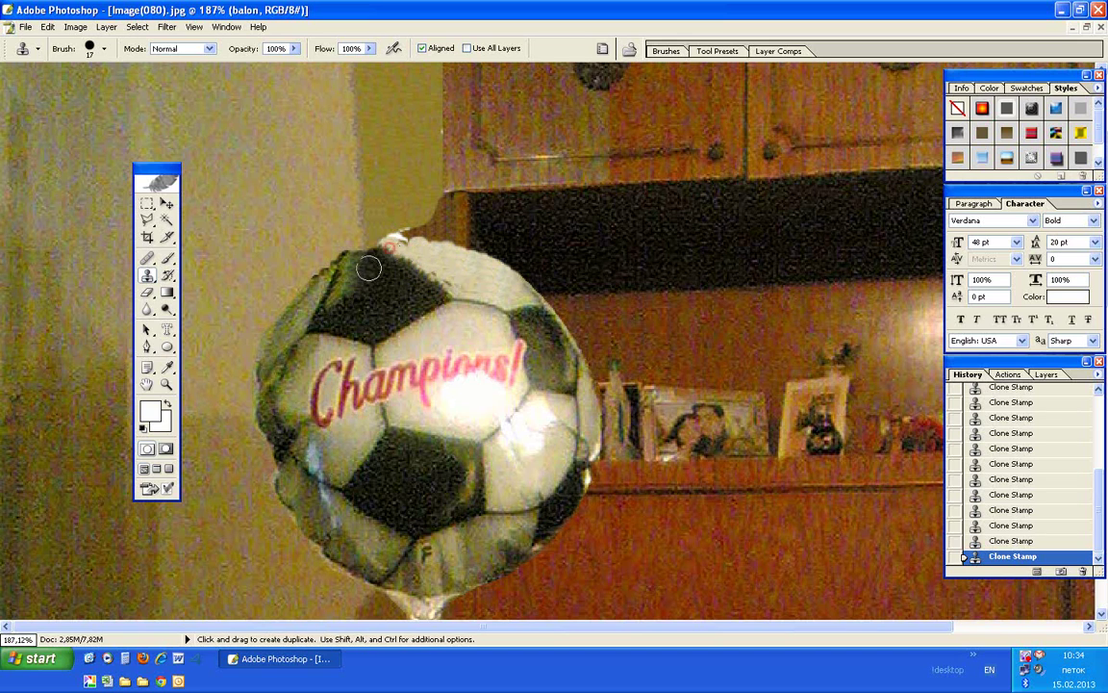
pyautogui.keyDown('alt'); pyautogui.click(367, 268); pyautogui.keyUp('alt')
pyautogui.moveTo(336, 241); pyautogui.dragTo(364, 263)
# Step: Smooth and round off the balloon's top edge outline
pyautogui.keyDown('alt'); pyautogui.click(373, 255); pyautogui.keyUp('alt')
pyautogui.keyDown('alt'); pyautogui.click(387, 263); pyautogui.keyUp('alt')
pyautogui.click(476, 275)
pyautogui.moveTo(471, 262)
pyautogui.mouseDown()
pyautogui.moveTo(410, 242)
pyautogui.moveTo(479, 281)
pyautogui.mouseUp()
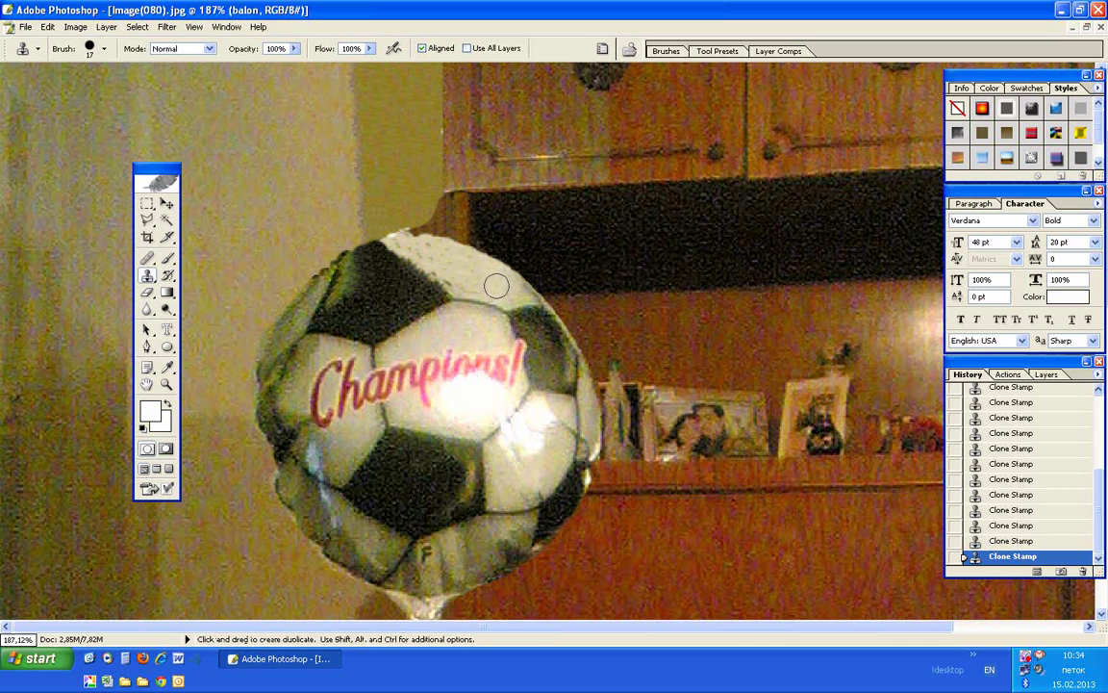
pyautogui.moveTo(484, 273); pyautogui.dragTo(420, 240)
pyautogui.moveTo(487, 267); pyautogui.dragTo(475, 261)
pyautogui.click(167, 367)
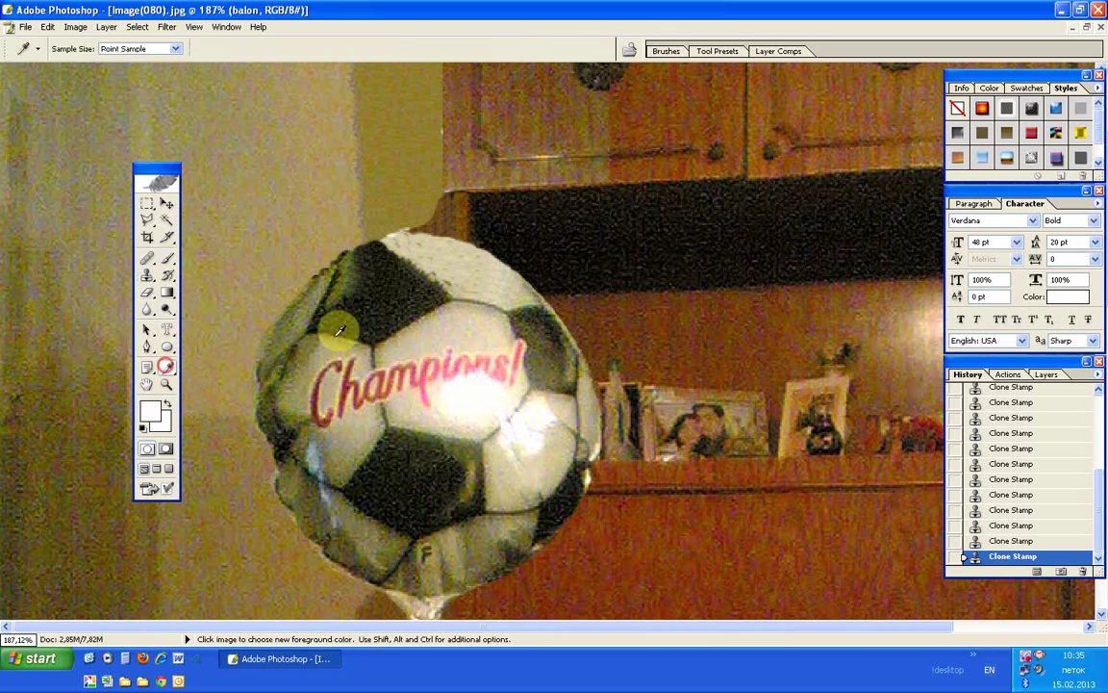
# Step: Sample a dark colour from the balloon panel and try small brush sizes, undoing one stroke
pyautogui.click(312, 243)
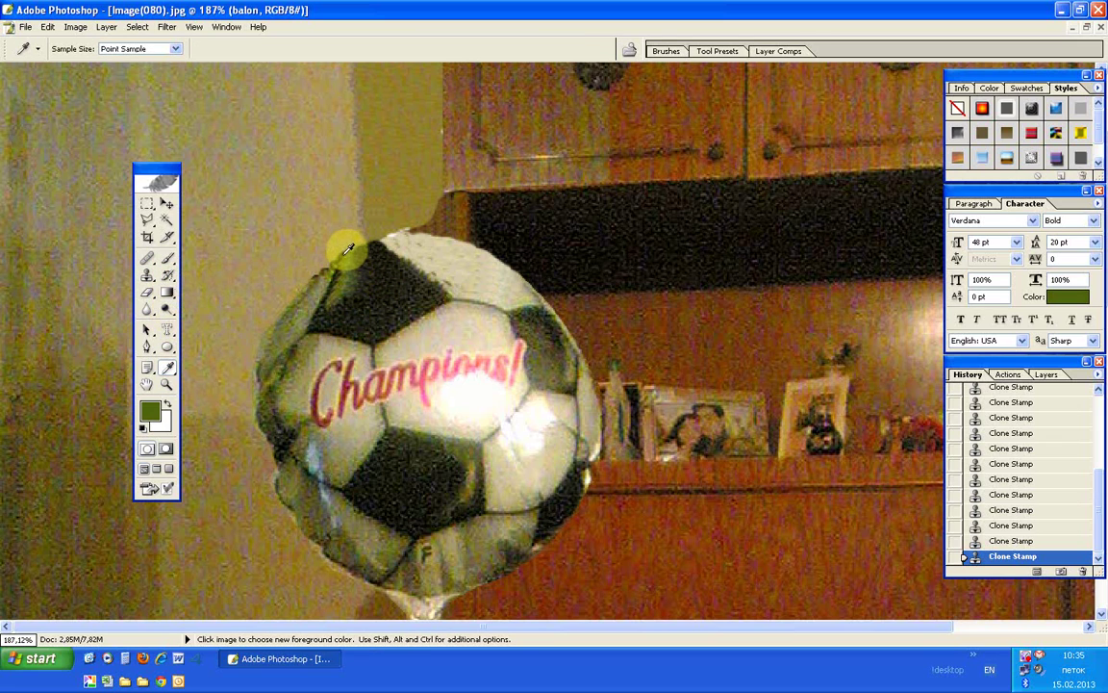
pyautogui.click(344, 251)
pyautogui.click(167, 258)
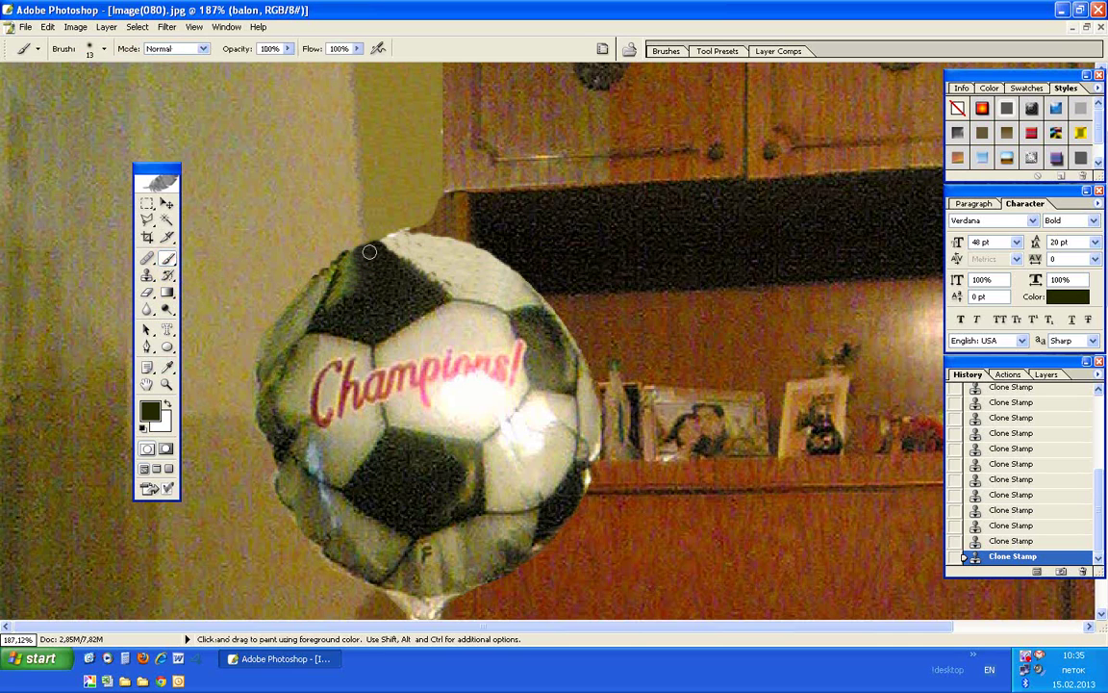
pyautogui.click(102, 49)
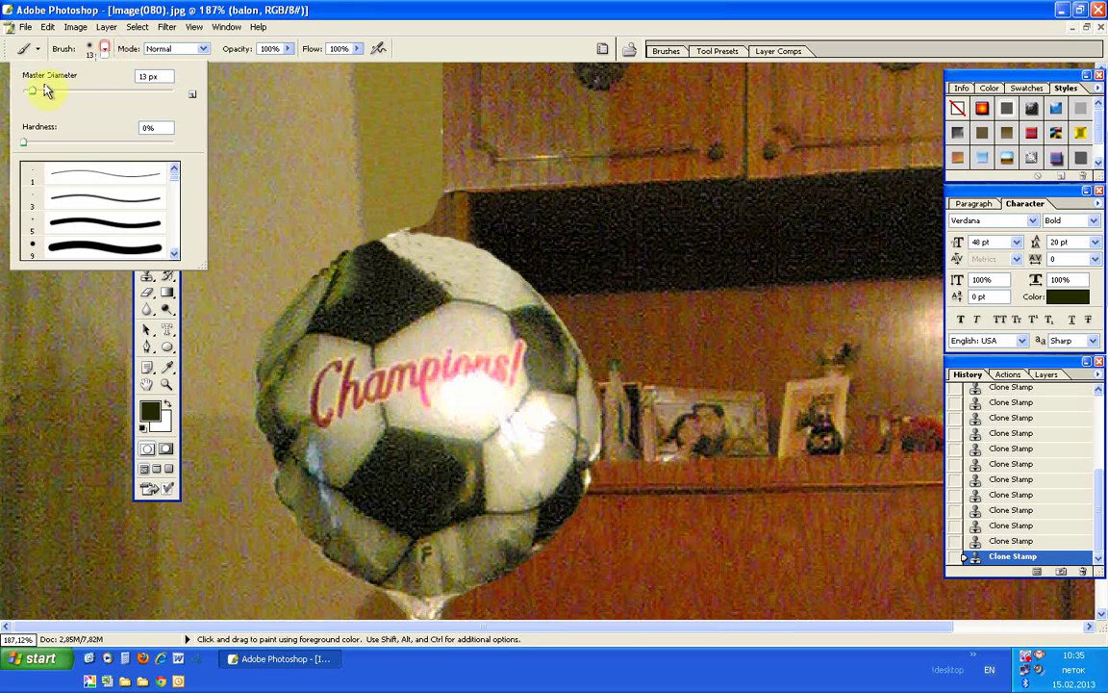
pyautogui.click(82, 224)
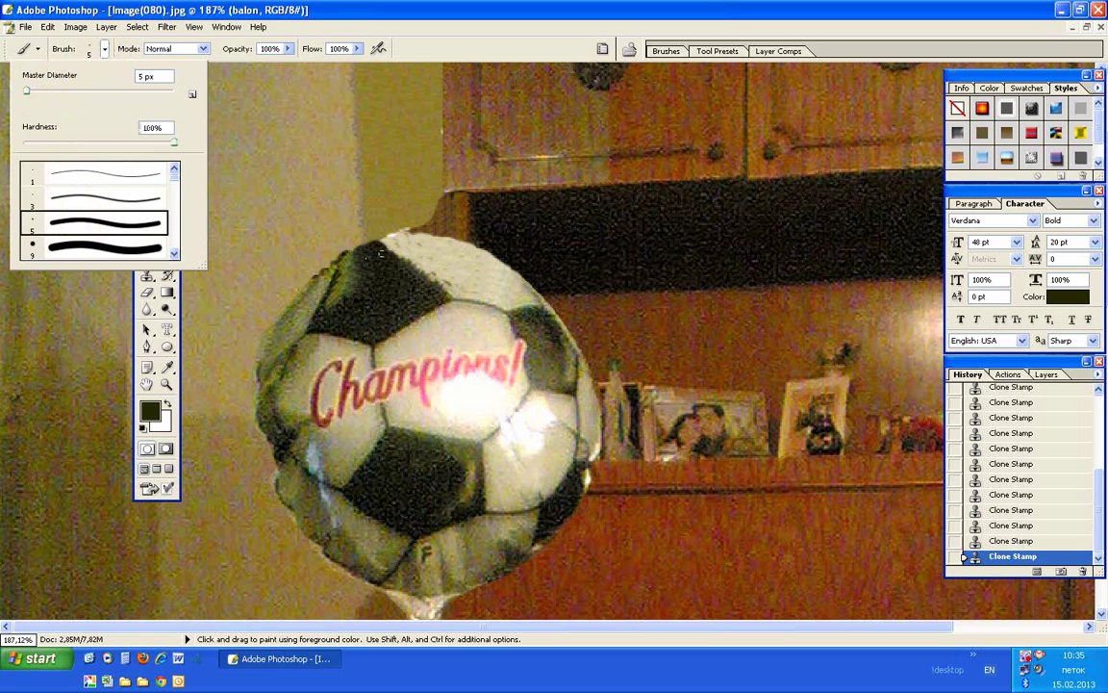
pyautogui.click(363, 239)
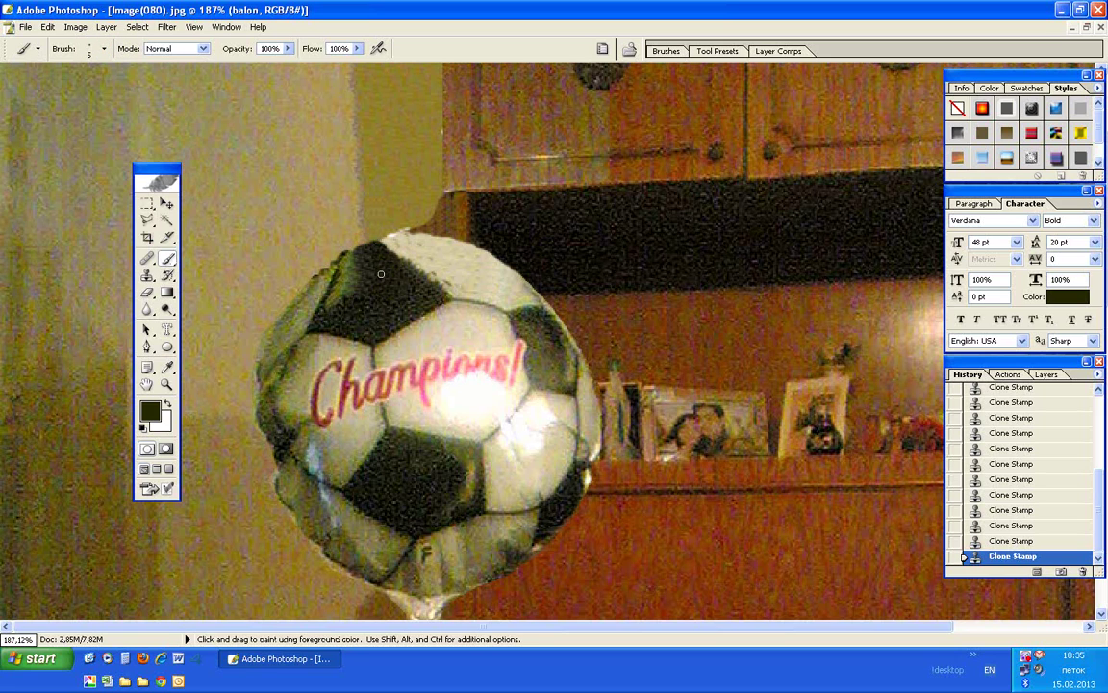
pyautogui.click(104, 50)
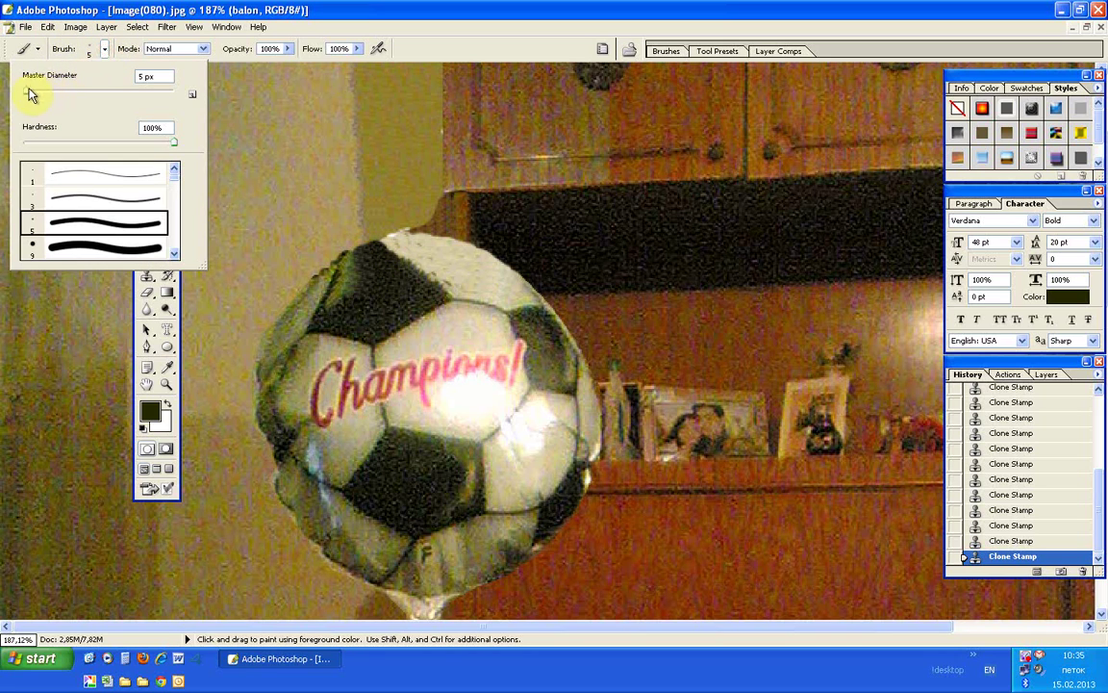
pyautogui.moveTo(25, 93); pyautogui.dragTo(21, 92)
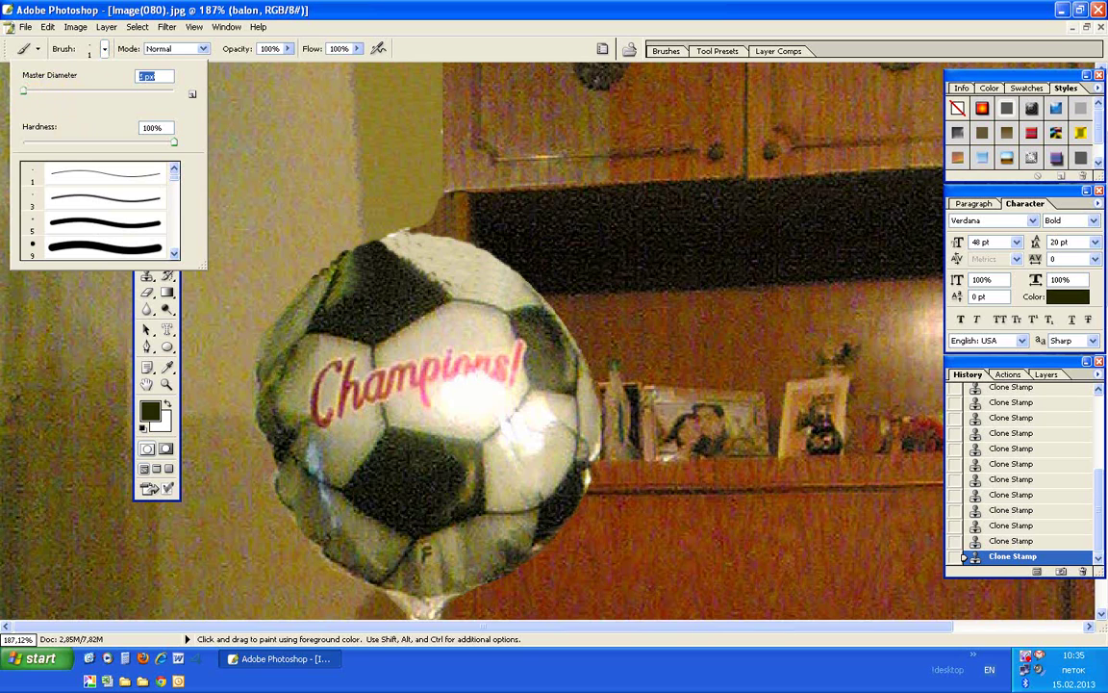
pyautogui.click(371, 232)
pyautogui.hotkey('ctrl', 'z')
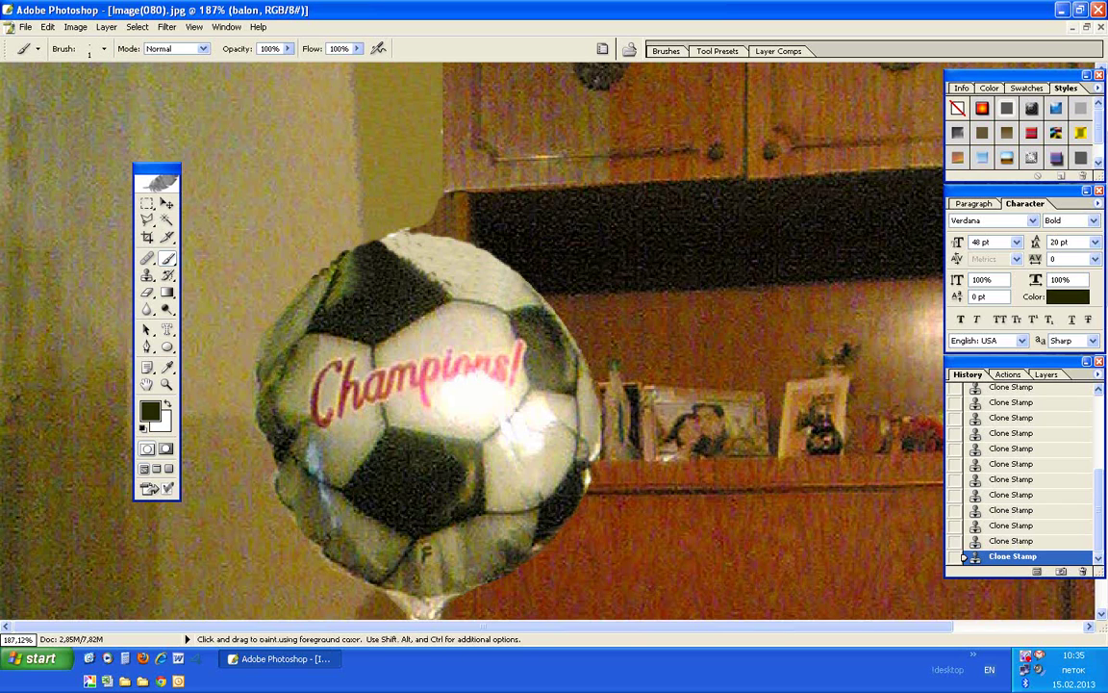
# Step: Zoom in on the ball's top pentagon and set the brush to 3 px
pyautogui.click(166, 385)
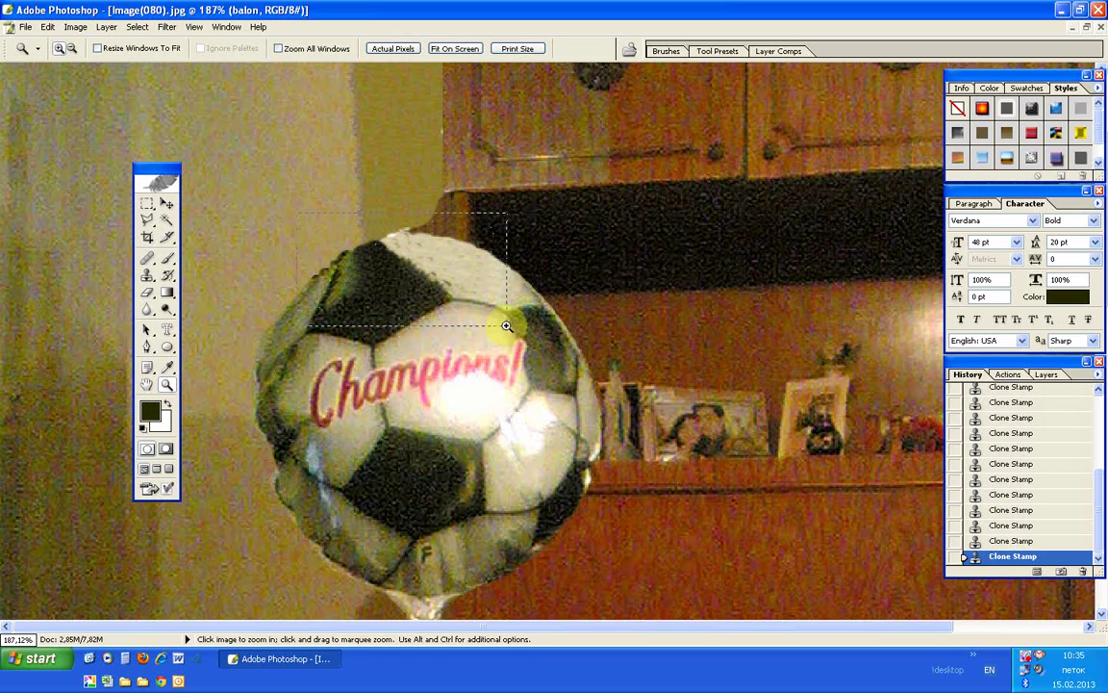
pyautogui.moveTo(299, 210); pyautogui.dragTo(506, 323)
pyautogui.click(167, 258)
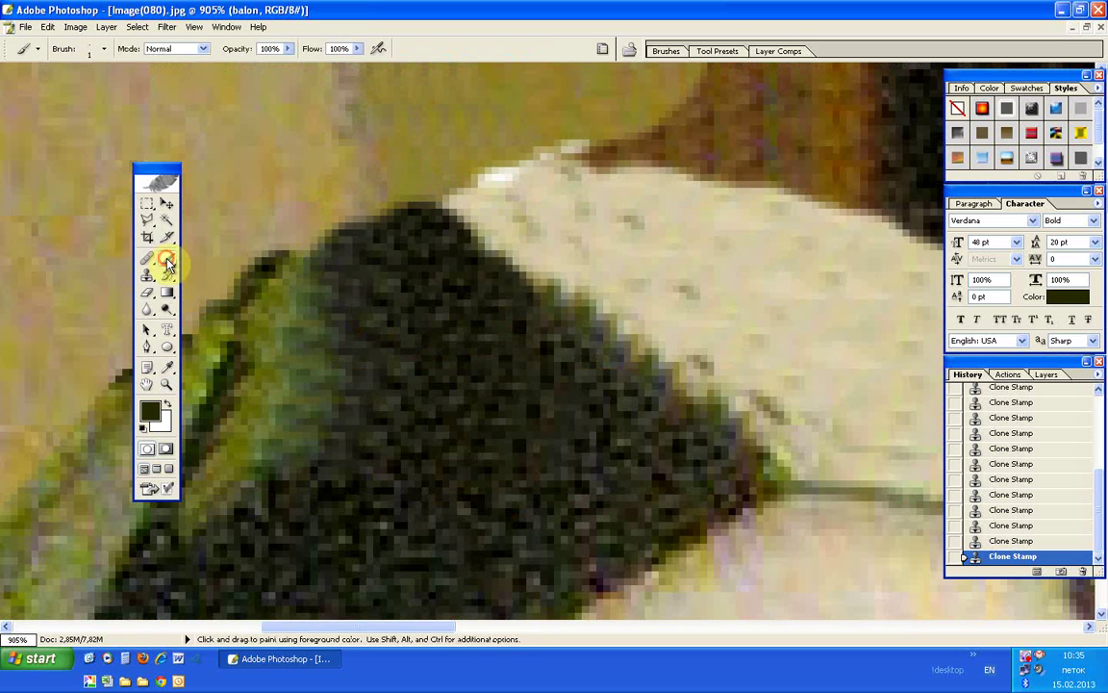
pyautogui.click(104, 48)
pyautogui.click(27, 96)
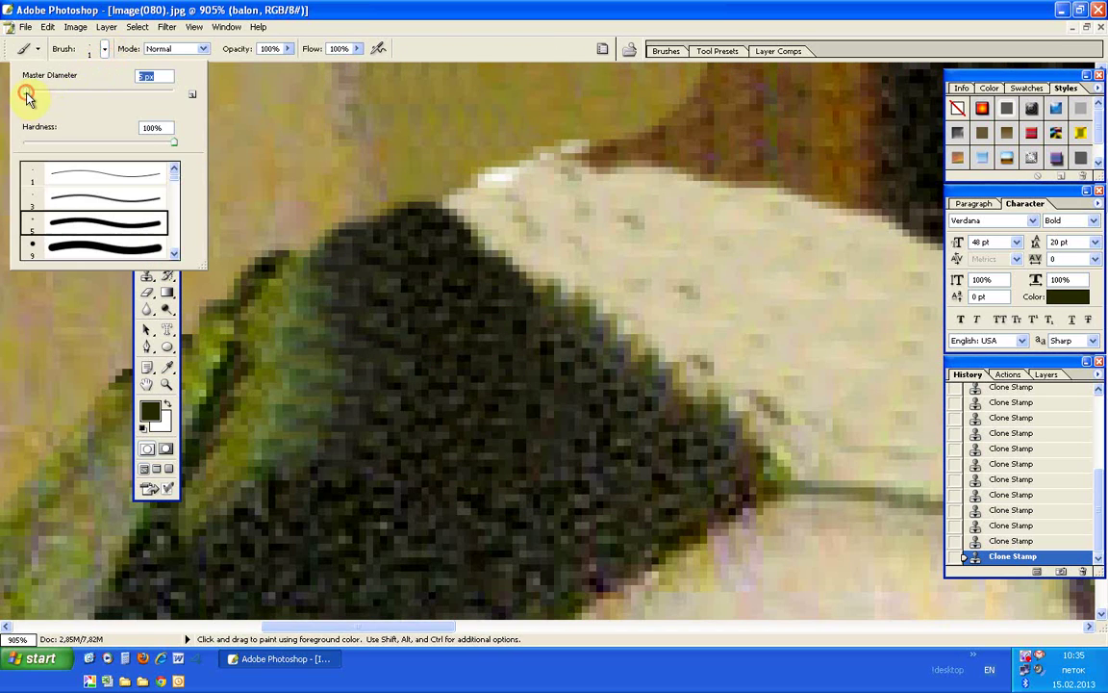
pyautogui.click(26, 95)
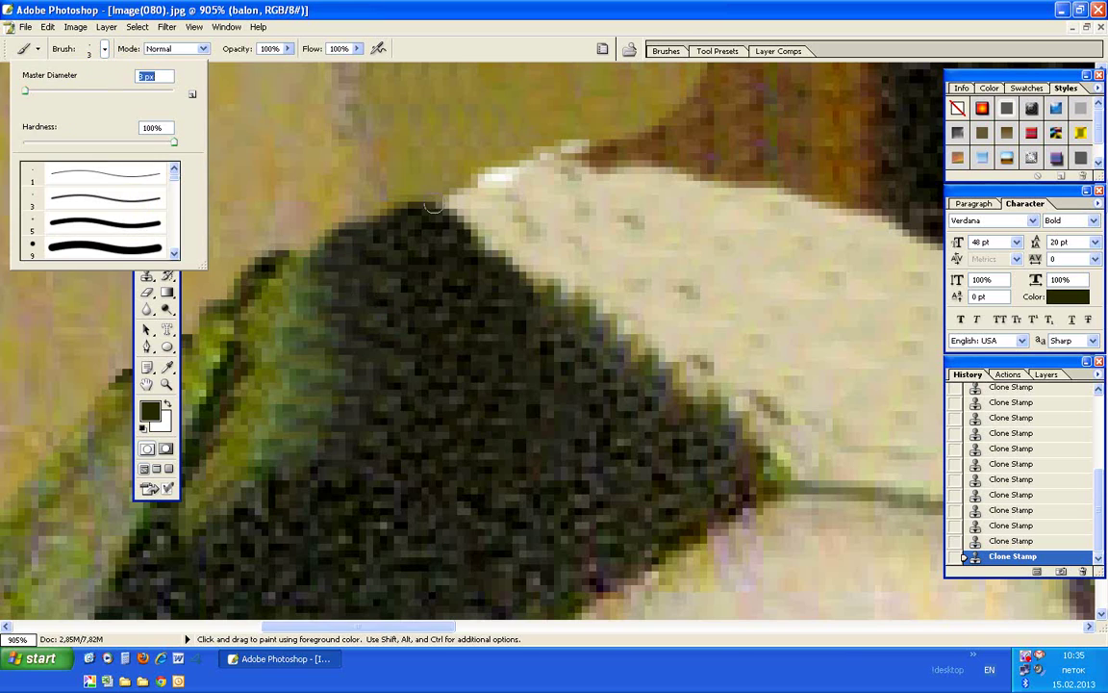
pyautogui.click(431, 204)
# Step: Paint a thin dark line along the balloon's top edge and fit the photo on screen
pyautogui.moveTo(374, 220)
pyautogui.mouseDown()
pyautogui.moveTo(246, 231)
pyautogui.moveTo(375, 220)
pyautogui.moveTo(467, 176)
pyautogui.moveTo(544, 167)
pyautogui.moveTo(639, 169)
pyautogui.moveTo(895, 221)
pyautogui.mouseUp()
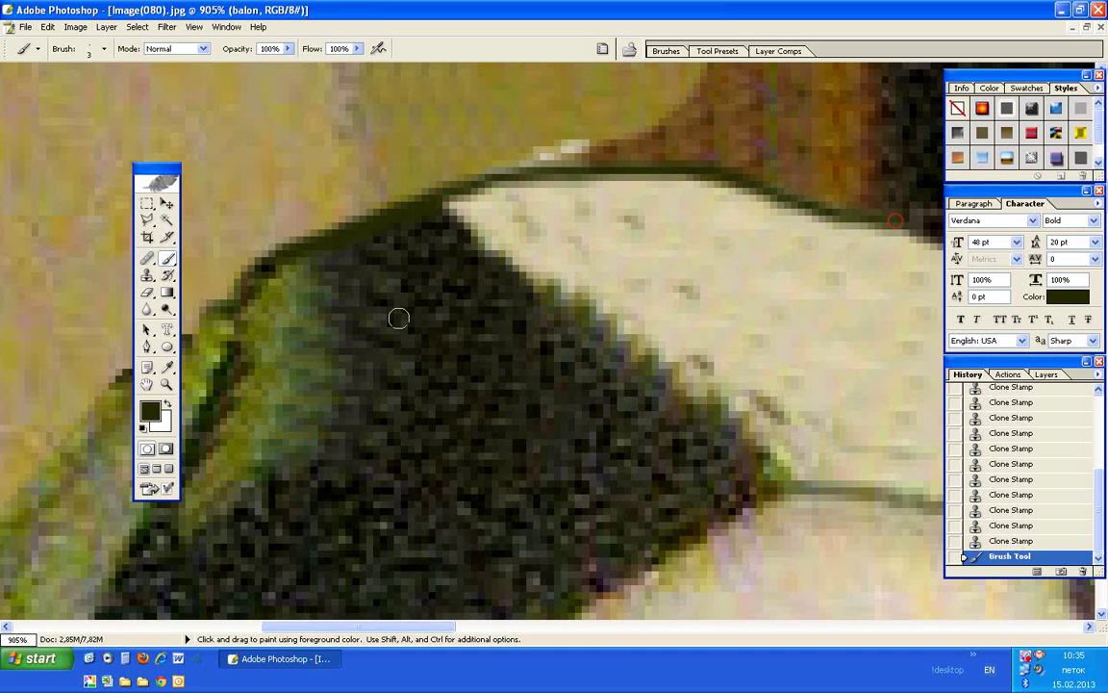
pyautogui.click(167, 384)
pyautogui.rightClick(289, 327)
pyautogui.click(318, 336)
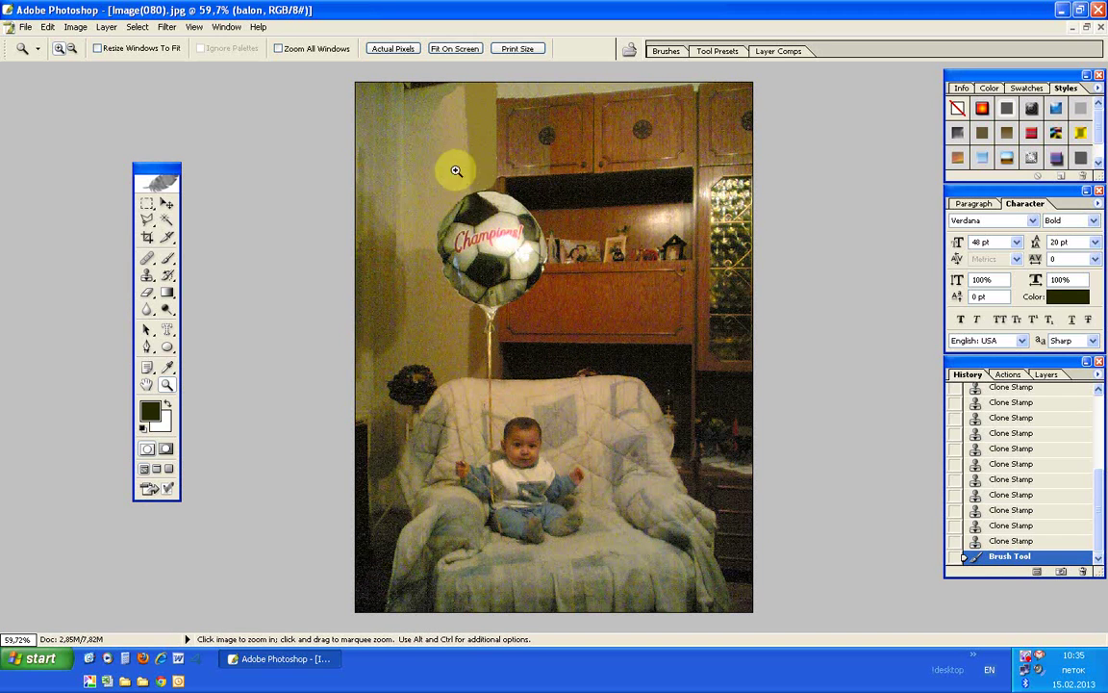
# Step: Zoom in on the balloon's top and make Background copy the active clone layer
pyautogui.click(432, 151)
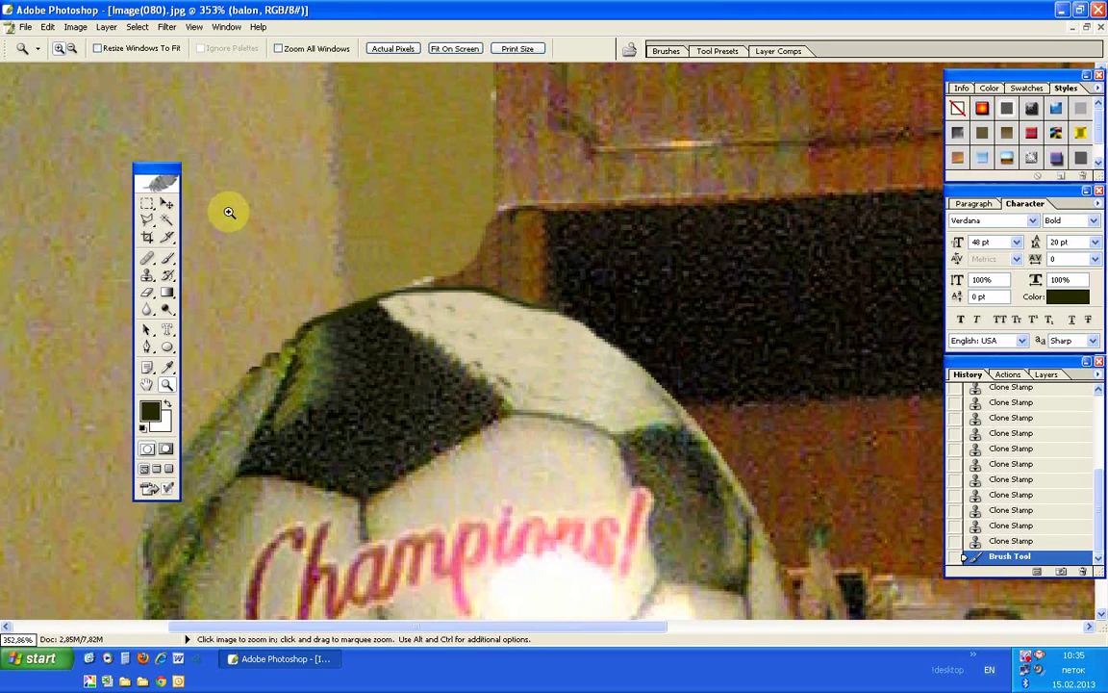
pyautogui.click(147, 276)
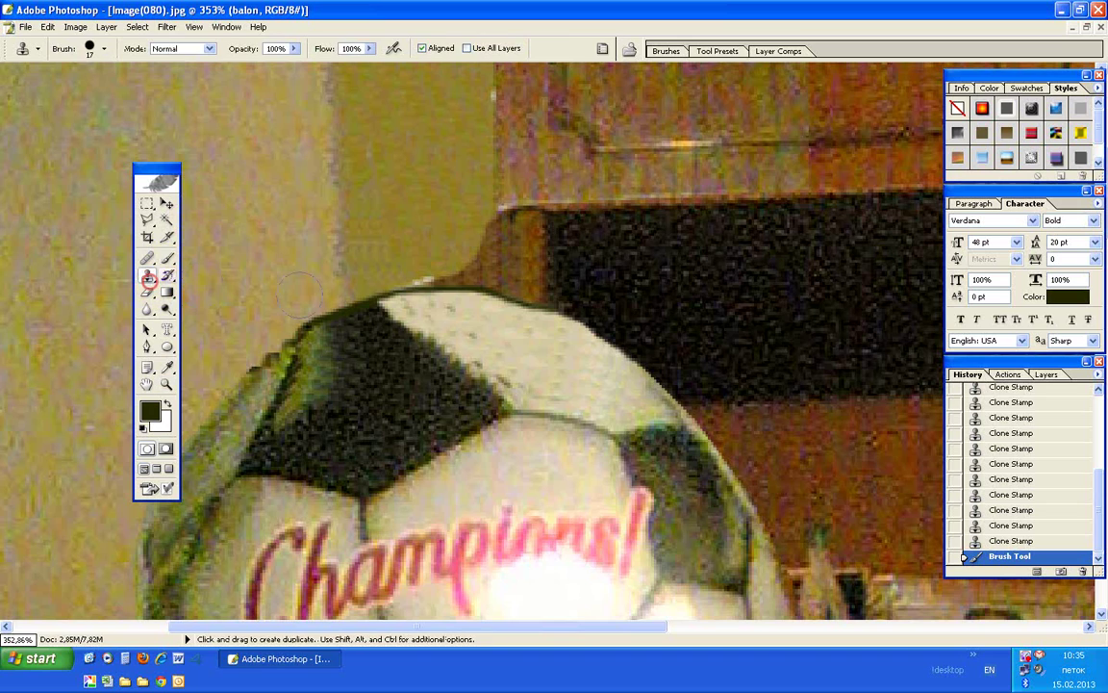
pyautogui.click(1049, 374)
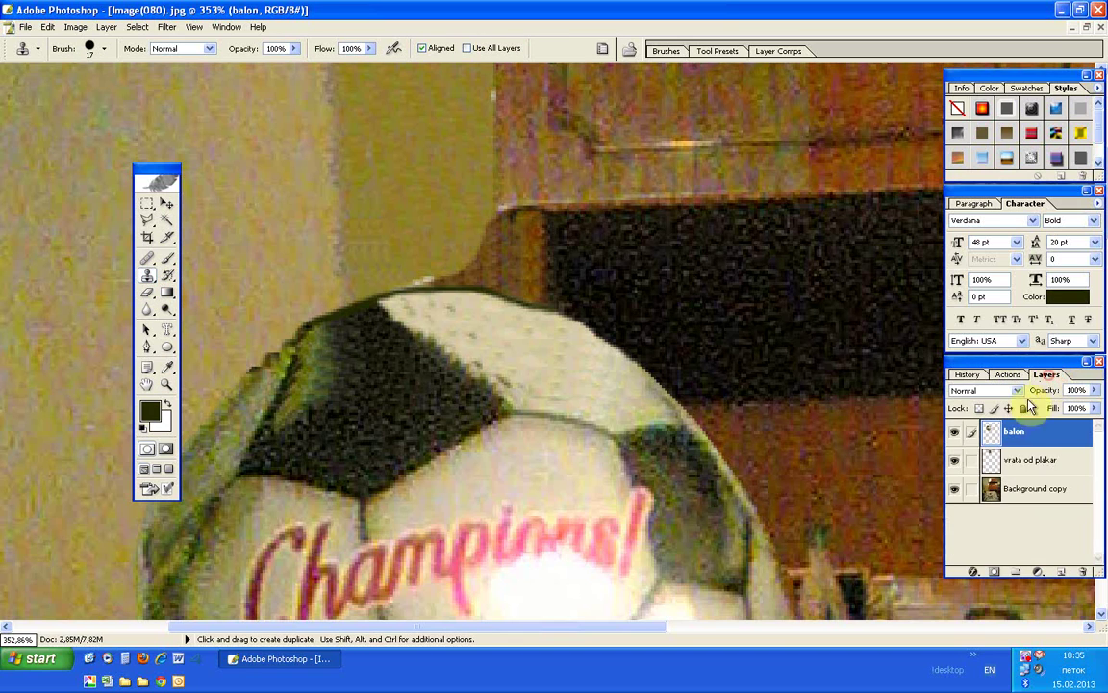
pyautogui.click(1036, 489)
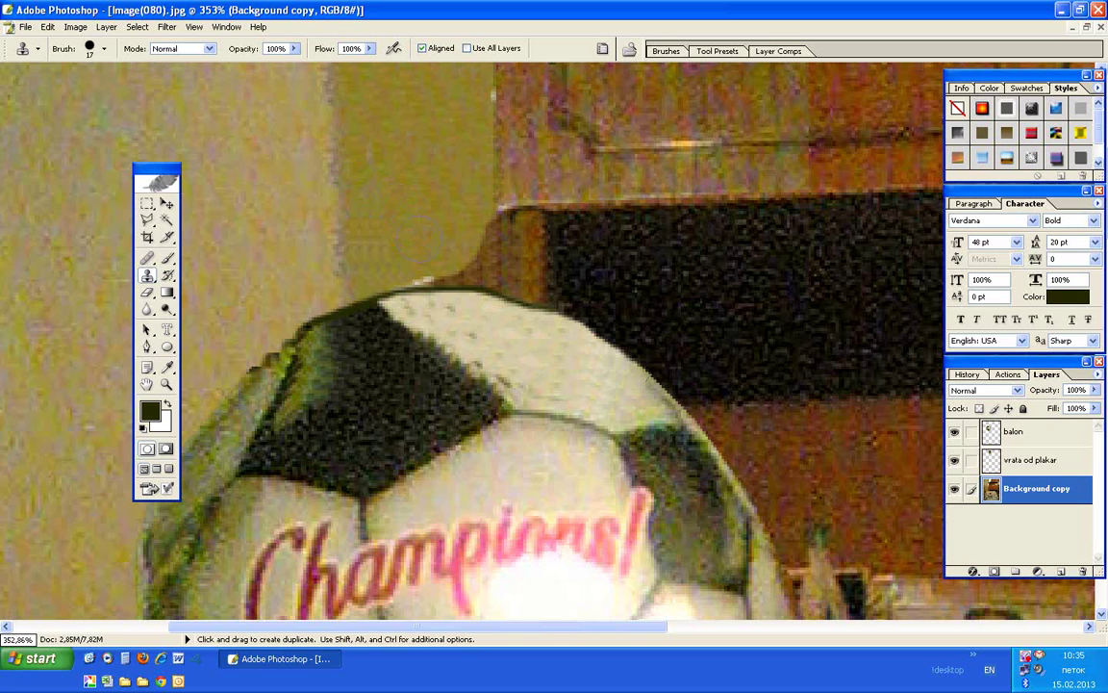
# Step: Clone wall texture over the marks above the ball, then view at actual pixels
pyautogui.moveTo(415, 235)
pyautogui.mouseDown()
pyautogui.moveTo(466, 235)
pyautogui.moveTo(474, 263)
pyautogui.mouseUp()
pyautogui.click(423, 235)
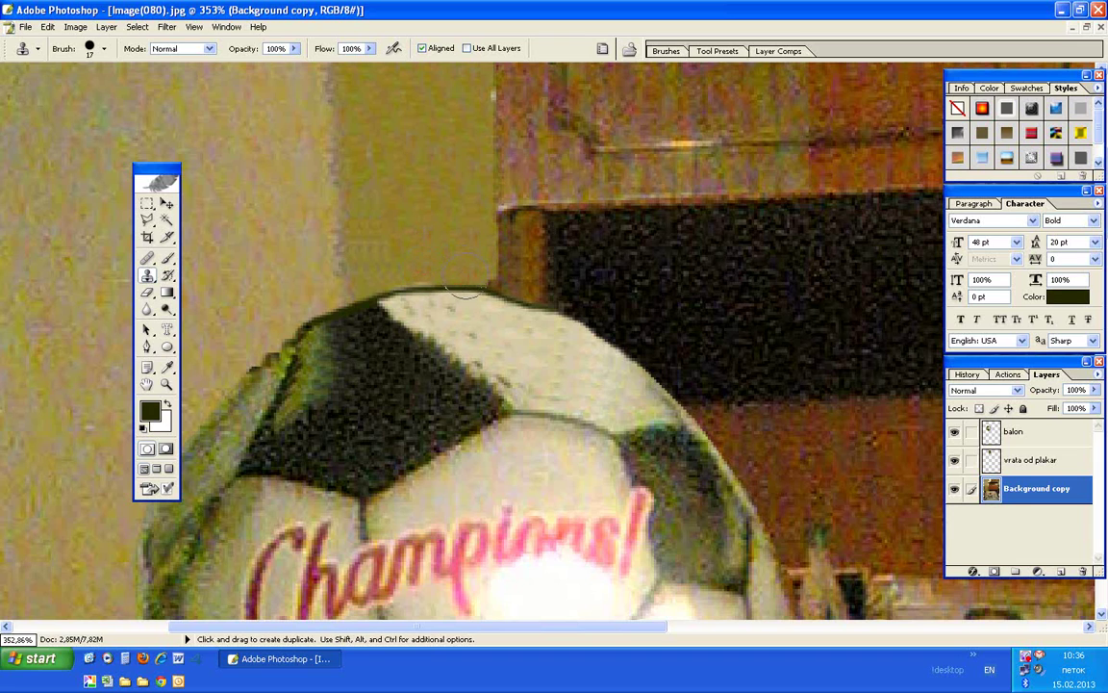
pyautogui.moveTo(475, 279); pyautogui.dragTo(407, 304)
pyautogui.click(420, 275)
pyautogui.click(168, 387)
pyautogui.rightClick(507, 153)
pyautogui.click(540, 177)
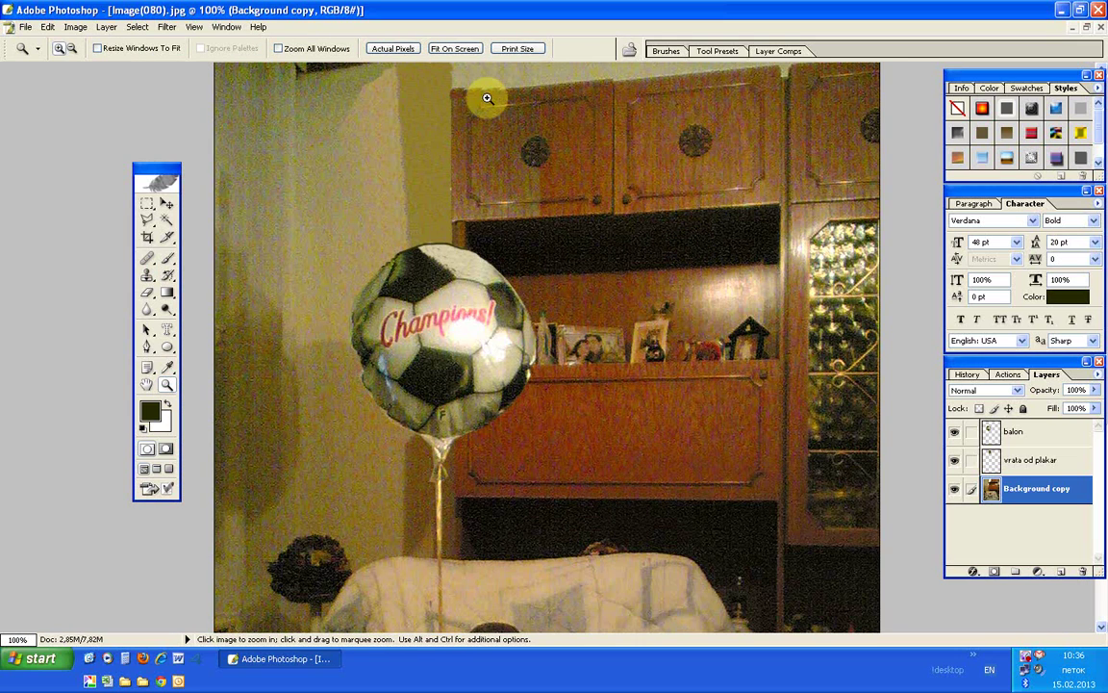
# Step: Draw a Polygonal Lasso selection around the strip along the upper cabinet's top
pyautogui.click(148, 219)
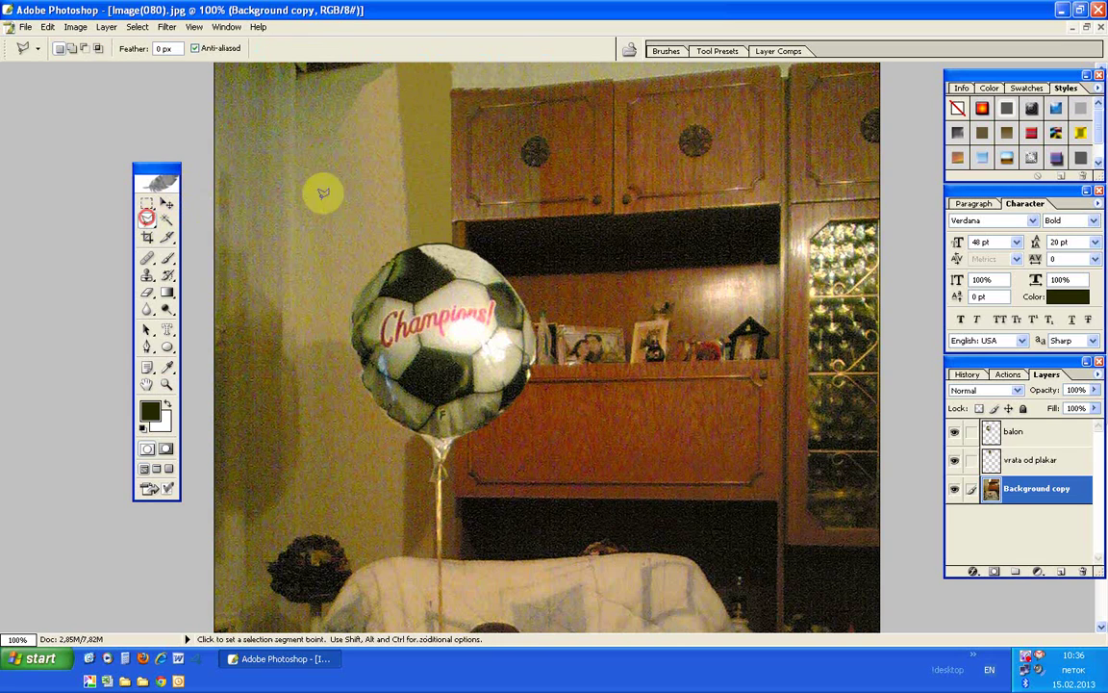
pyautogui.click(613, 76)
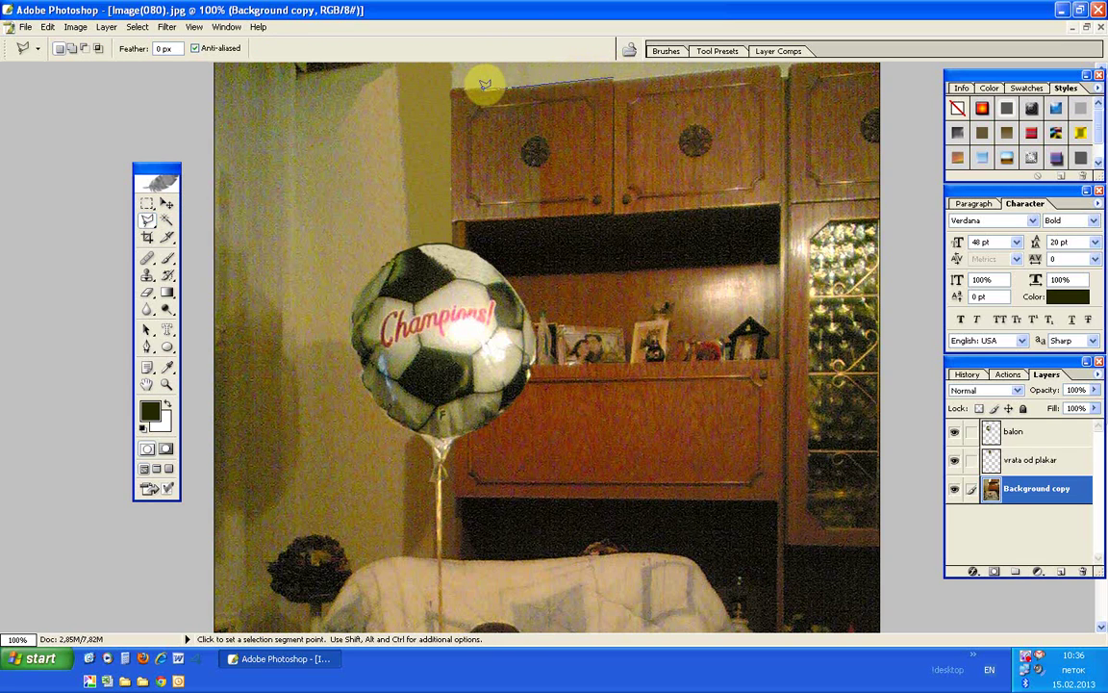
pyautogui.click(402, 95)
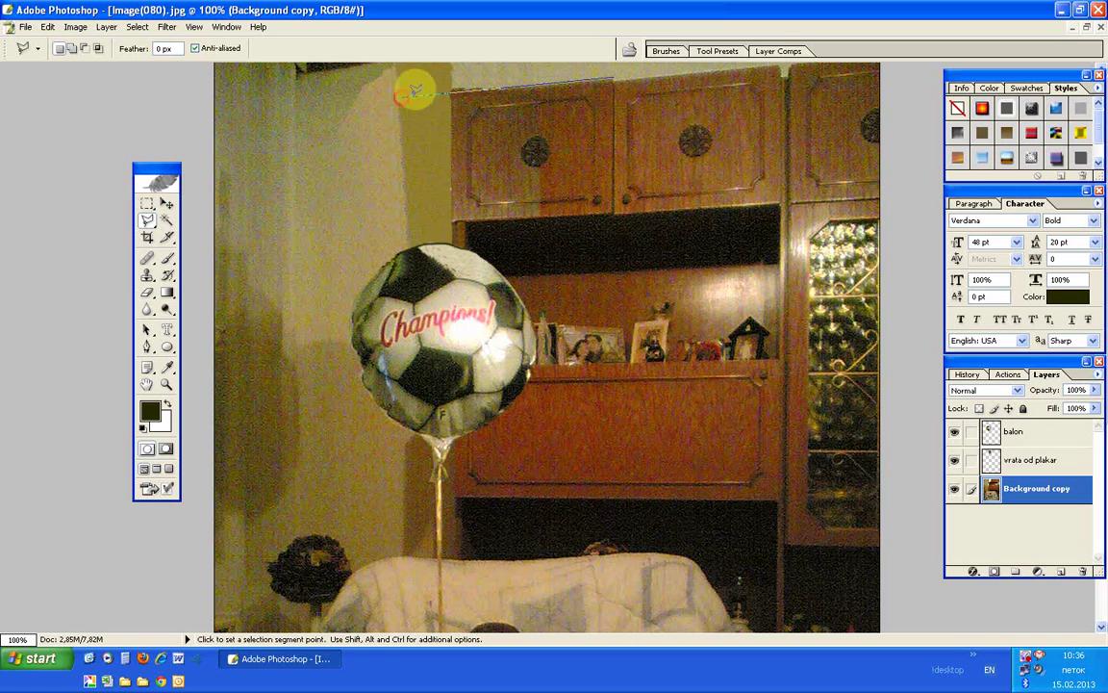
pyautogui.click(472, 72)
pyautogui.click(611, 76)
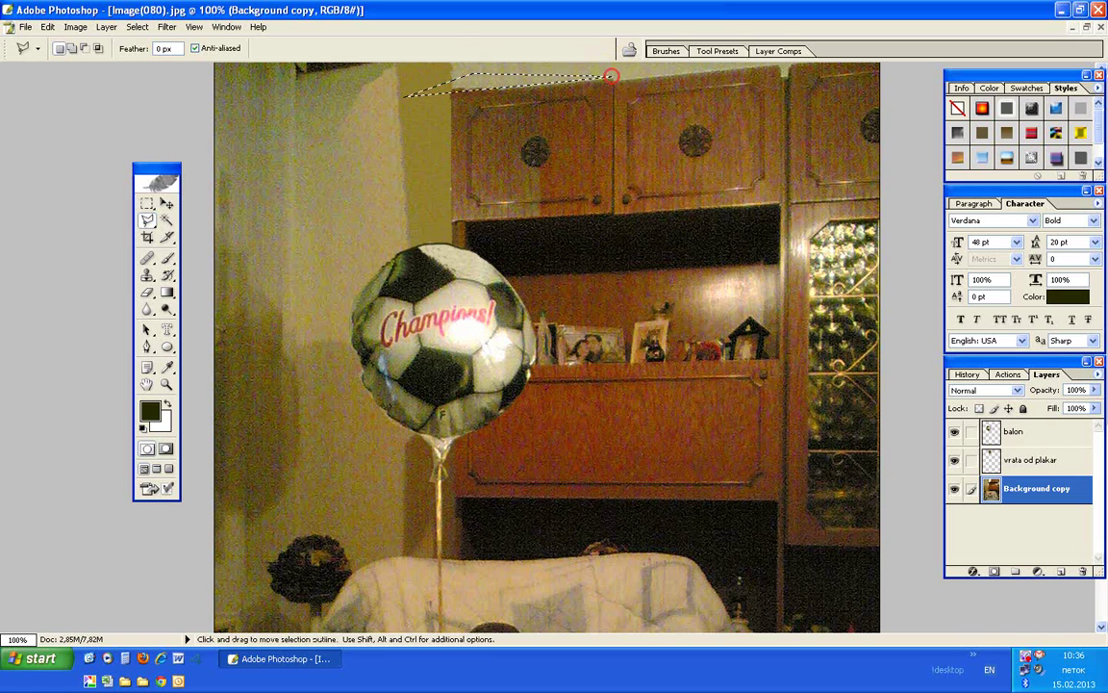
# Step: Drop the selection, reactivate the Background copy layer and zoom to 300% on the cabinet top
pyautogui.click(1037, 460)
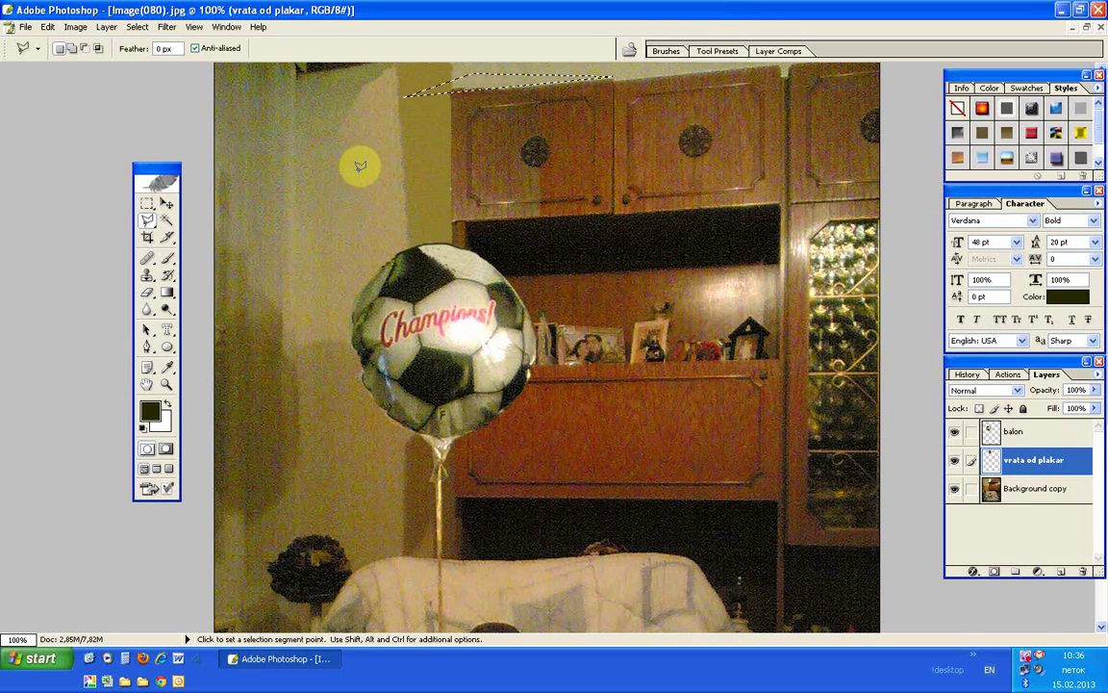
pyautogui.click(149, 203)
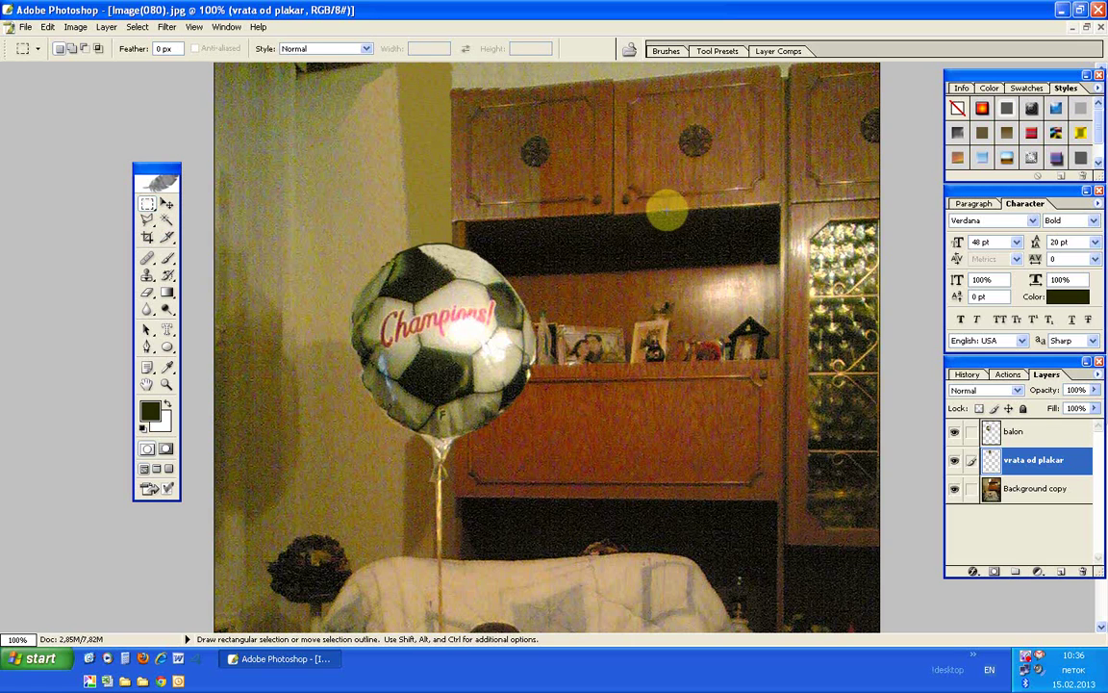
pyautogui.click(1038, 490)
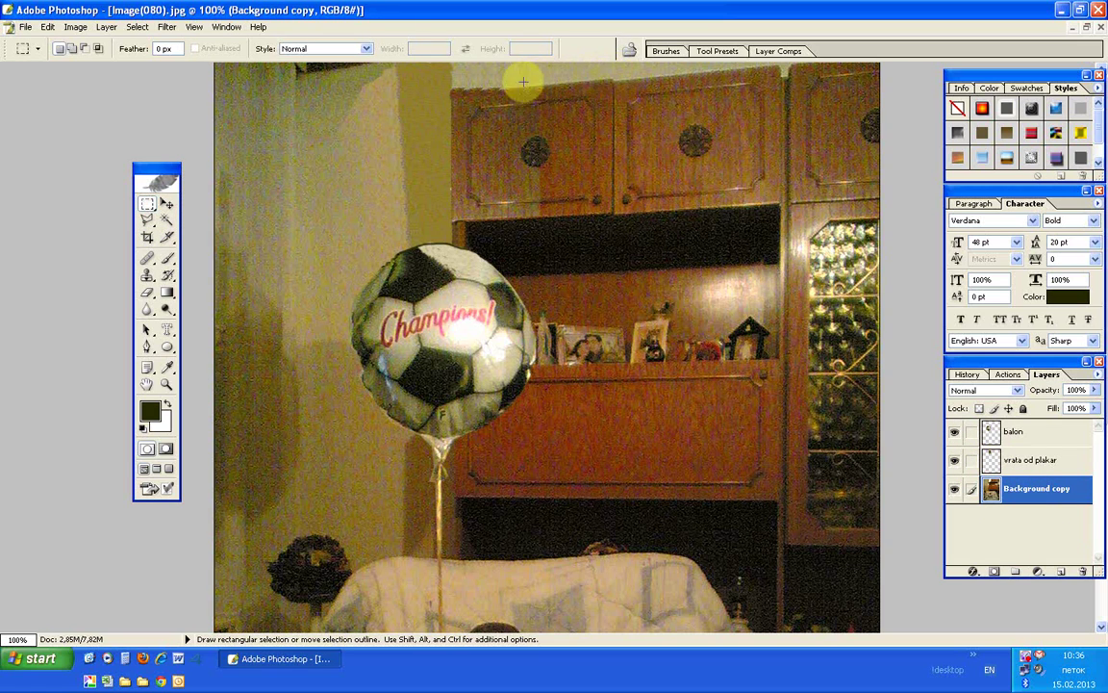
pyautogui.click(166, 384)
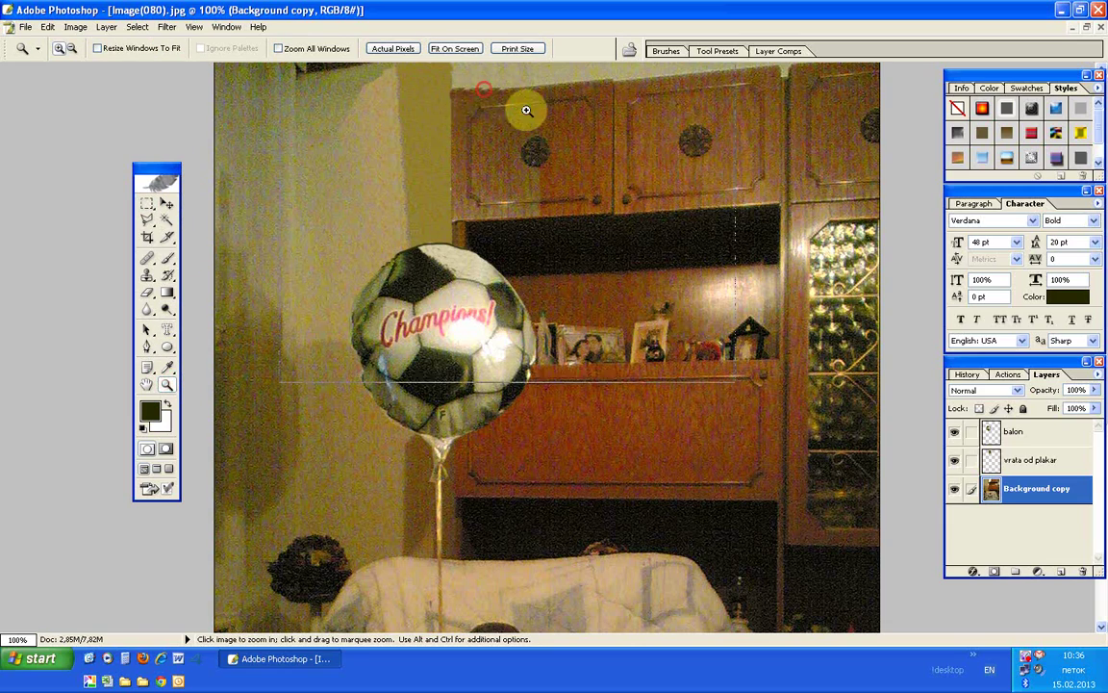
pyautogui.click(519, 114)
pyautogui.click(678, 117)
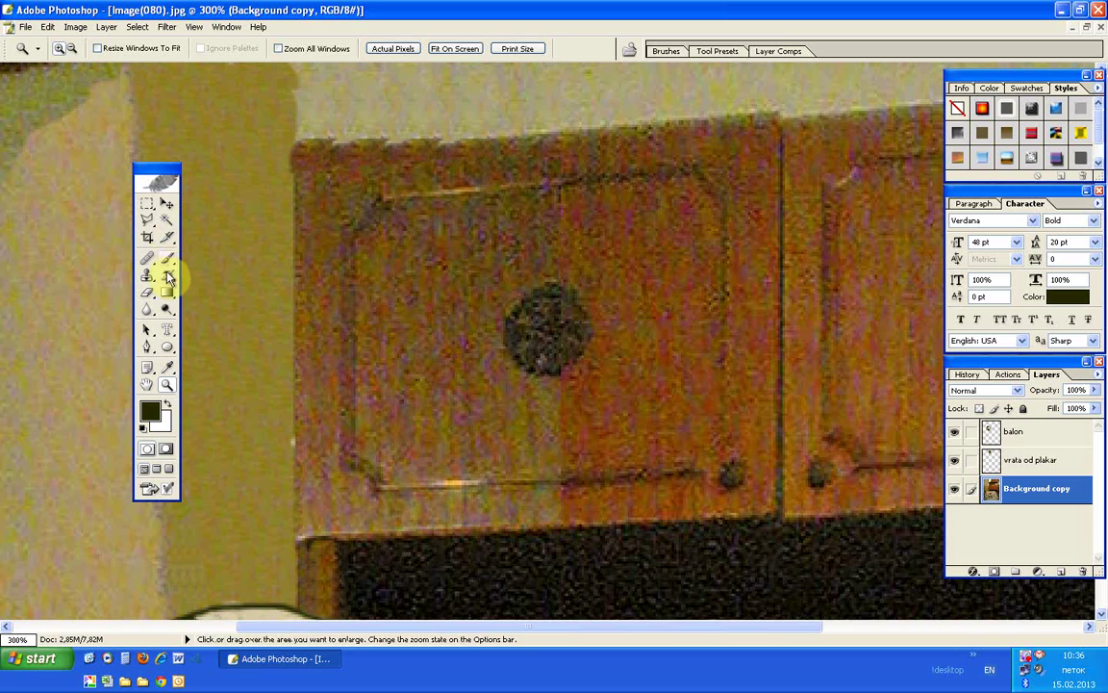
# Step: Select a thin strip along the cabinet top and Clone Stamp matching texture into it
pyautogui.click(146, 219)
pyautogui.click(779, 111)
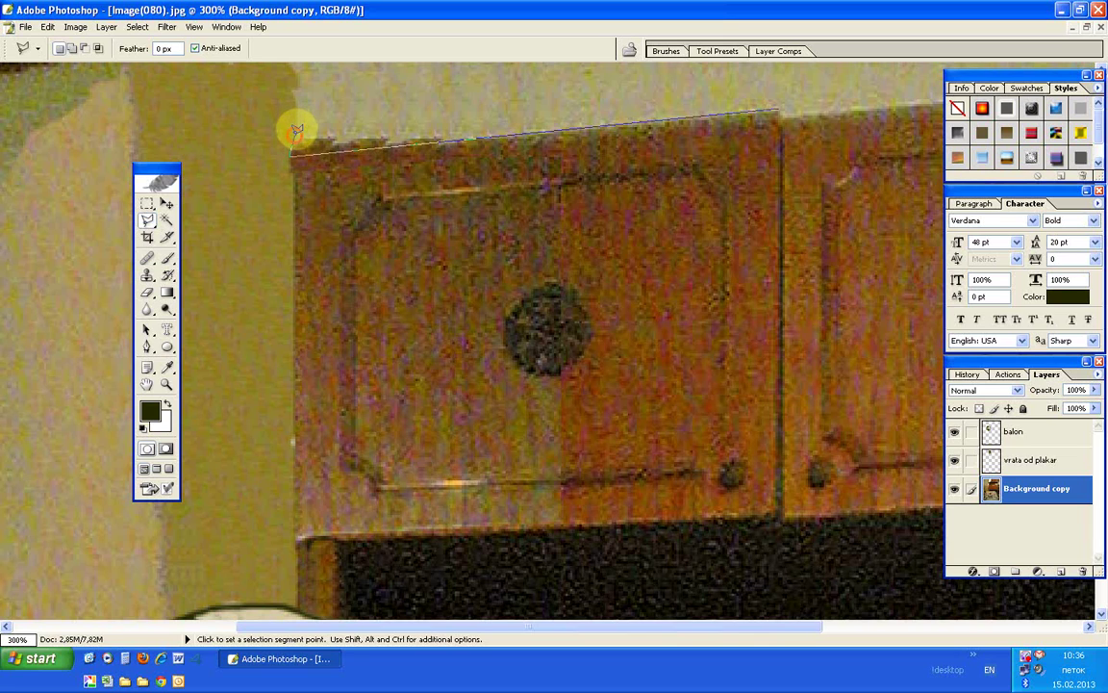
pyautogui.click(778, 102)
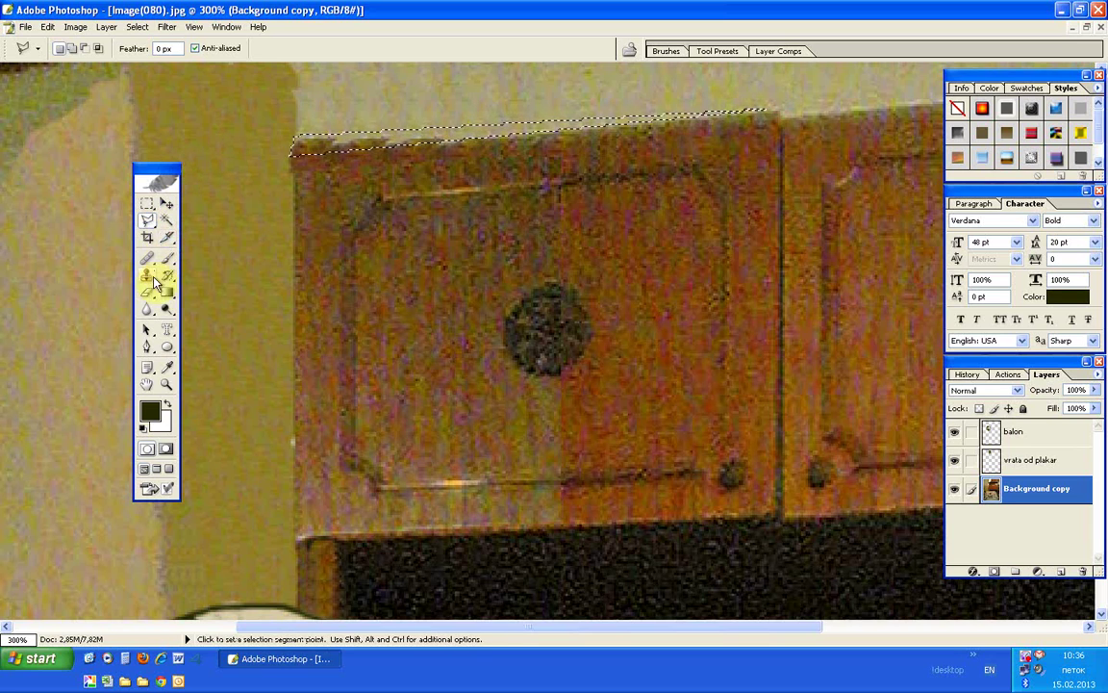
pyautogui.click(147, 275)
pyautogui.click(601, 123)
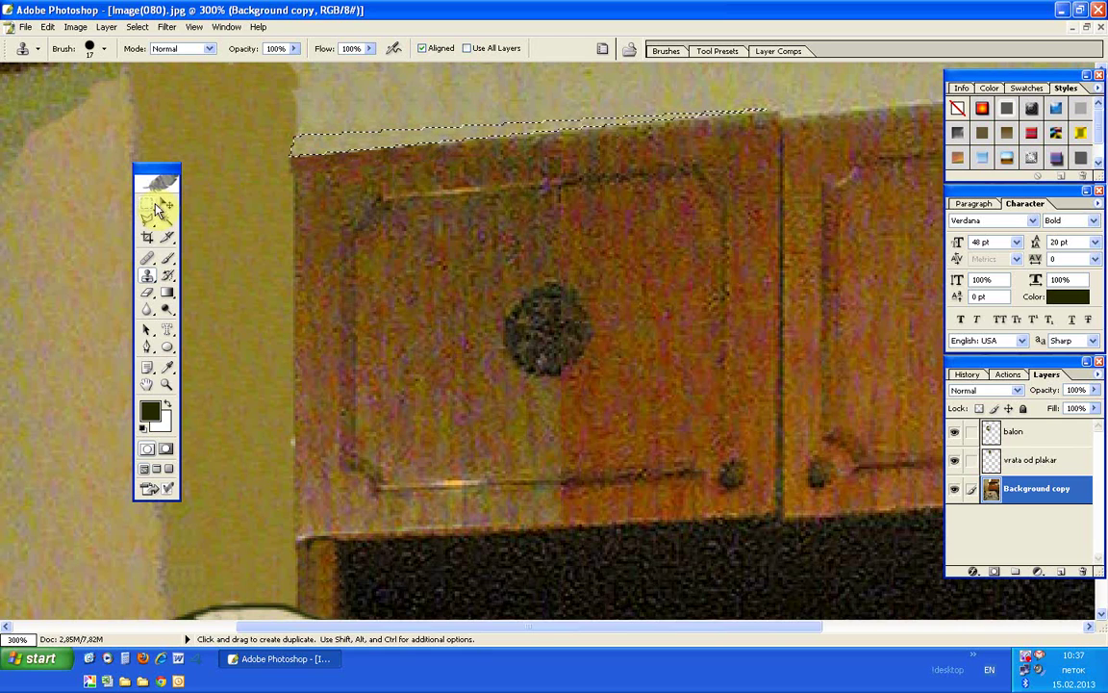
# Step: Clear the cabinet-top selection and view the image at Actual Pixels
pyautogui.click(147, 204)
pyautogui.click(472, 200)
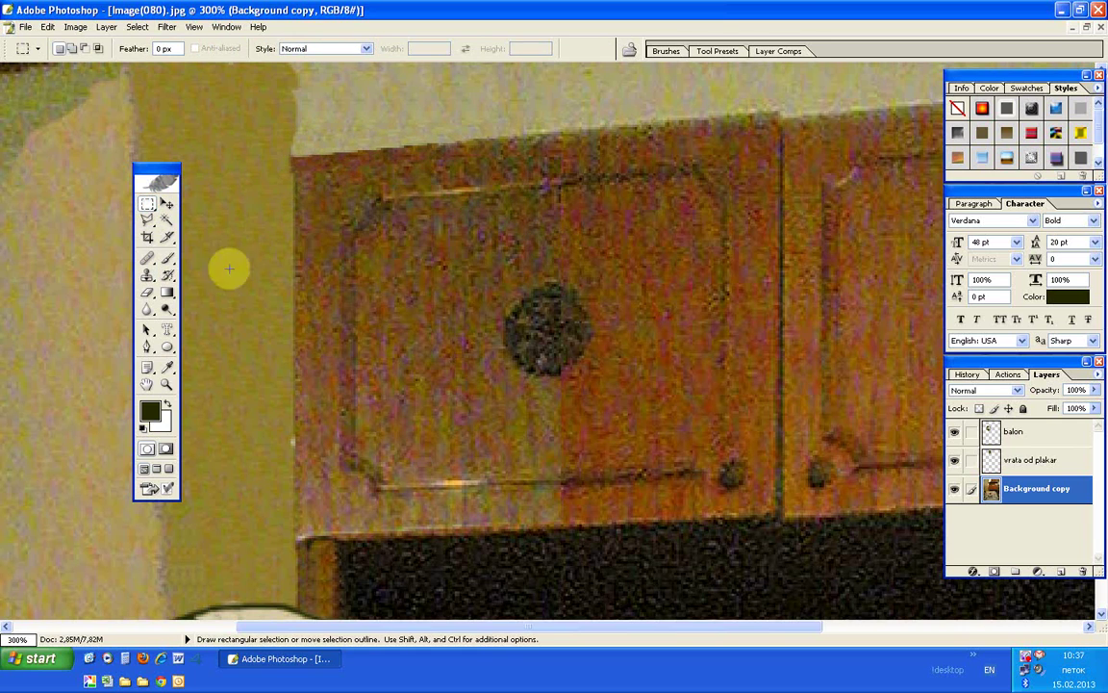
pyautogui.click(166, 384)
pyautogui.rightClick(301, 262)
pyautogui.click(337, 284)
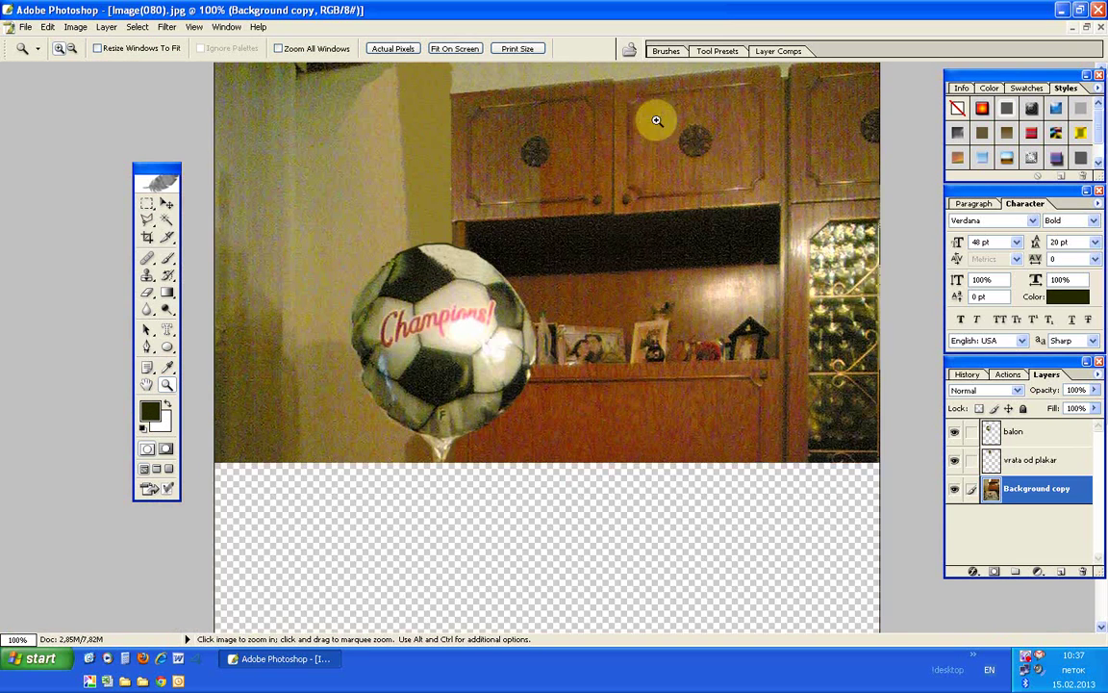
# Step: Fit the whole retouched photo on screen at 59.7% zoom
pyautogui.rightClick(595, 238)
pyautogui.click(635, 248)
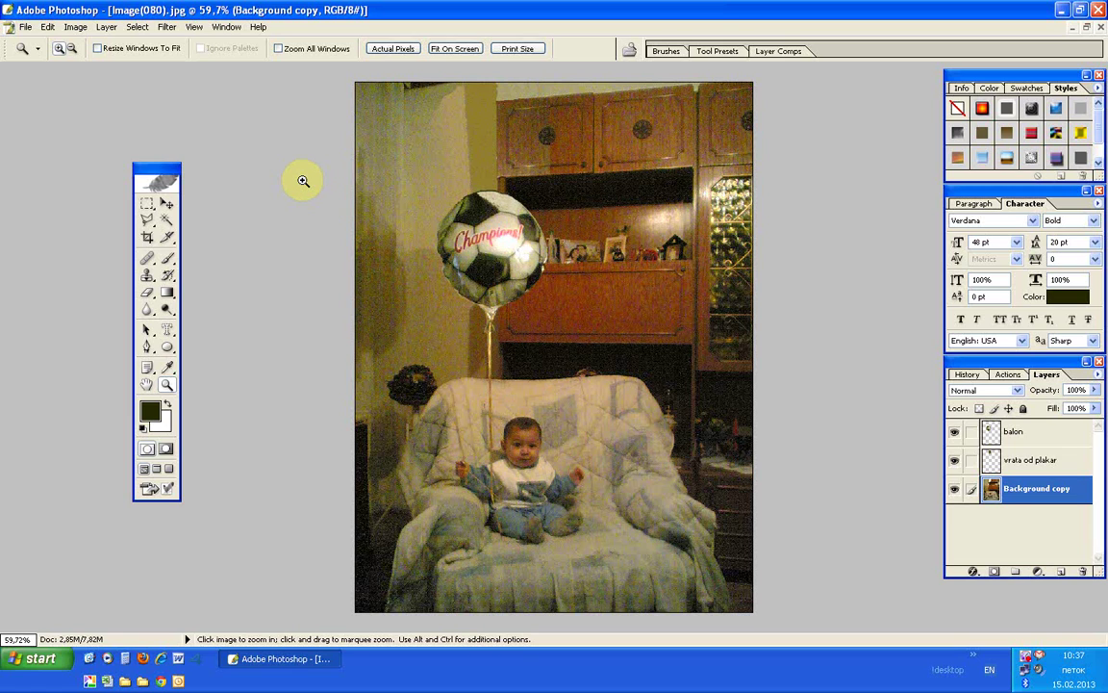
pyautogui.click(1030, 662)
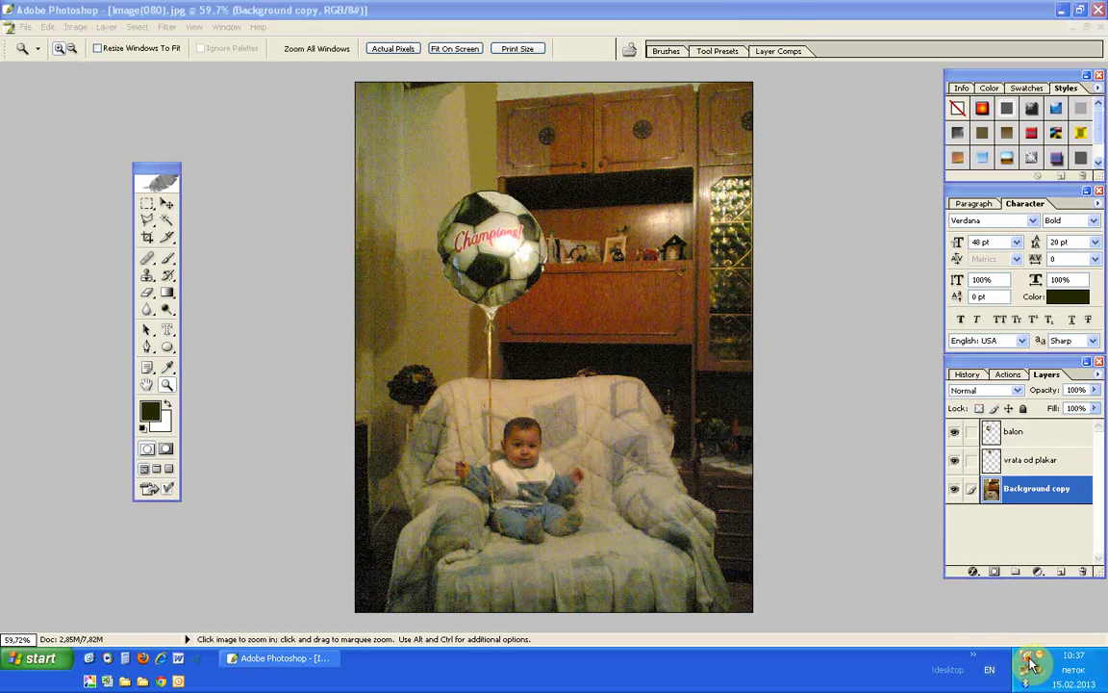